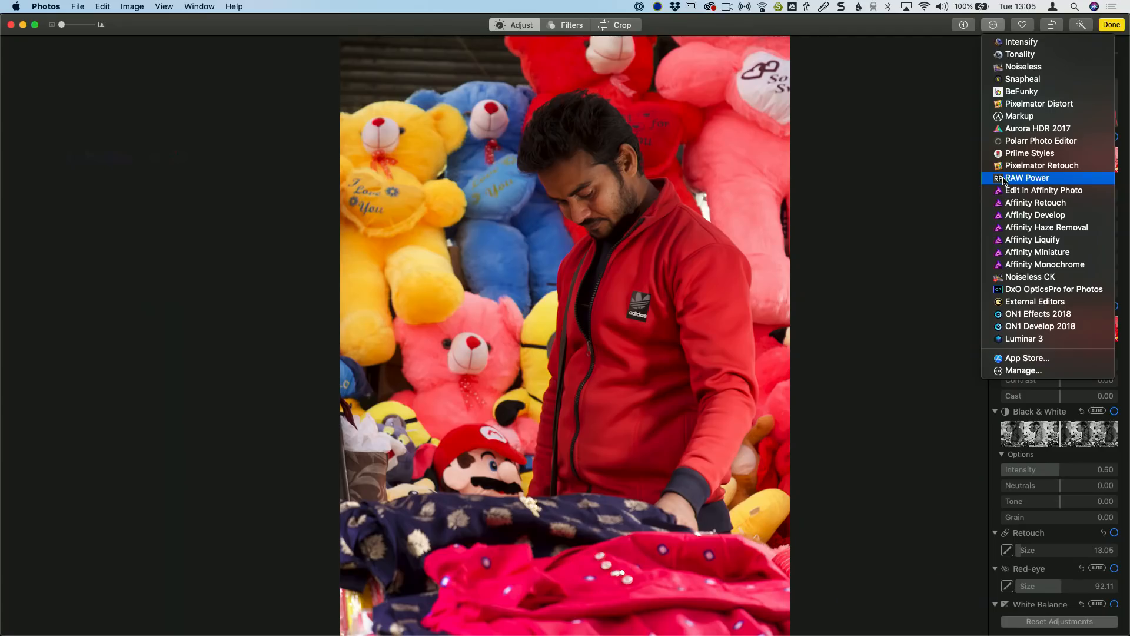
# Look at the teddy bear photo's RAW Processing adjustments in the RAW Power extension, cancel, and return to the album.
pyautogui.click(1005, 179)
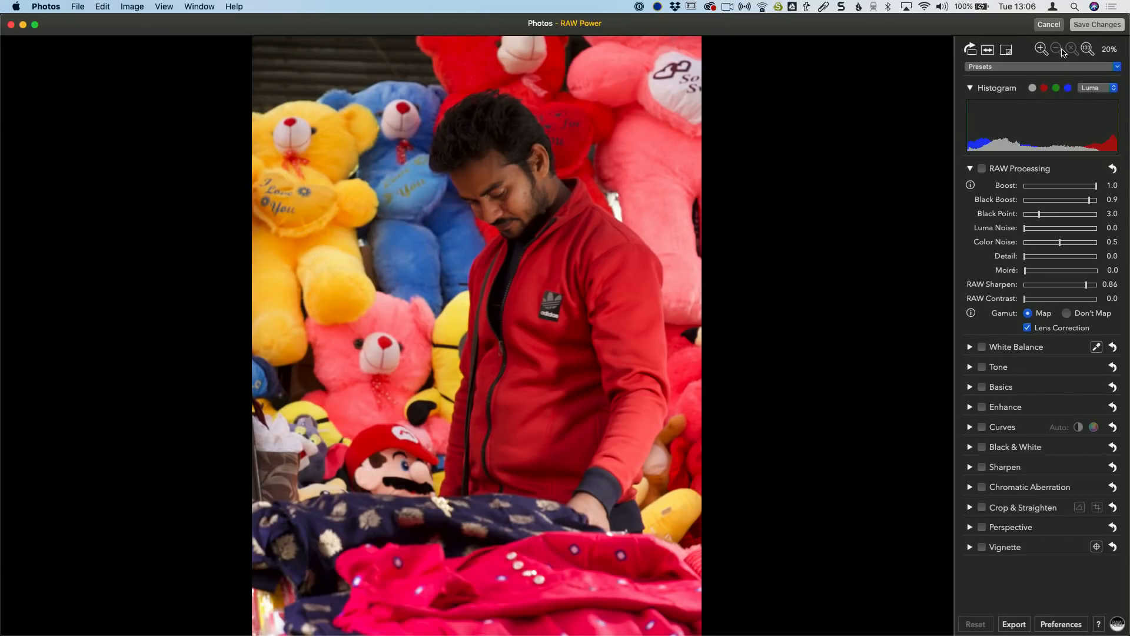
pyautogui.click(1052, 27)
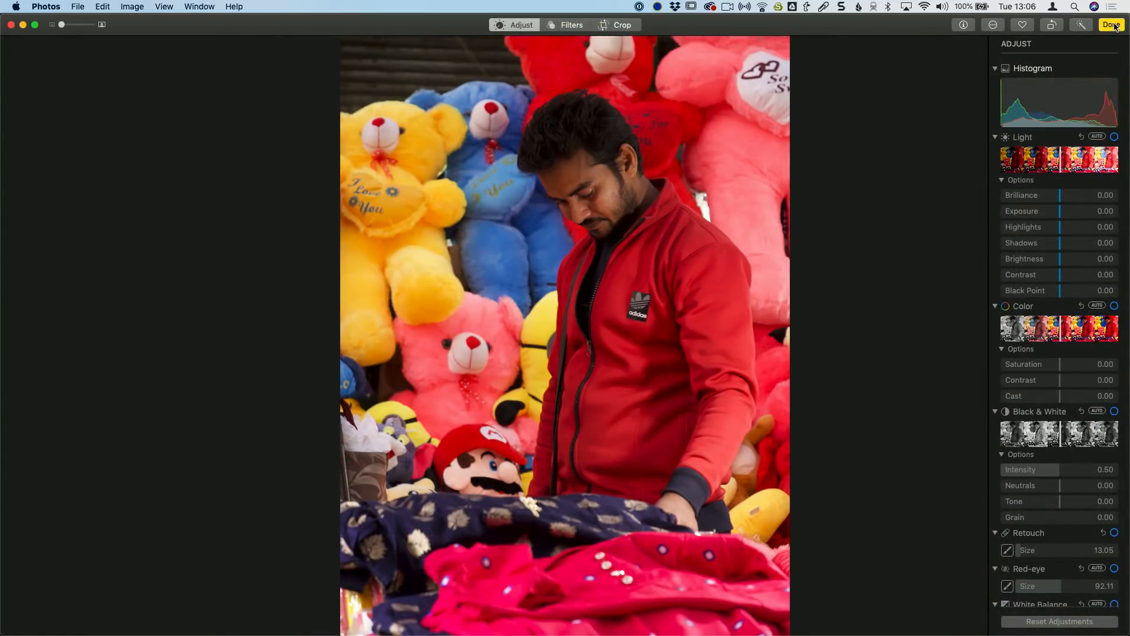
pyautogui.click(1112, 25)
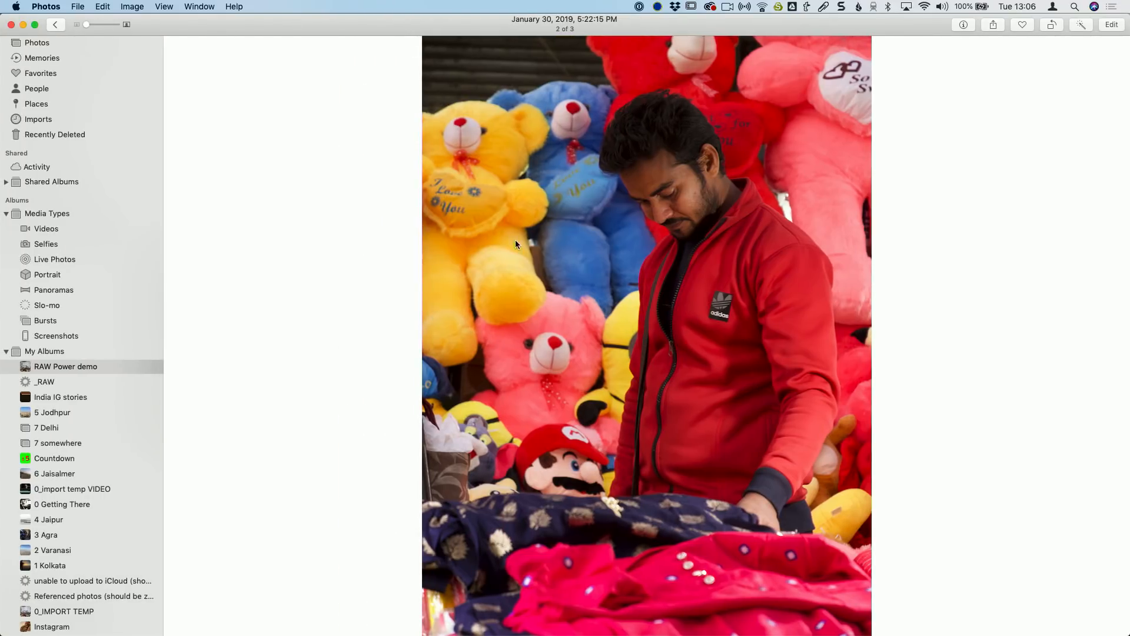
pyautogui.press('Escape')
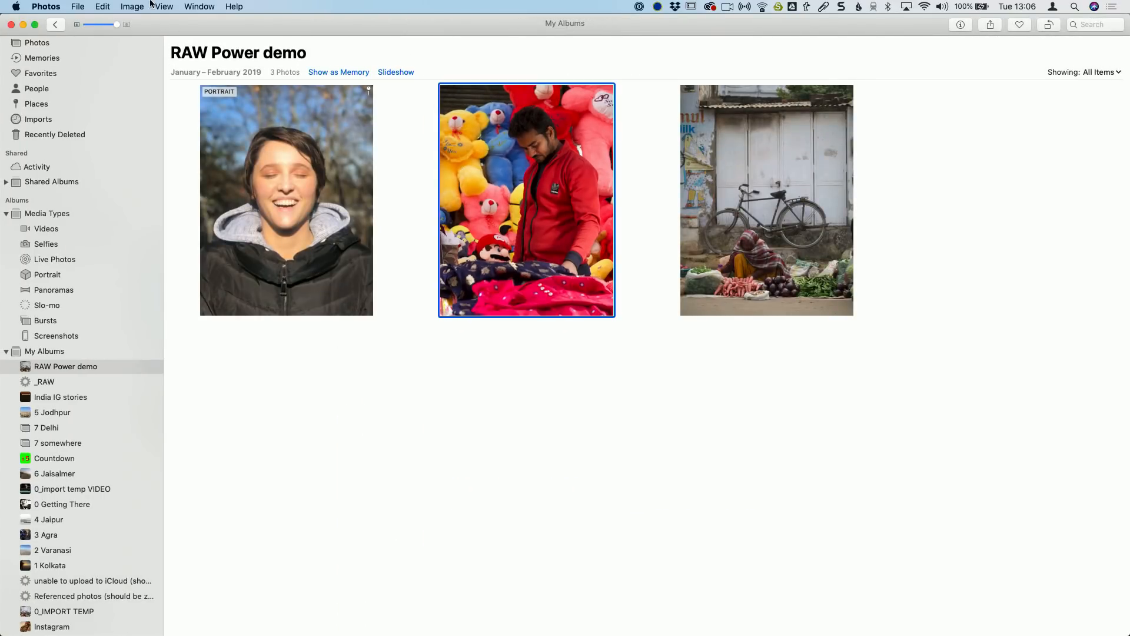
# Look through the external editors available for the selected photo, including RAW Power, without choosing one.
pyautogui.click(139, 6)
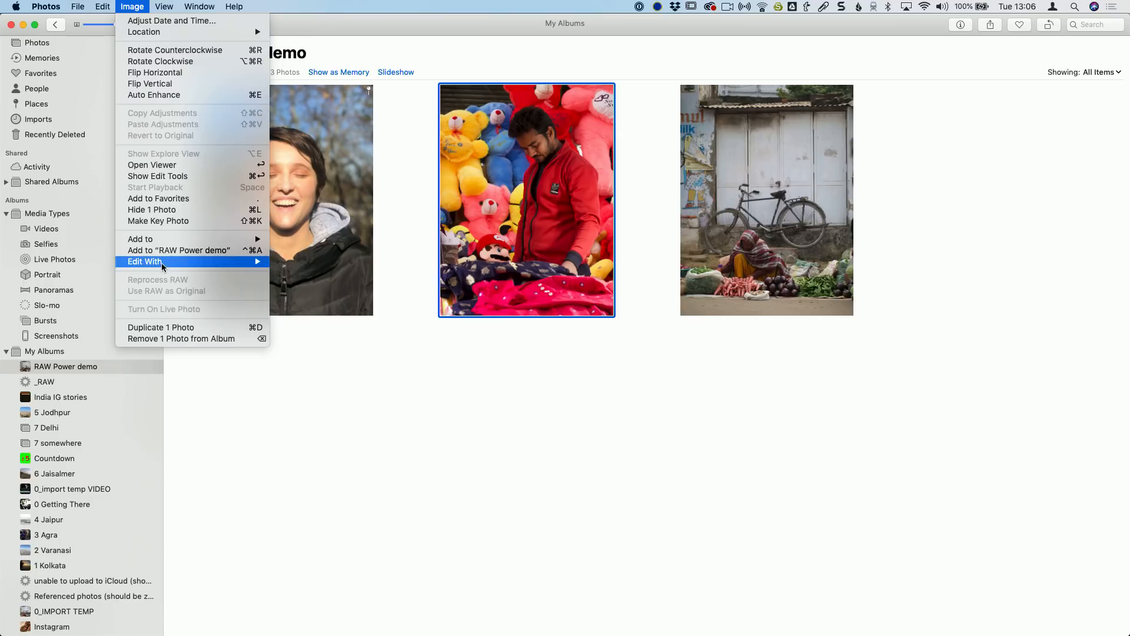
pyautogui.moveTo(163, 265)
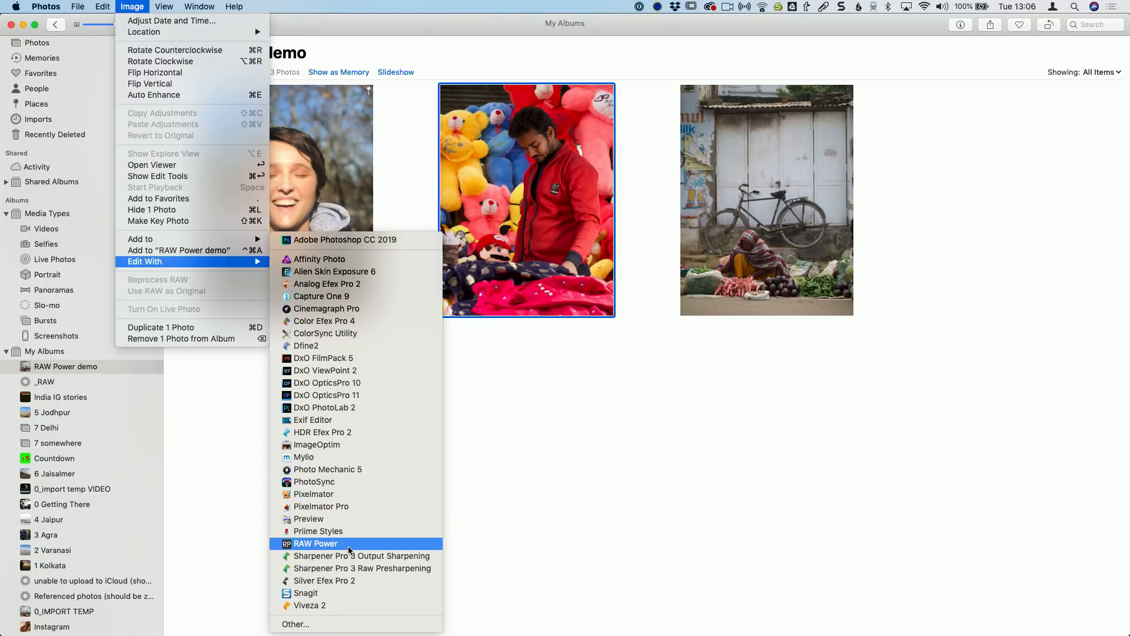
pyautogui.click(561, 533)
# Open the photo of the man among the teddy bears for editing.
pyautogui.doubleClick(506, 294)
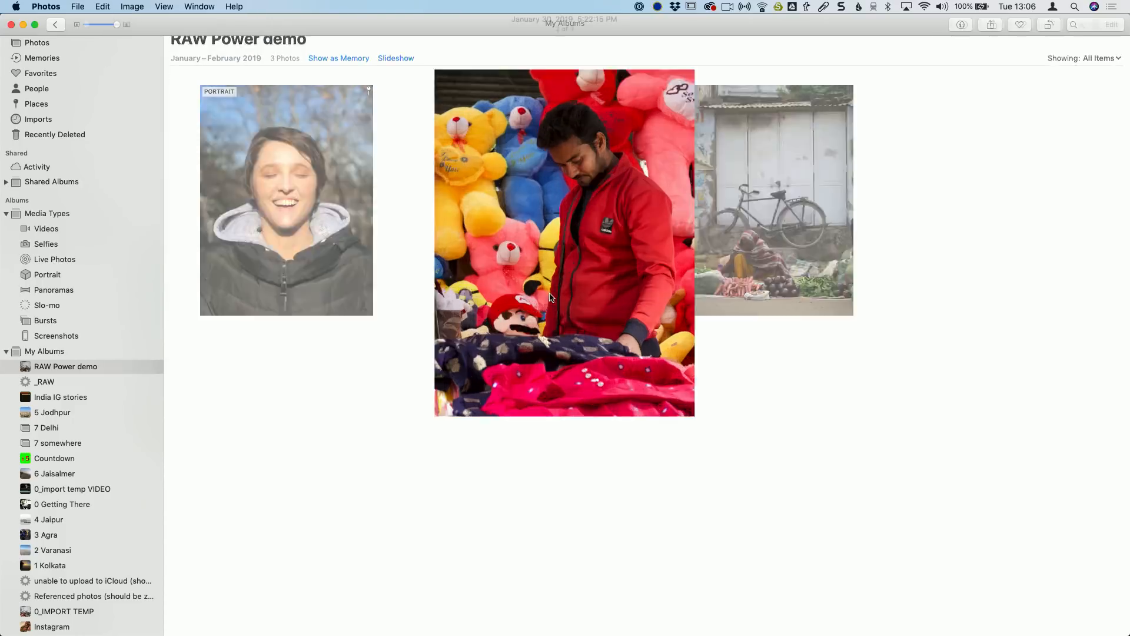
pyautogui.click(1109, 27)
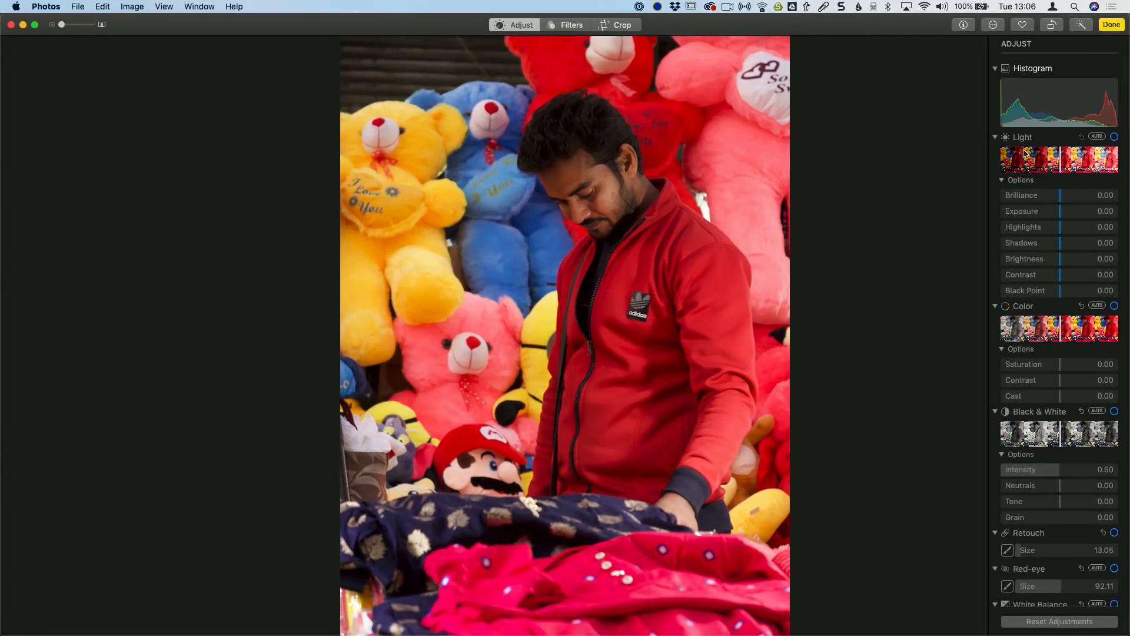
# Raise the overall Light adjustment to a Brilliance of 0.26, check the photo in RAW Power, and revert it to the original.
pyautogui.moveTo(1059, 199); pyautogui.dragTo(1066, 167)
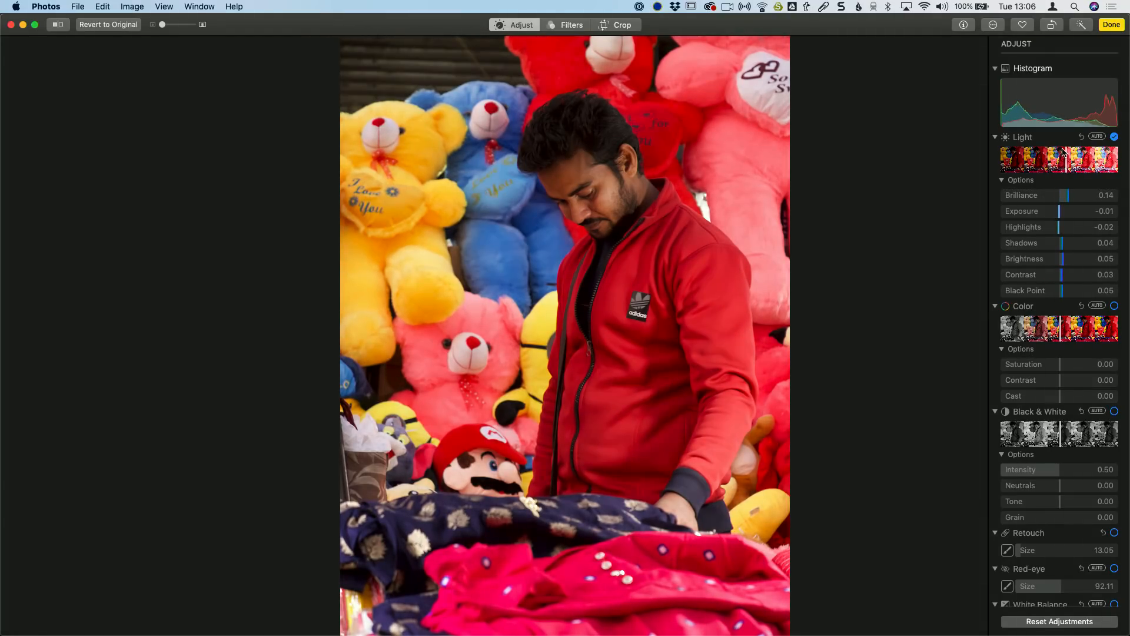
pyautogui.click(994, 24)
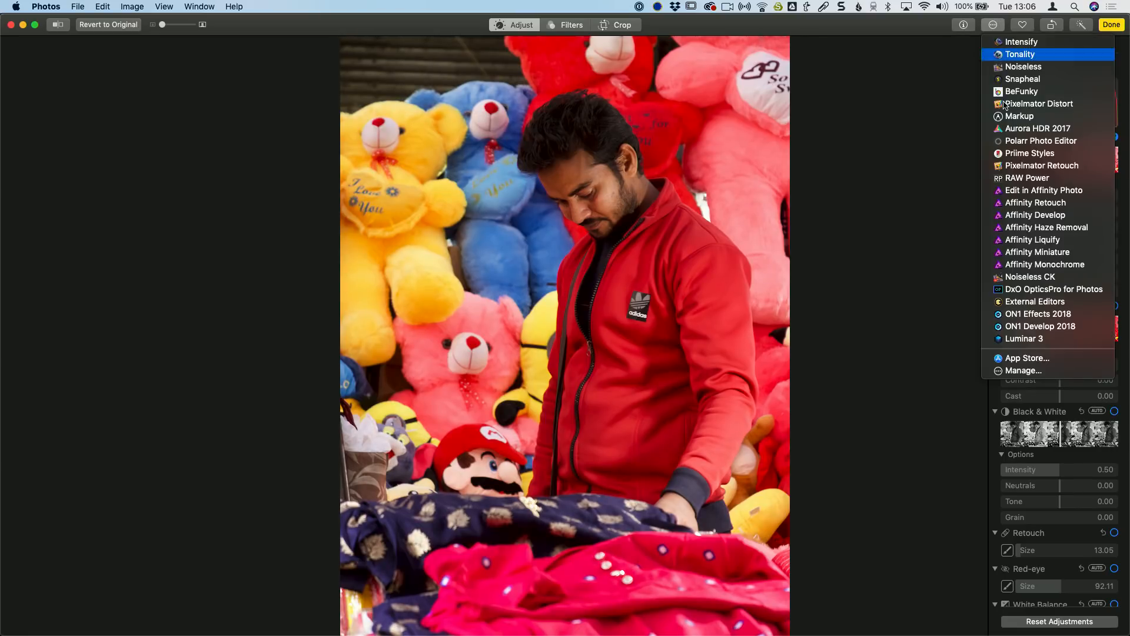
pyautogui.click(1009, 179)
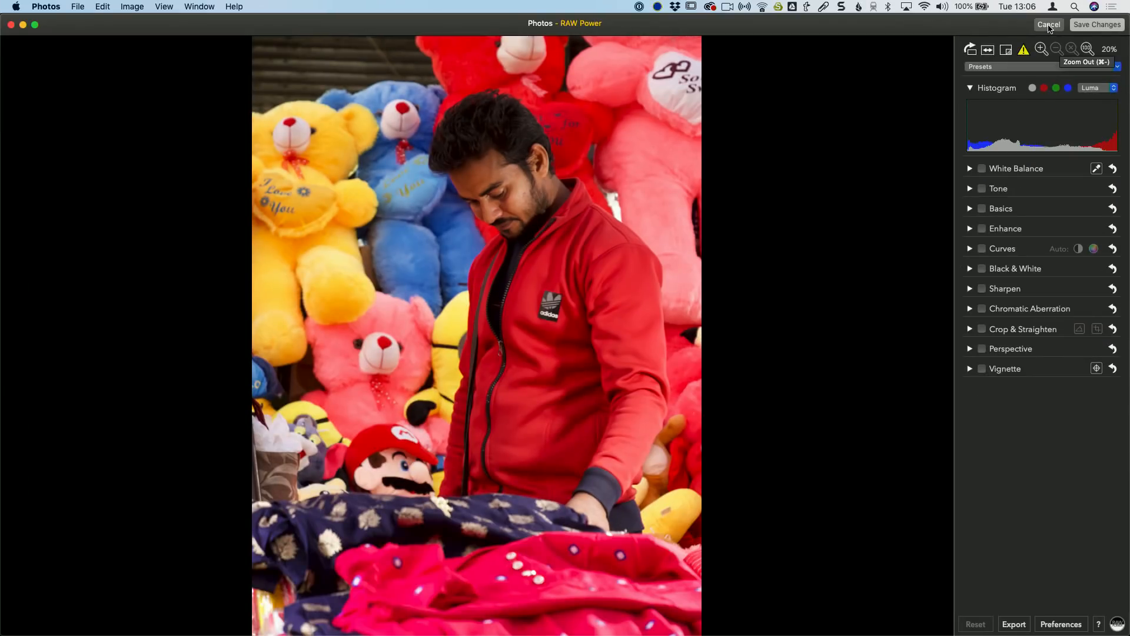
pyautogui.click(1050, 26)
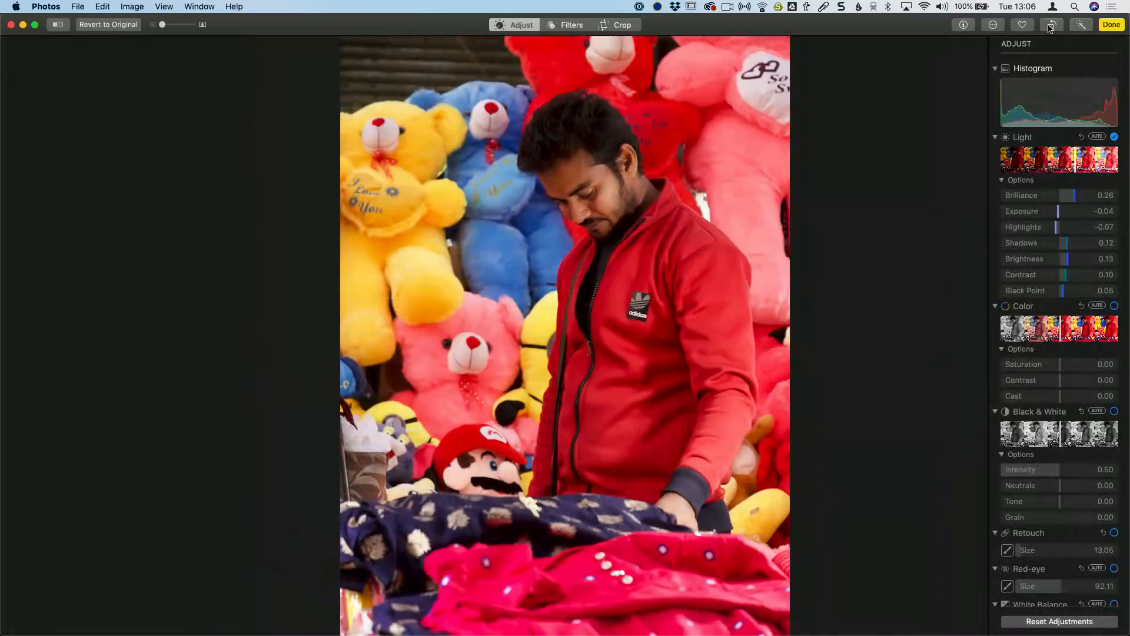
pyautogui.click(111, 24)
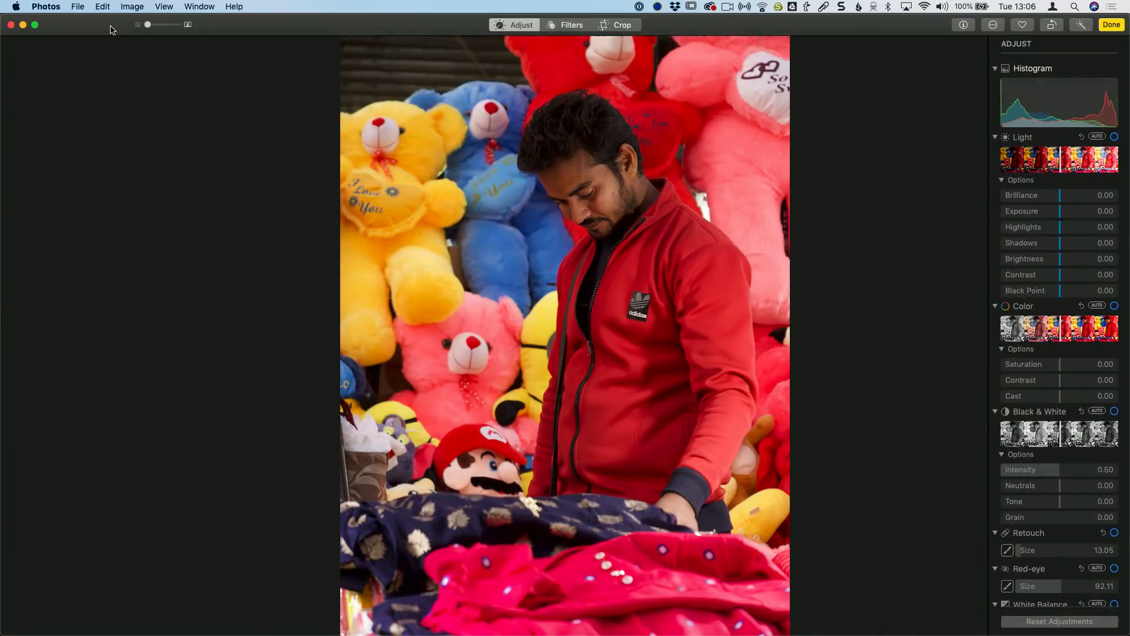
# Open the unedited photo in the RAW Power extension and read the help note for the Boost control.
pyautogui.click(998, 27)
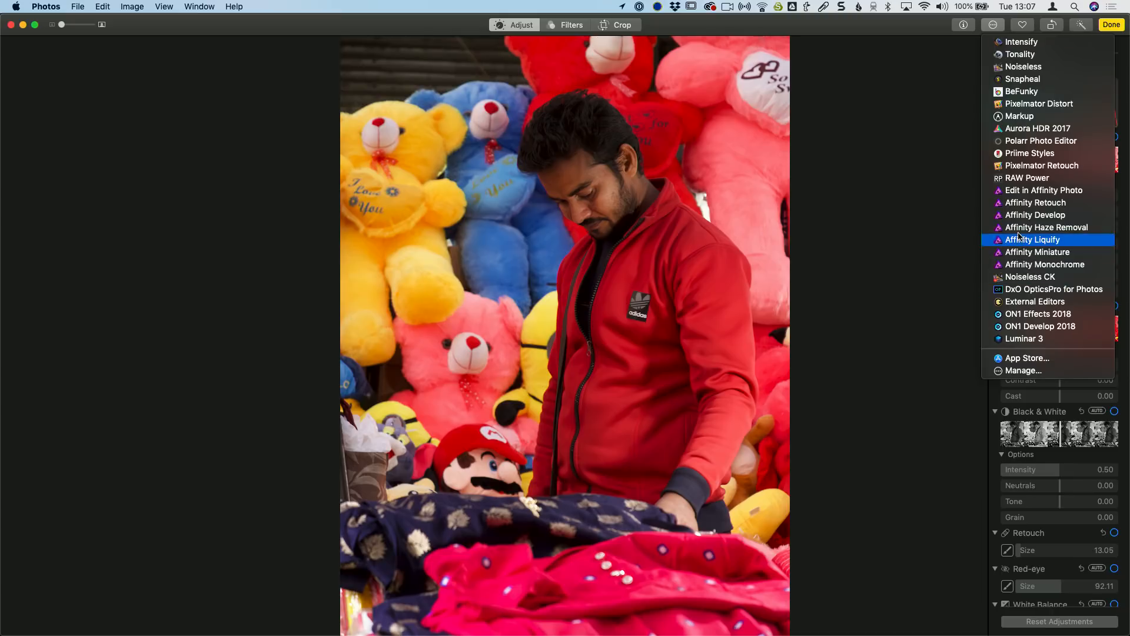
pyautogui.click(1016, 190)
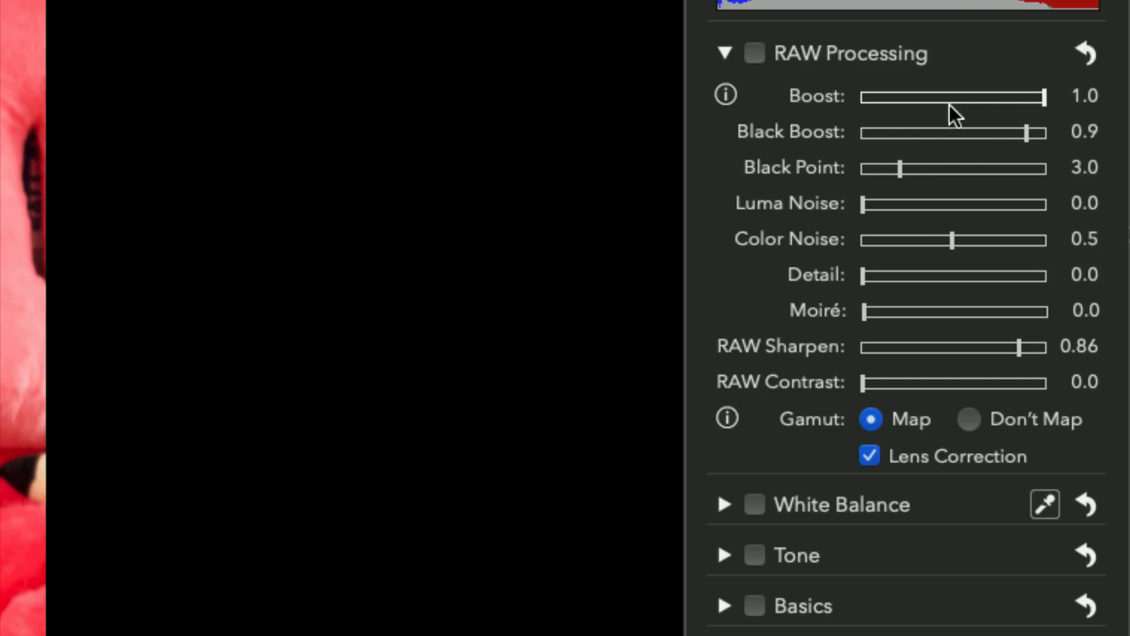
pyautogui.click(727, 99)
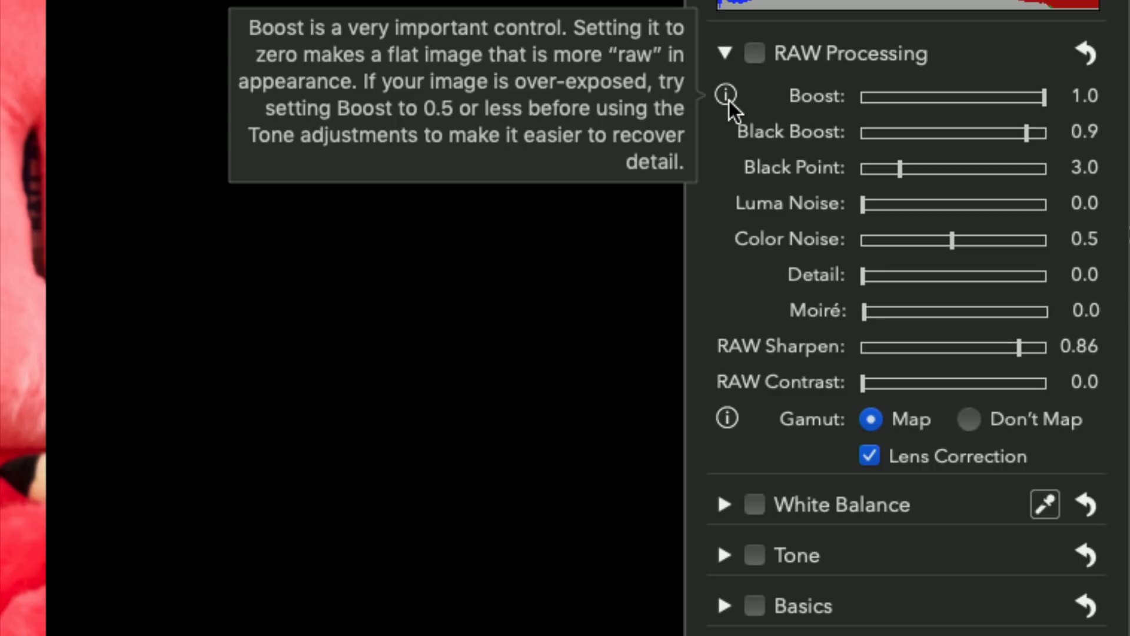
pyautogui.click(728, 99)
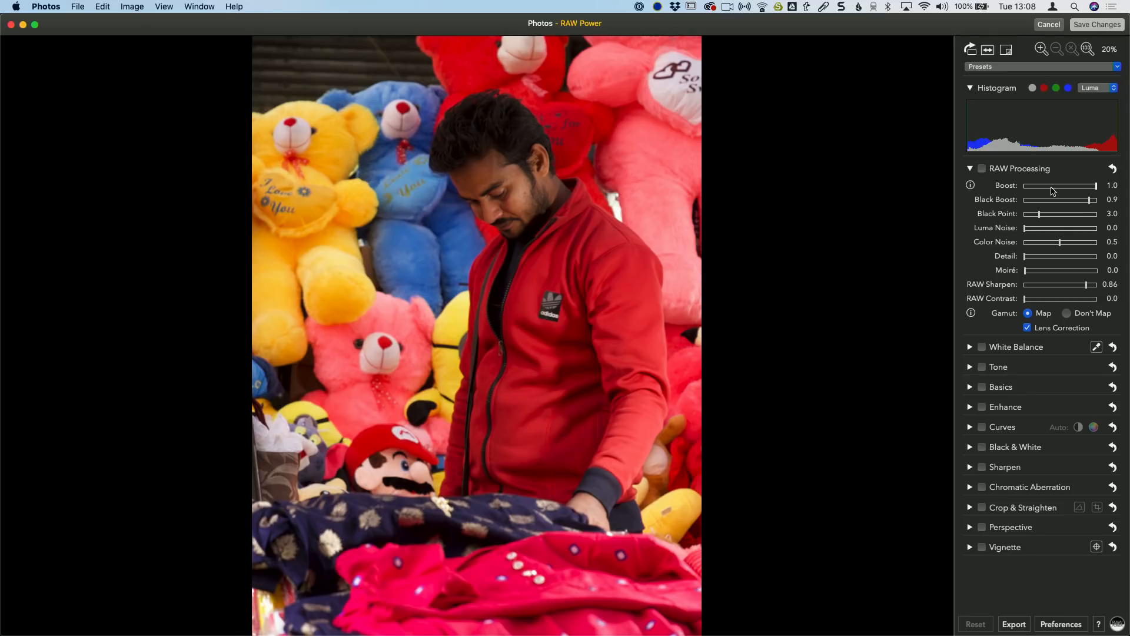
# Try RAW Processing with Boost 0.71, Black Boost 0.92 and Black Point 2.0, and discard the changes.
pyautogui.moveTo(1095, 186); pyautogui.dragTo(1085, 191)
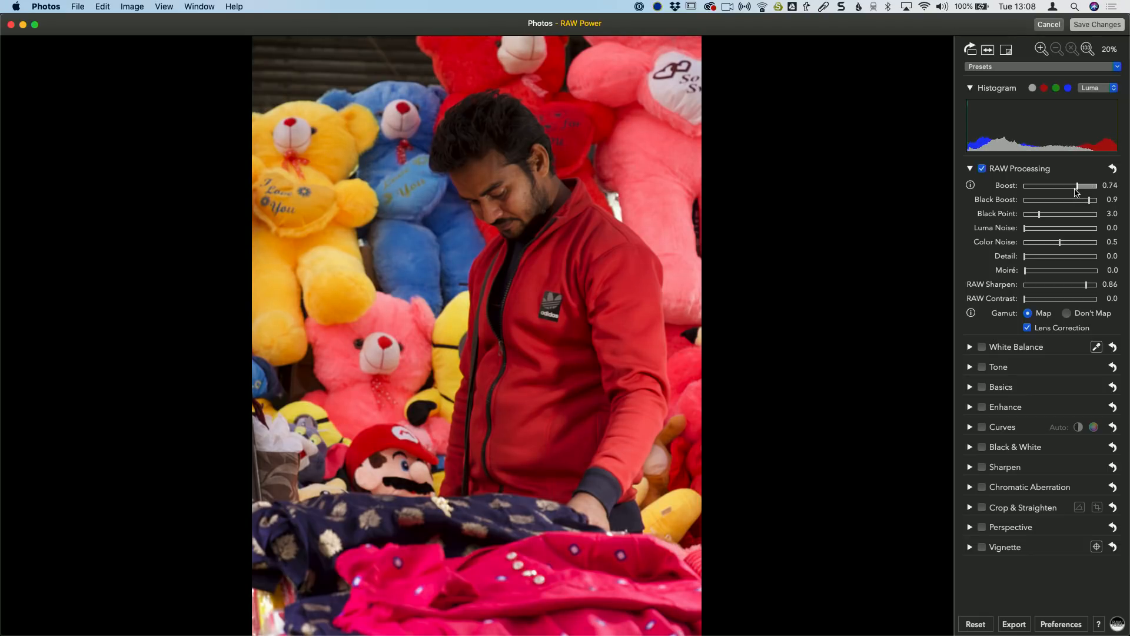
pyautogui.moveTo(1072, 191); pyautogui.dragTo(1076, 192)
pyautogui.moveTo(971, 187)
pyautogui.moveTo(1063, 189)
pyautogui.mouseDown()
pyautogui.moveTo(985, 192)
pyautogui.moveTo(1078, 188)
pyautogui.mouseUp()
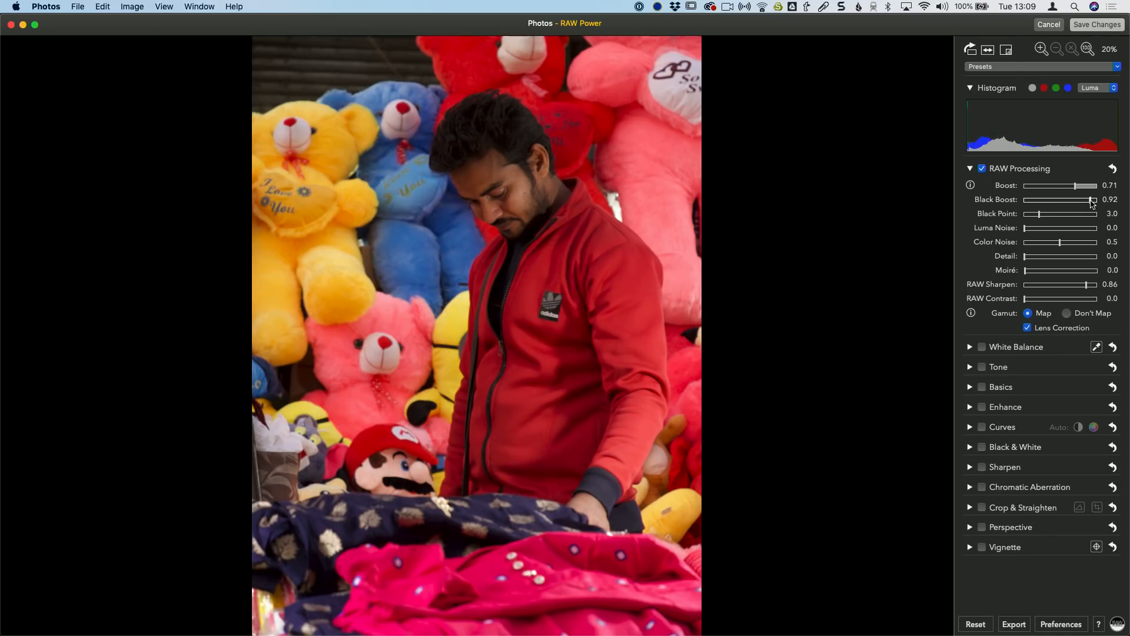
pyautogui.moveTo(1049, 219)
pyautogui.mouseDown()
pyautogui.moveTo(1031, 216)
pyautogui.moveTo(1060, 214)
pyautogui.moveTo(1037, 216)
pyautogui.mouseUp()
pyautogui.click(1044, 26)
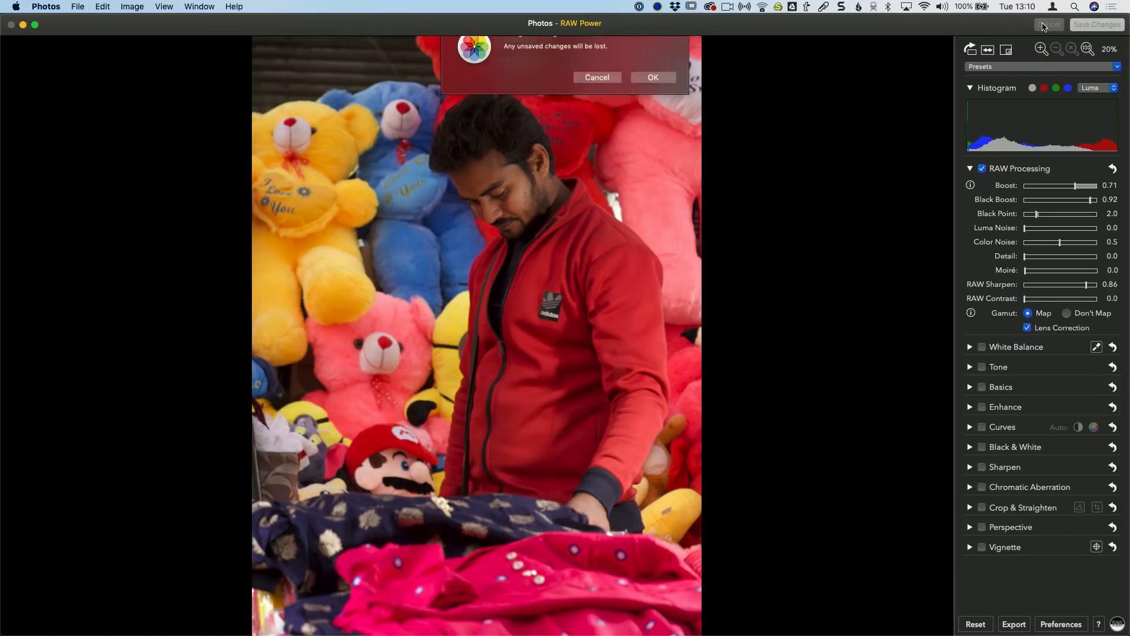
pyautogui.click(642, 94)
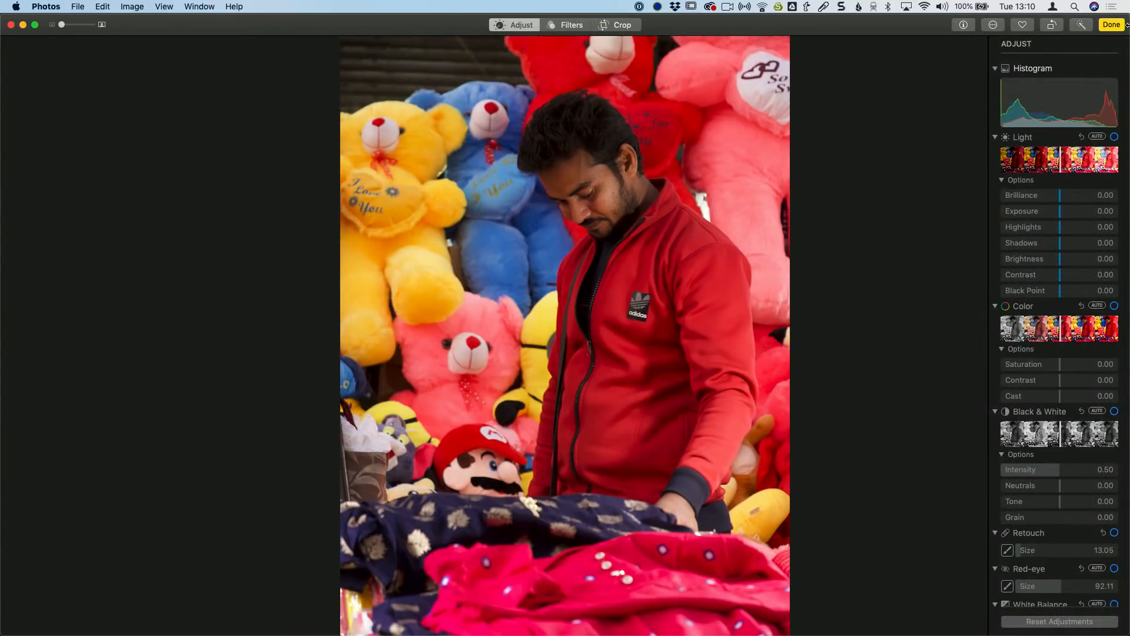
# Finish editing the teddy bear photo and open the album's portrait of the laughing woman for editing.
pyautogui.click(1112, 25)
pyautogui.press('Escape')
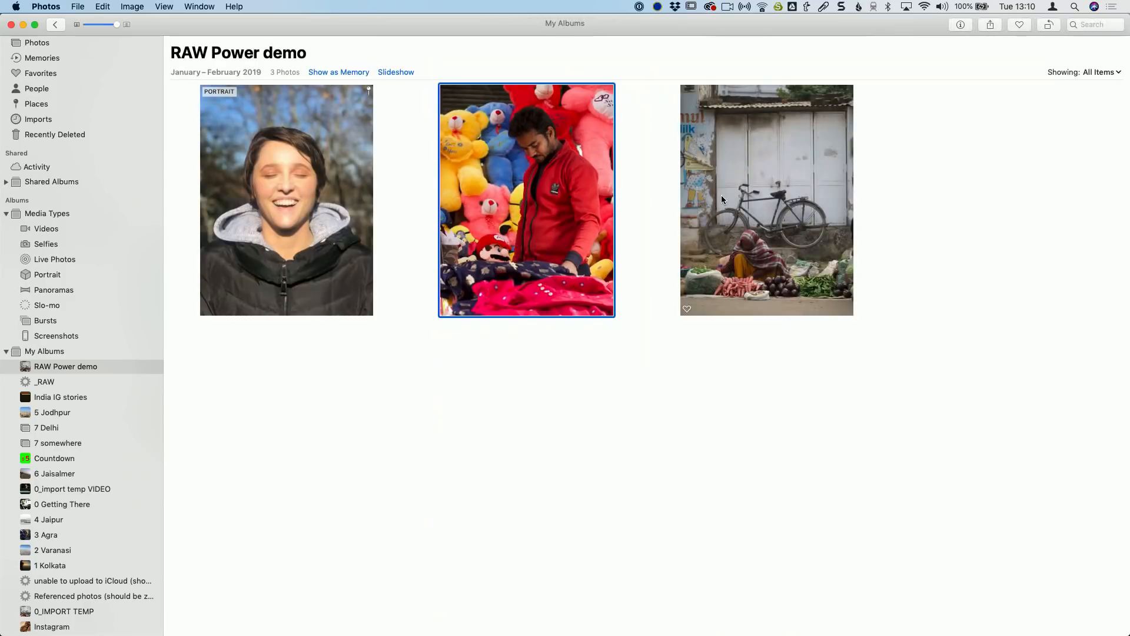
pyautogui.click(298, 215)
pyautogui.doubleClick(297, 215)
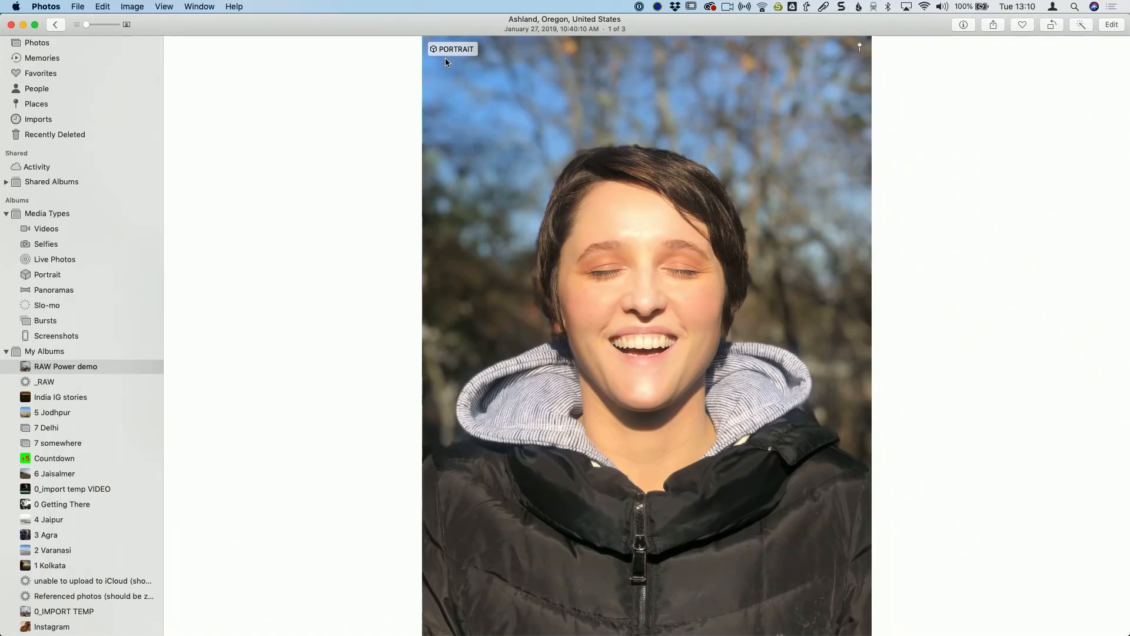
pyautogui.click(1114, 25)
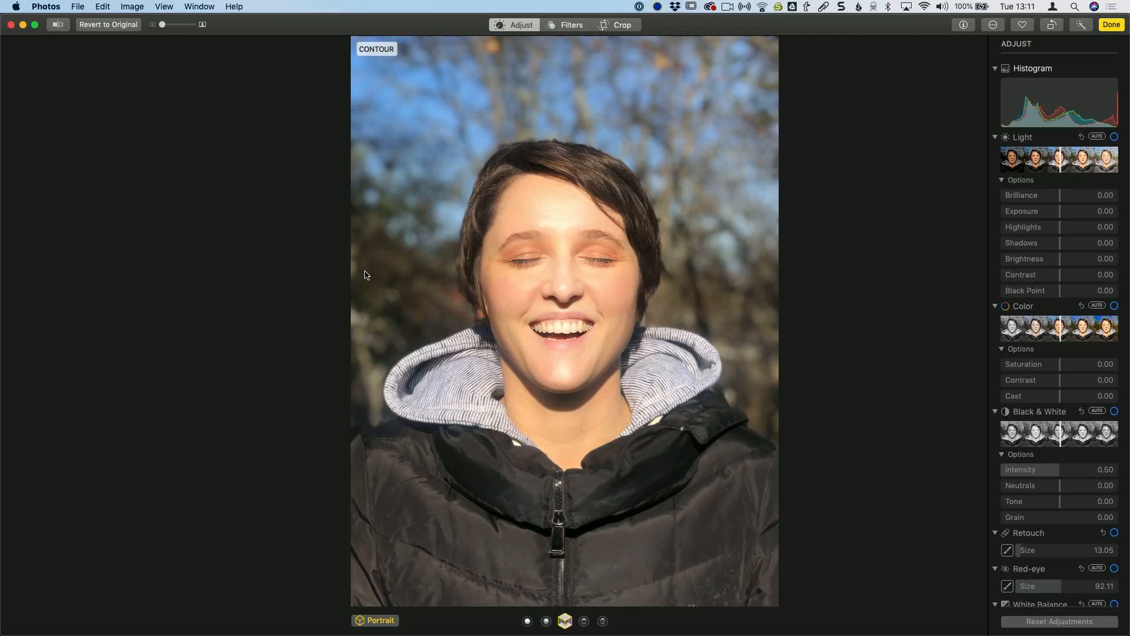
# Try the Studio and Natural portrait lighting effects on the photo and return to Contour.
pyautogui.click(373, 620)
pyautogui.click(547, 621)
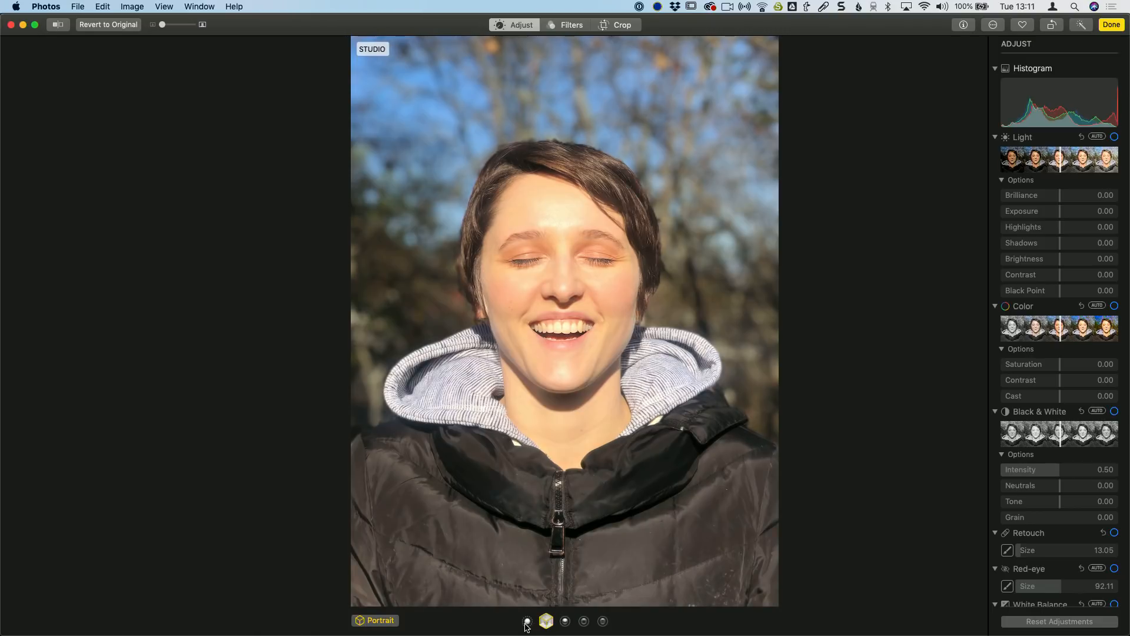
pyautogui.click(529, 621)
pyautogui.click(546, 621)
pyautogui.click(566, 621)
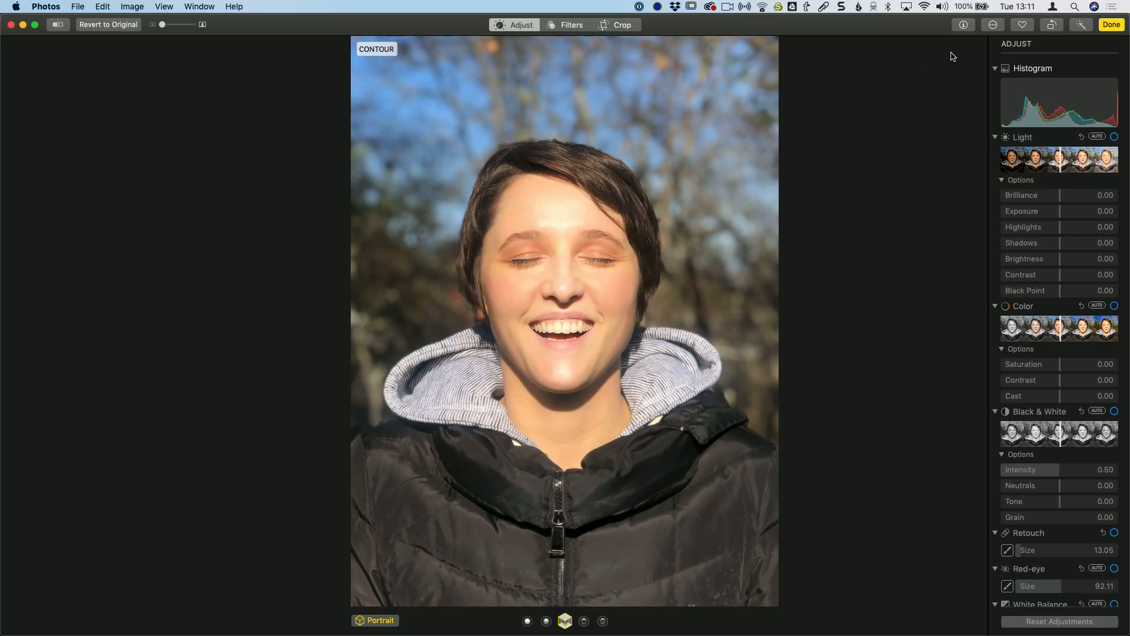
# Open the portrait in RAW Power and try the Depth Effect's foreground and background highlights and shadows, restoring them to 1.0 and 0.0.
pyautogui.click(993, 25)
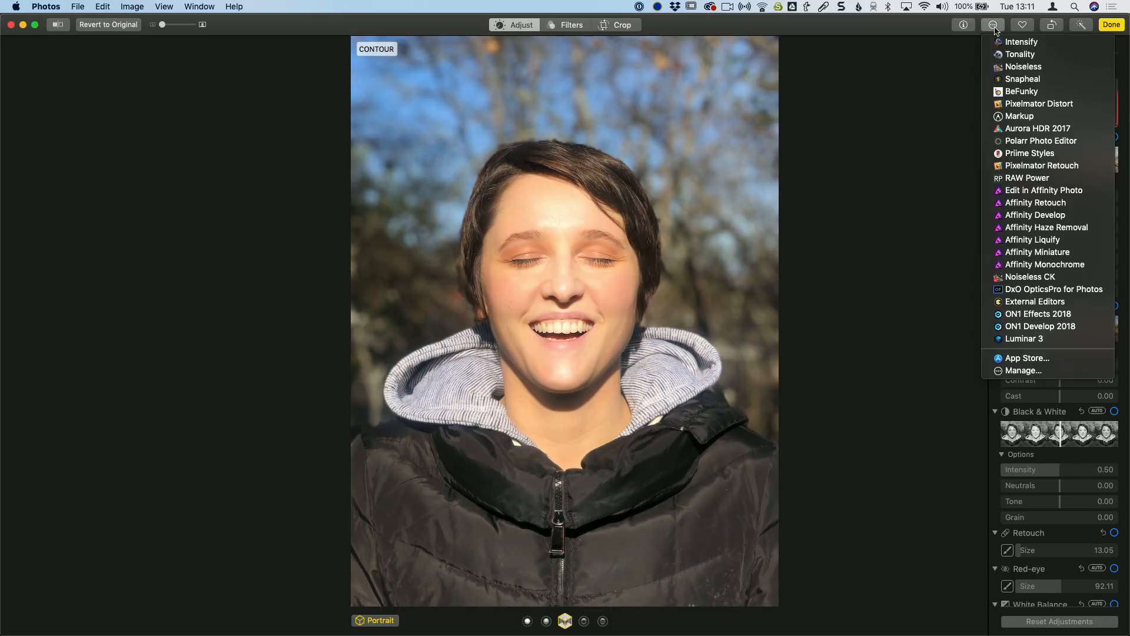
pyautogui.click(1010, 178)
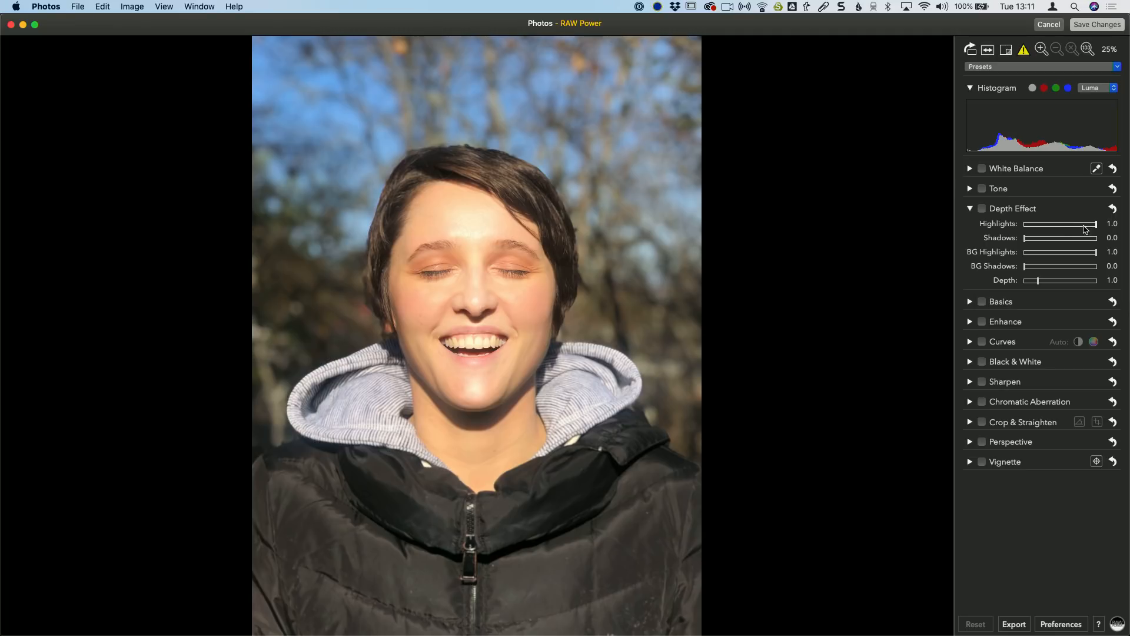
pyautogui.moveTo(1051, 230); pyautogui.dragTo(1108, 229)
pyautogui.moveTo(1032, 238); pyautogui.dragTo(977, 248)
pyautogui.moveTo(1074, 254)
pyautogui.mouseDown()
pyautogui.moveTo(1090, 254)
pyautogui.moveTo(974, 254)
pyautogui.moveTo(1081, 272)
pyautogui.mouseUp()
pyautogui.moveTo(966, 267); pyautogui.dragTo(1111, 277)
pyautogui.moveTo(1037, 268); pyautogui.dragTo(1013, 273)
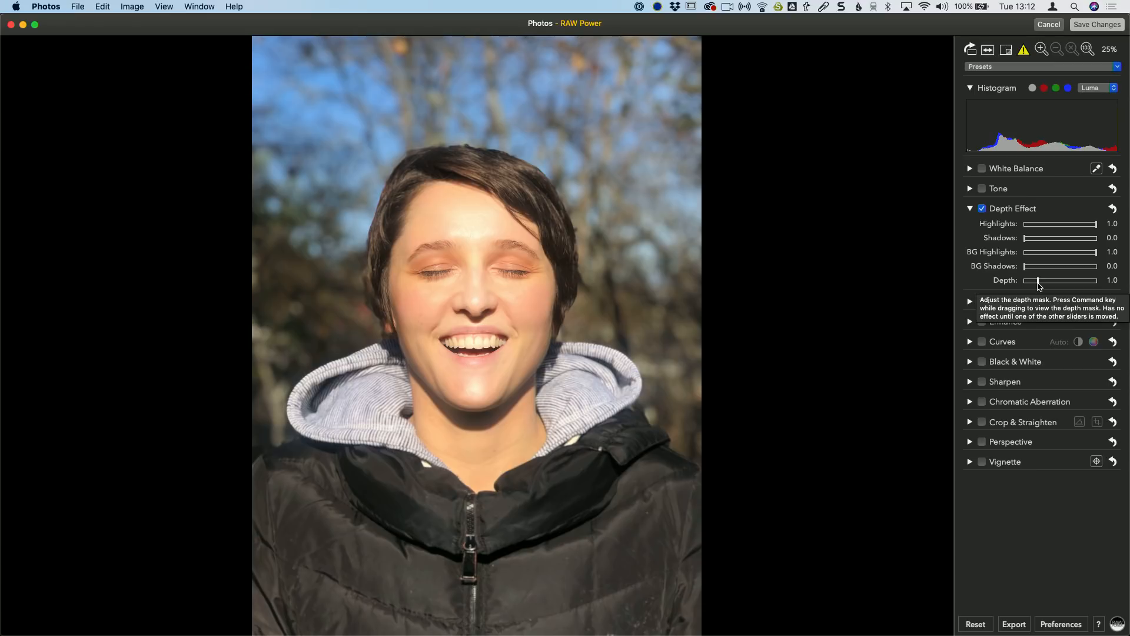
# Raise the Depth Effect's Depth to 5.0 while viewing the depth mask.
pyautogui.moveTo(1039, 285); pyautogui.dragTo(1016, 287)
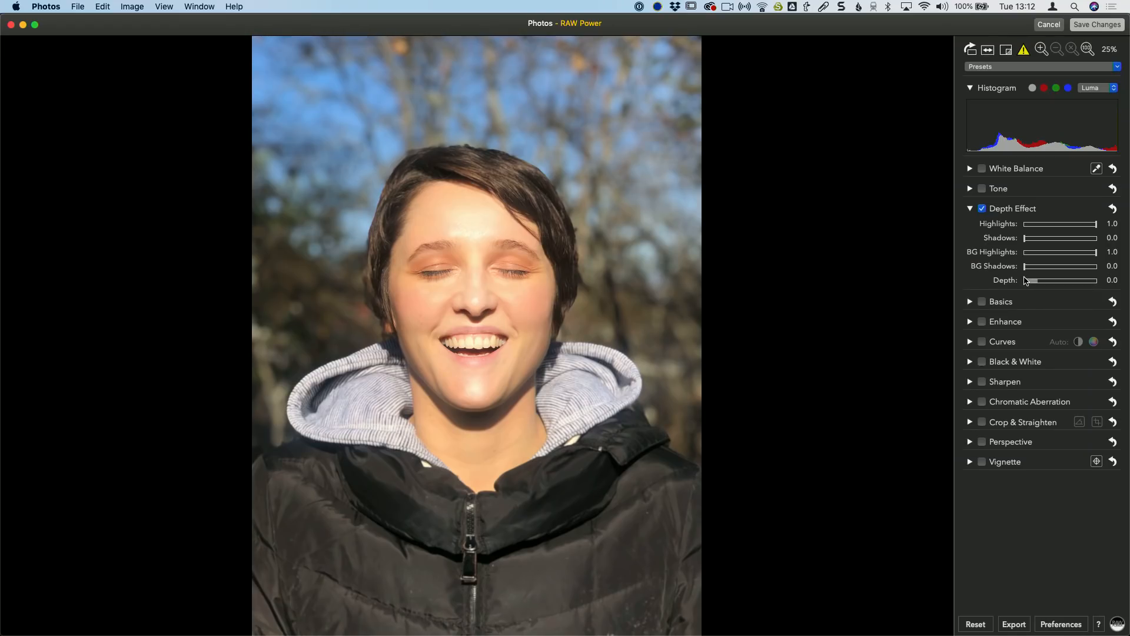
pyautogui.moveTo(1025, 281); pyautogui.dragTo(1101, 286)
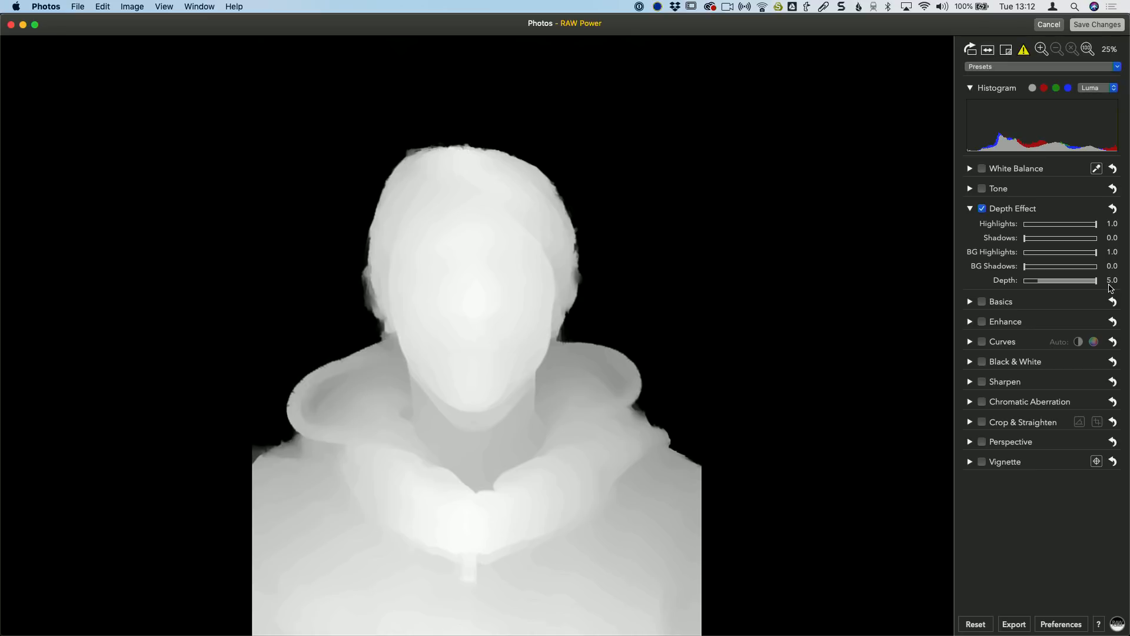
pyautogui.moveTo(1109, 287); pyautogui.dragTo(1109, 288)
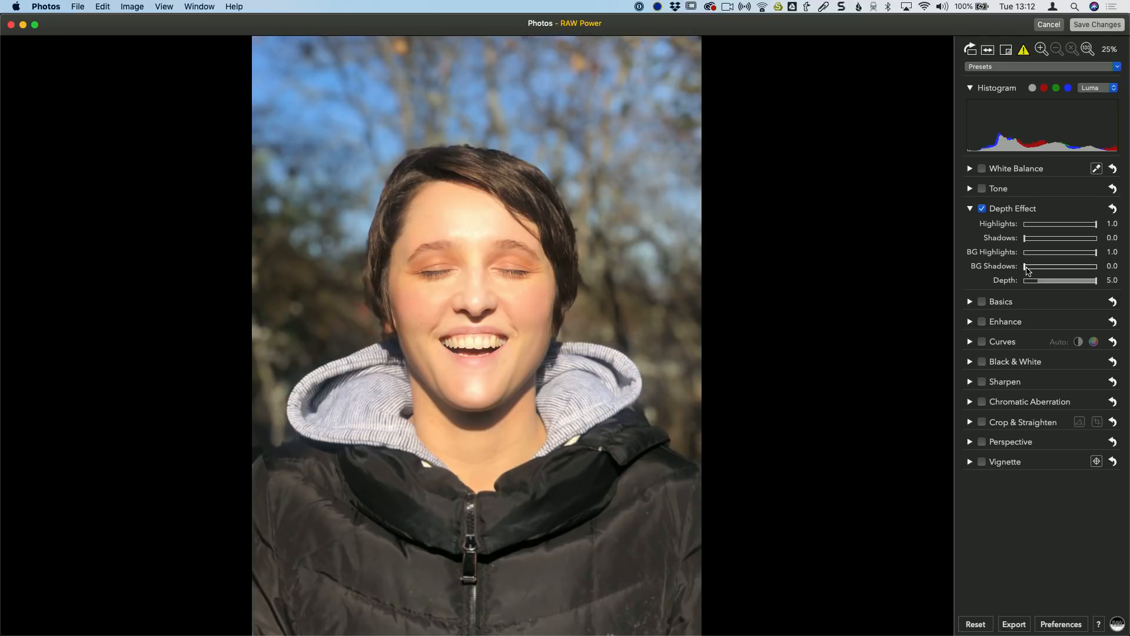
# Set the Depth Effect's Highlights to 0.92 and BG Shadows to 0.02, lower BG Highlights, and save the changes.
pyautogui.moveTo(1027, 269)
pyautogui.mouseDown()
pyautogui.moveTo(1092, 262)
pyautogui.moveTo(1026, 266)
pyautogui.mouseUp()
pyautogui.moveTo(1095, 252); pyautogui.dragTo(1087, 227)
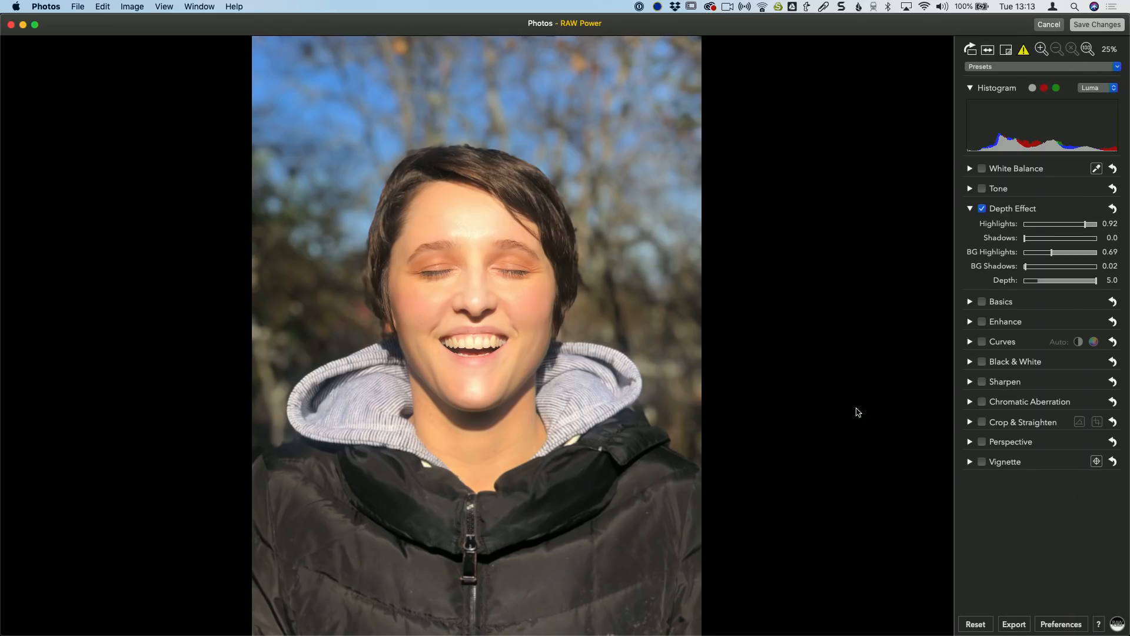
pyautogui.moveTo(1052, 252); pyautogui.dragTo(1058, 252)
pyautogui.click(1099, 24)
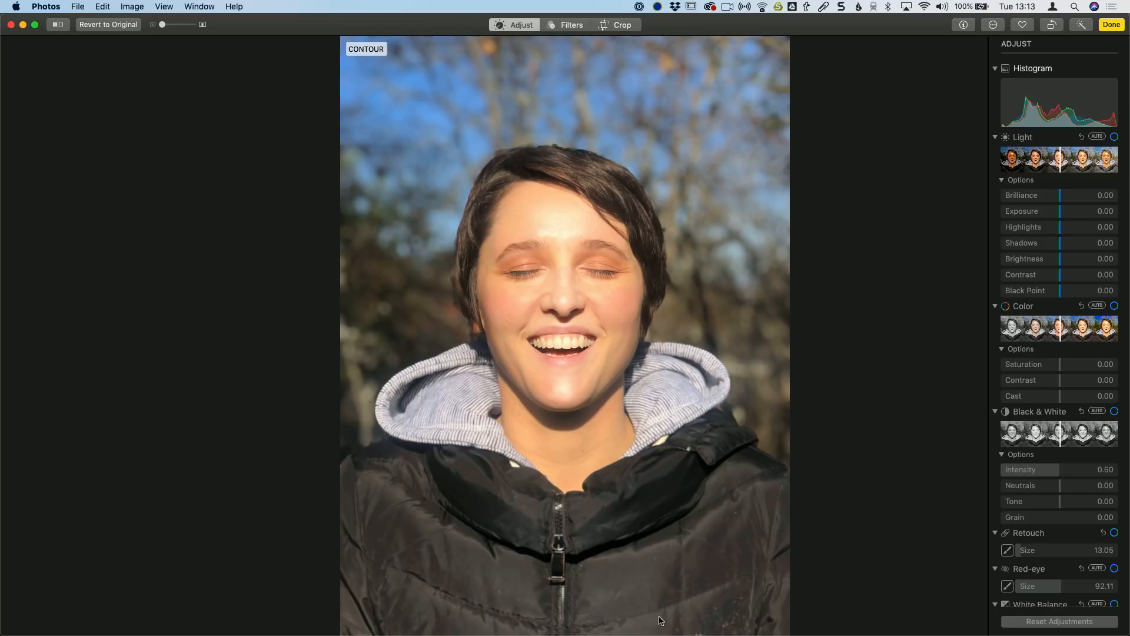
# Revert the portrait photo to its original.
pyautogui.click(112, 28)
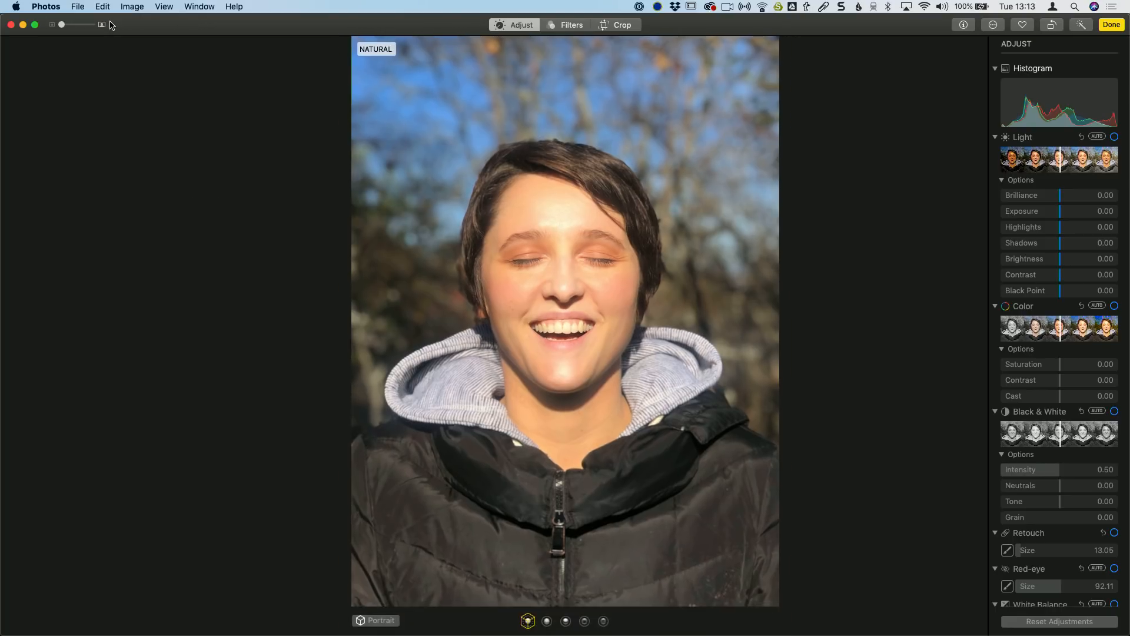
# Turn on the Portrait effect for the reverted portrait, finish editing and return to the RAW Power demo album.
pyautogui.click(381, 621)
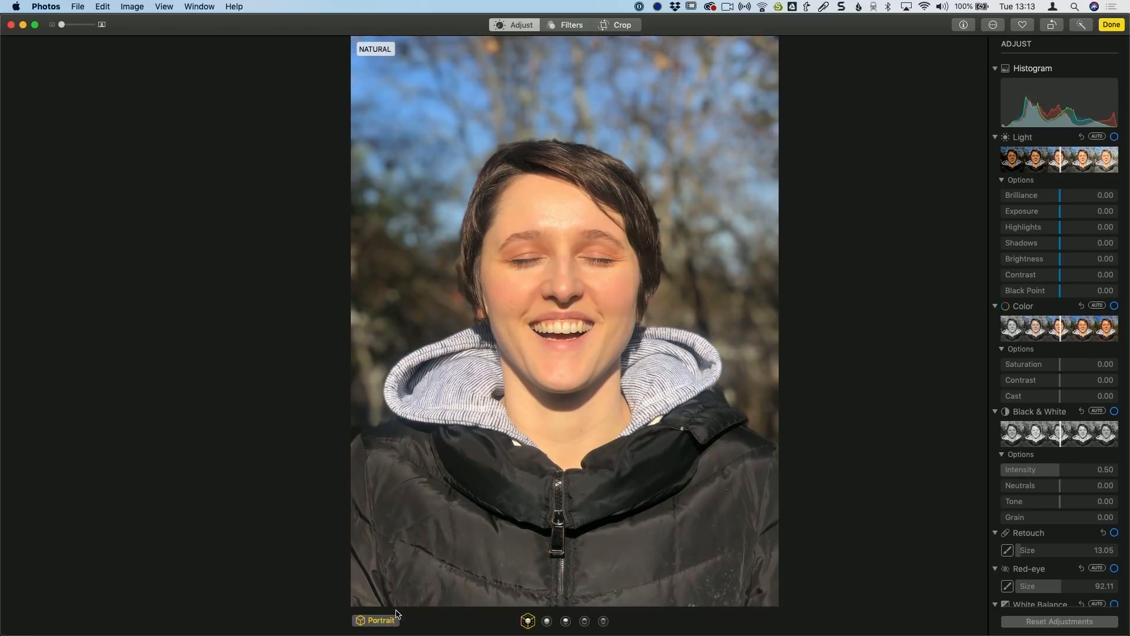
pyautogui.click(1118, 28)
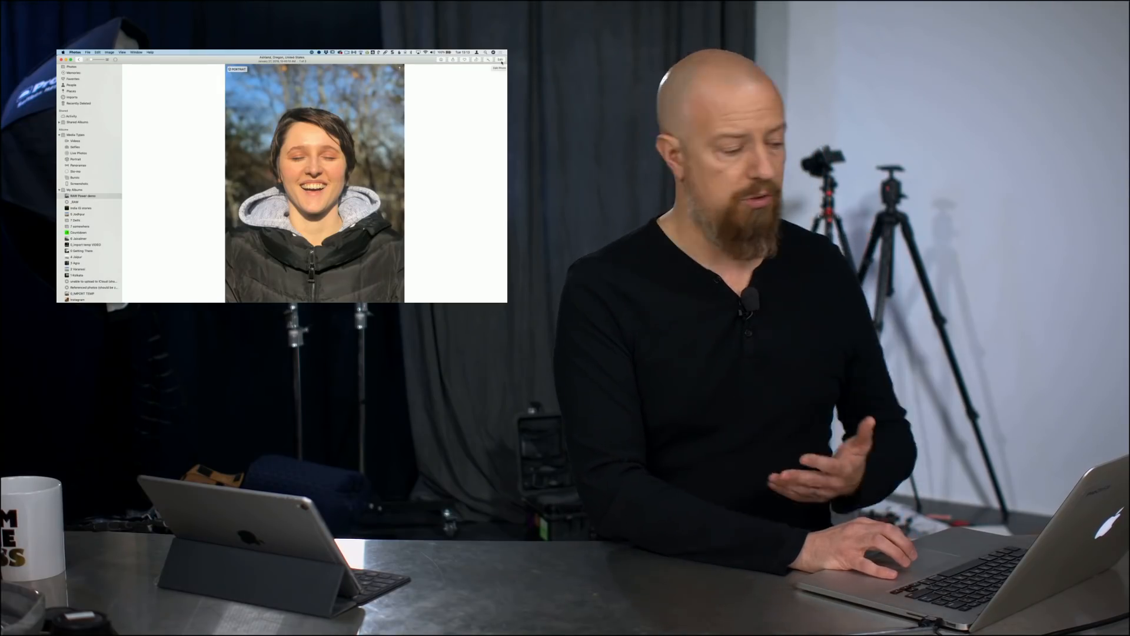
pyautogui.doubleClick(389, 120)
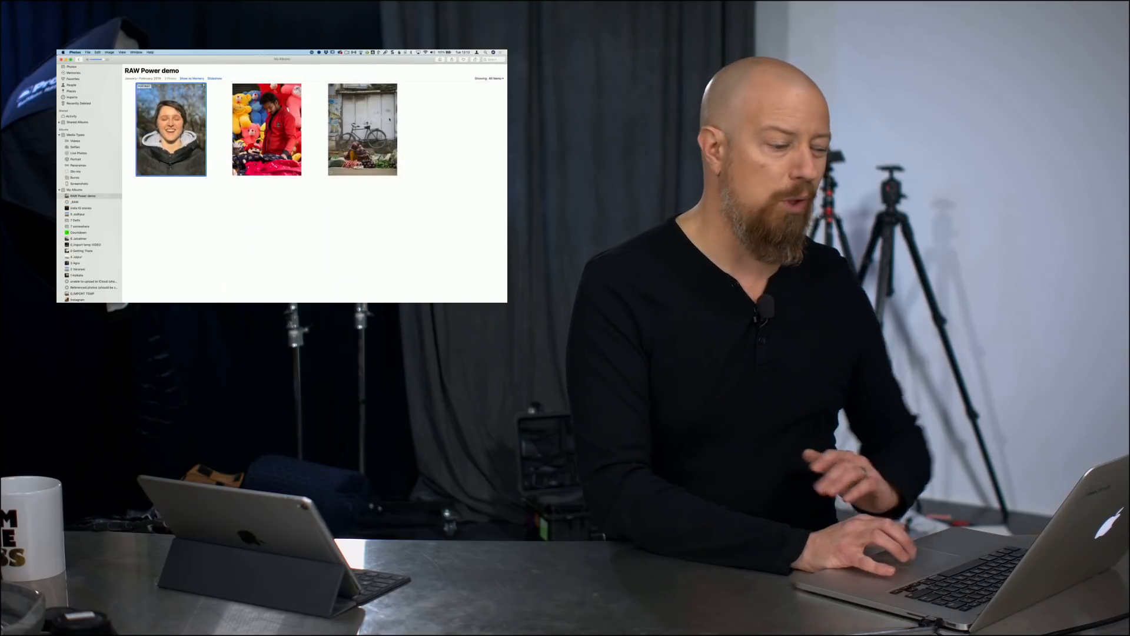
# Open the album's photo of the bicycle and vegetable seller for editing with the RAW Power extension.
pyautogui.doubleClick(389, 120)
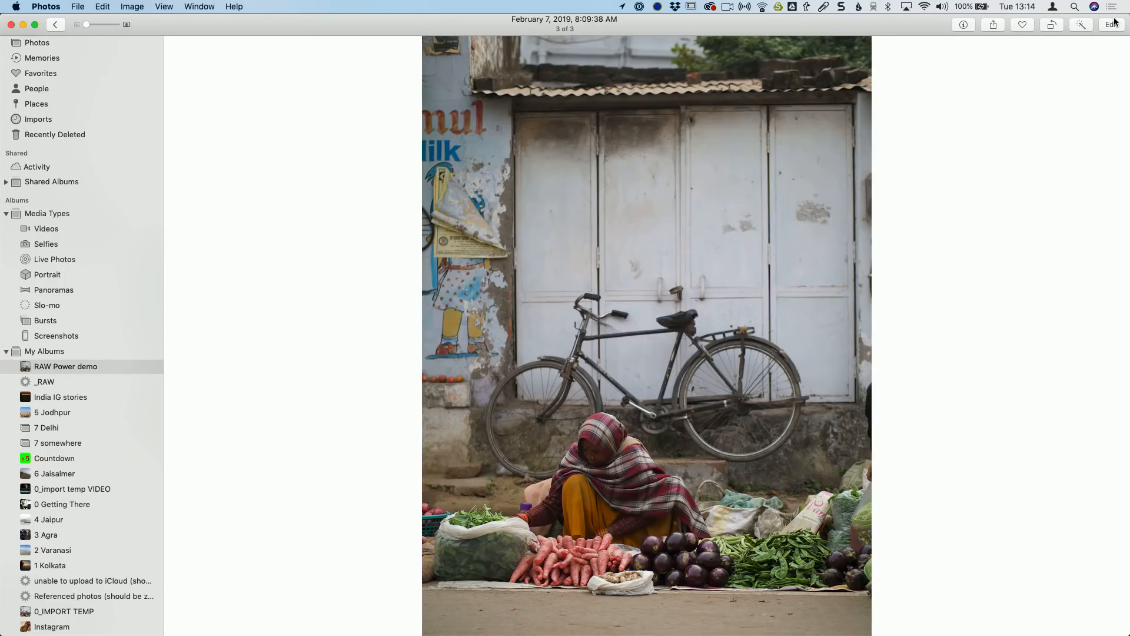
pyautogui.click(1112, 25)
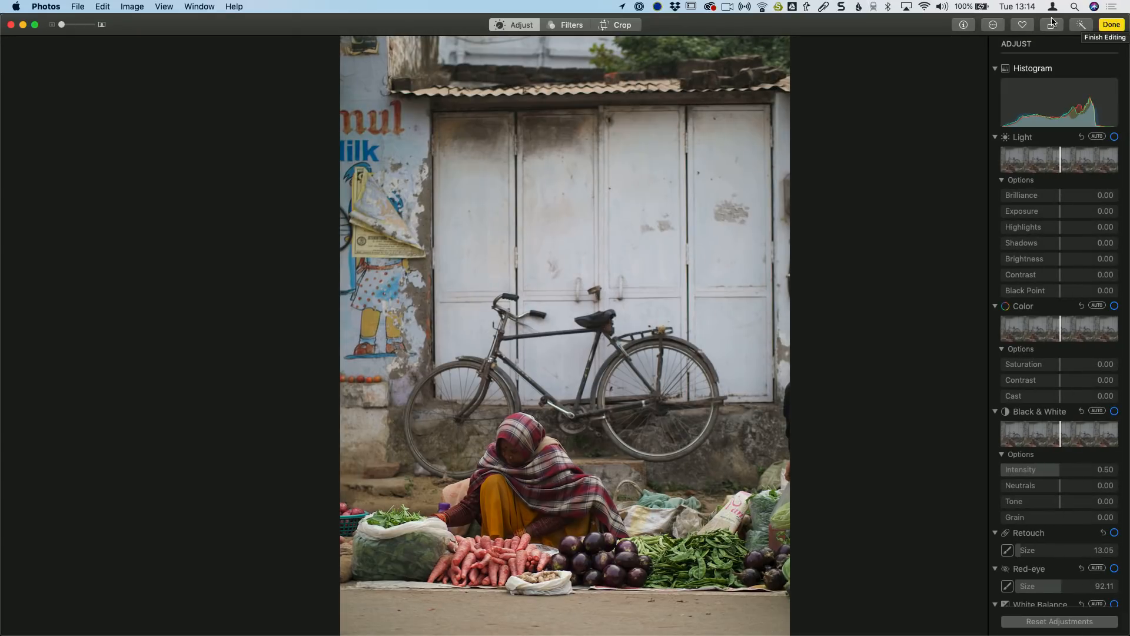
pyautogui.click(993, 26)
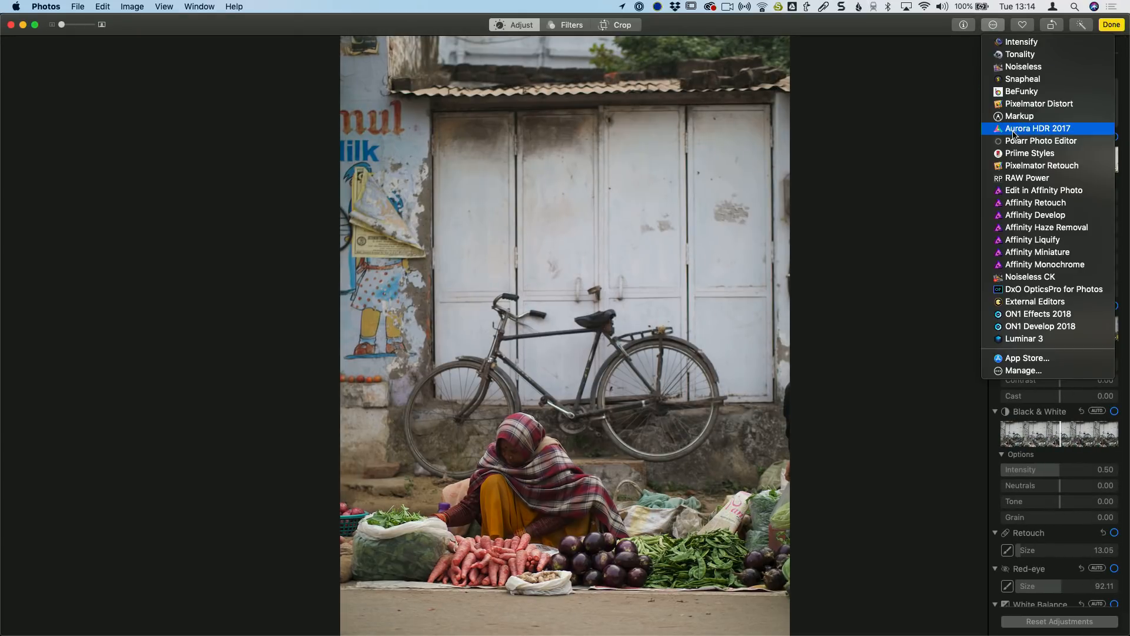
pyautogui.click(1045, 179)
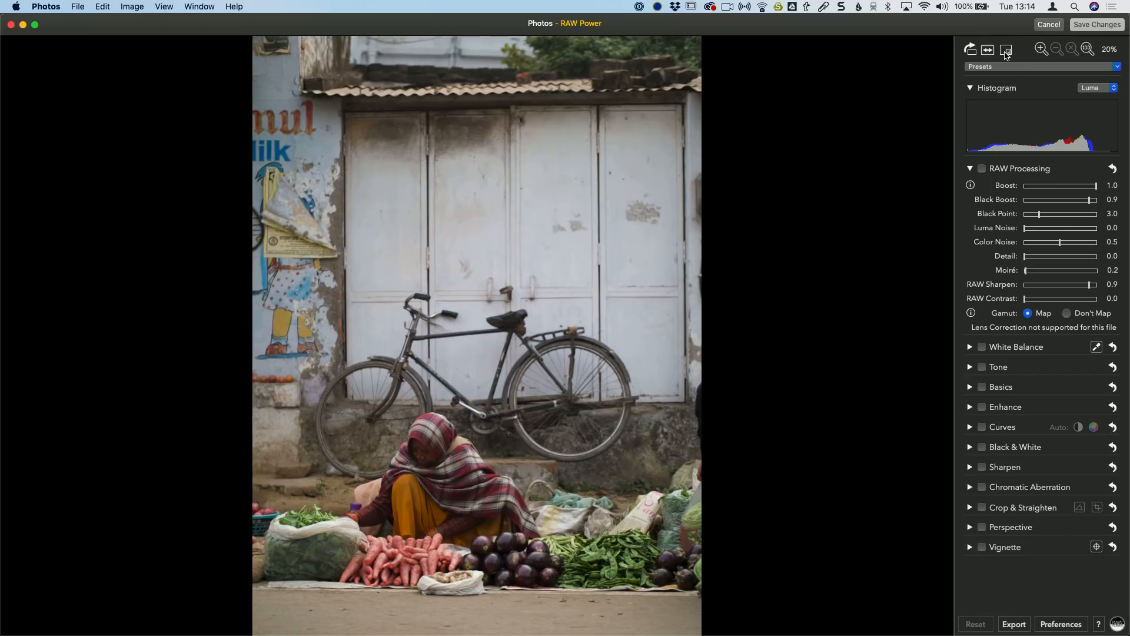
# Try a White Balance temperature of 2,083, compare it repeatedly with the original, and reset all adjustments.
pyautogui.click(970, 348)
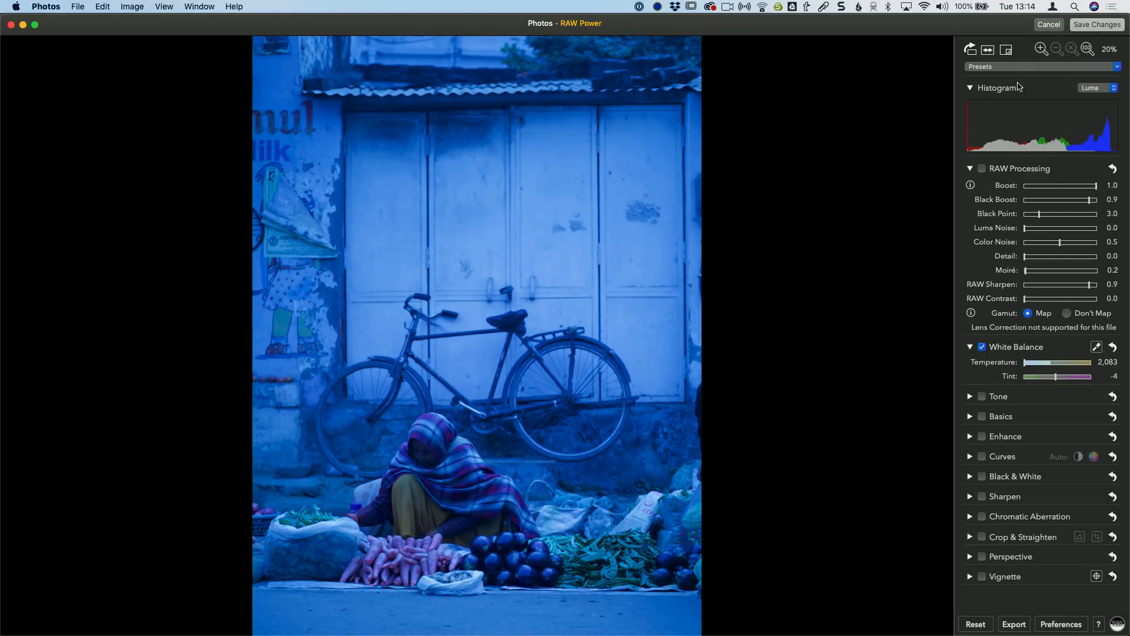
pyautogui.click(1007, 51)
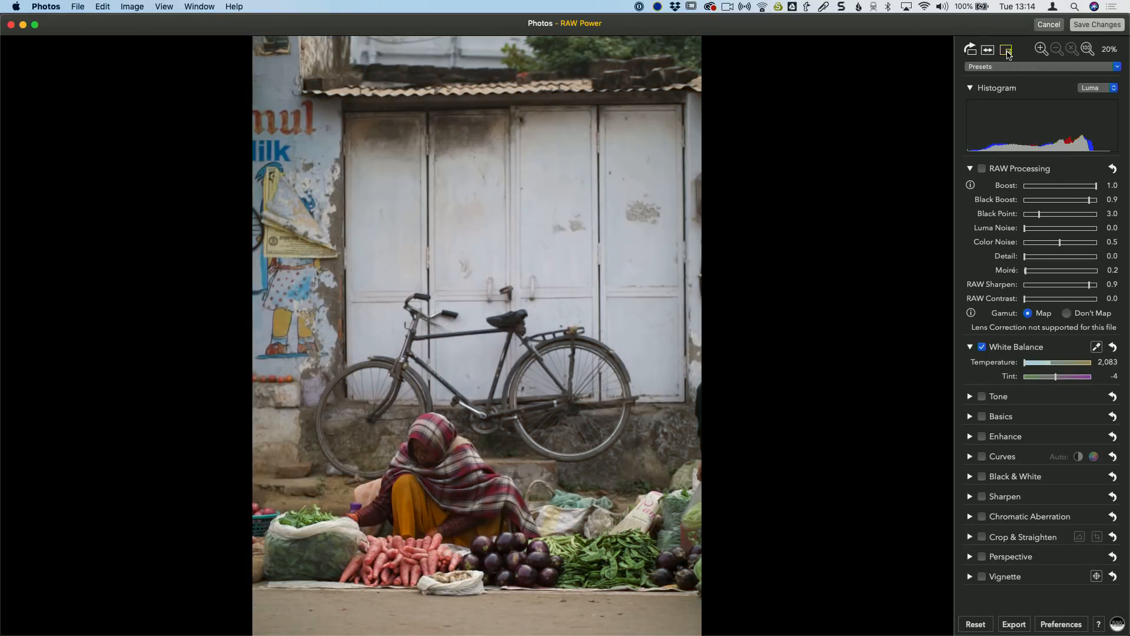
pyautogui.click(1006, 51)
pyautogui.click(1006, 51)
pyautogui.click(1006, 52)
pyautogui.click(1007, 51)
pyautogui.click(1007, 51)
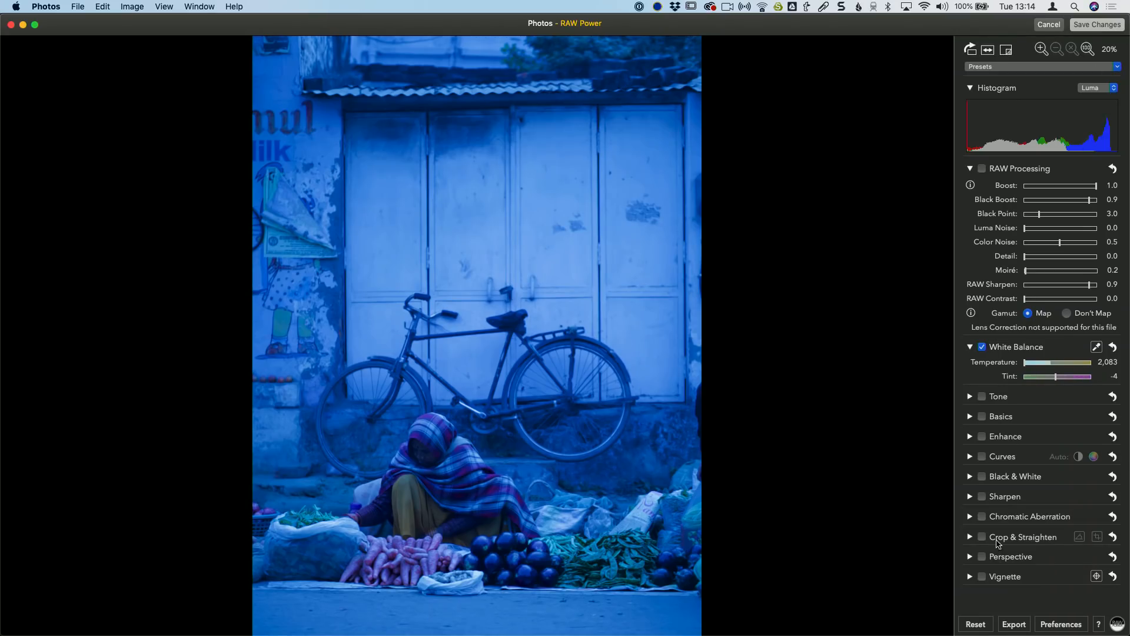
pyautogui.click(975, 625)
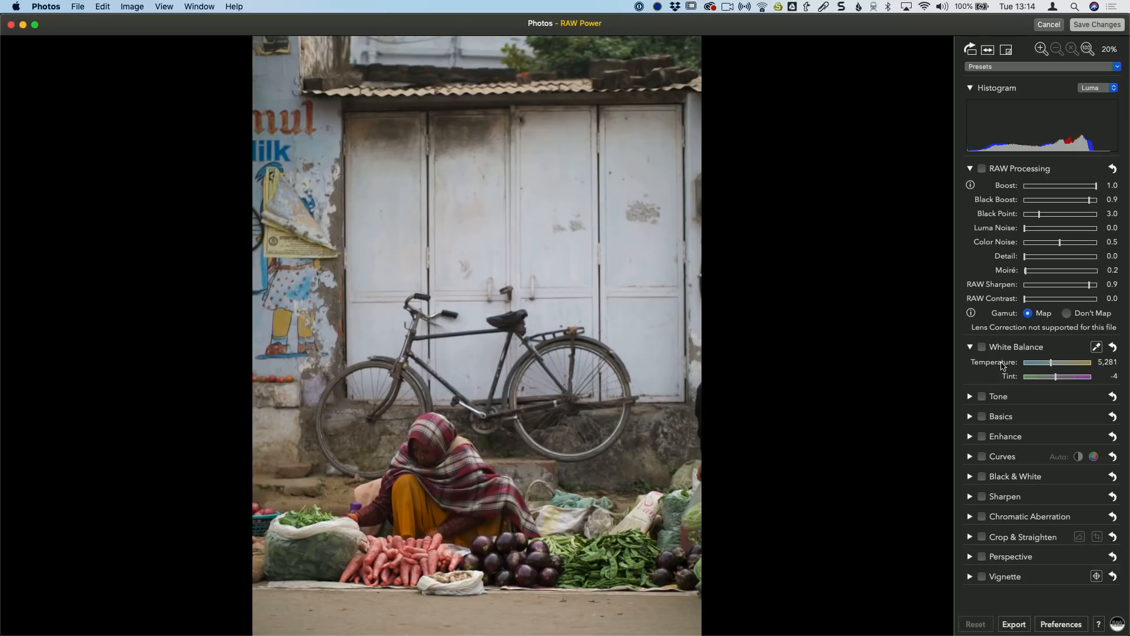
# Review the available RAW Power adjustment presets without applying one.
pyautogui.click(1000, 68)
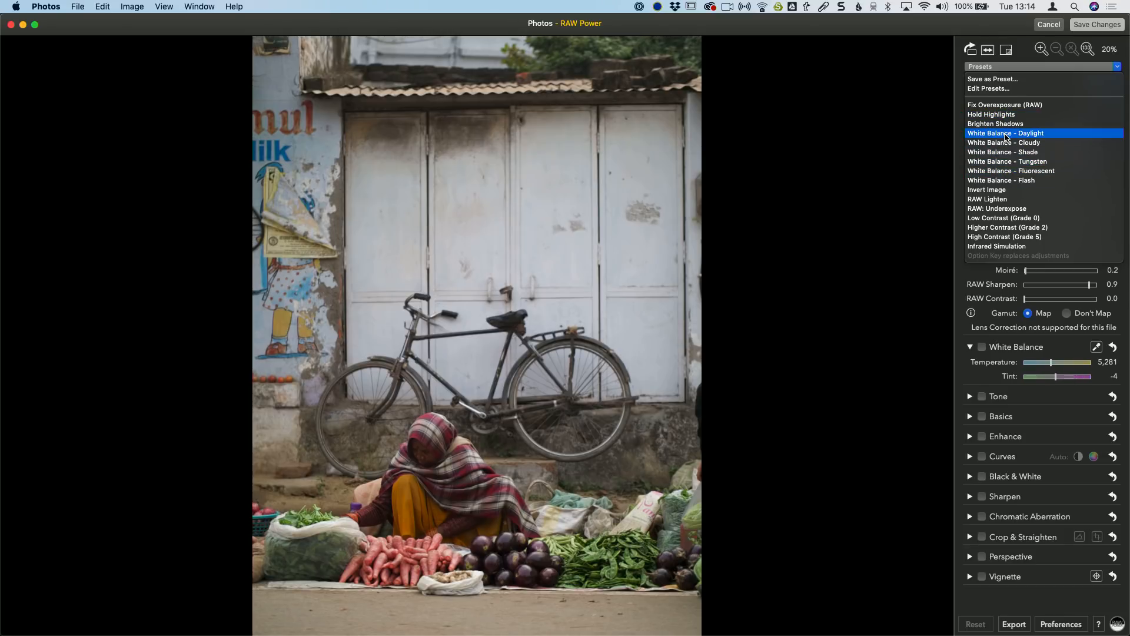
pyautogui.click(873, 156)
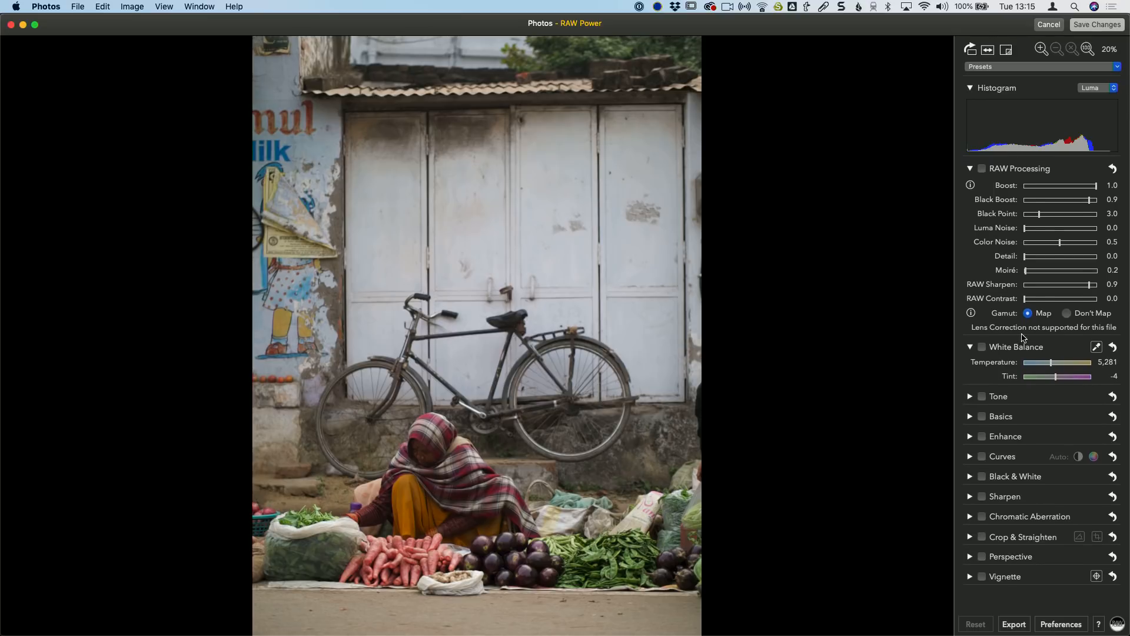
# Try shifting the White Balance temperature, and sample a neutral point on the white doors.
pyautogui.moveTo(1050, 365)
pyautogui.mouseDown()
pyautogui.moveTo(1070, 365)
pyautogui.moveTo(1046, 367)
pyautogui.mouseUp()
pyautogui.click(546, 194)
# Try Tone exposures of 0.5 and 1.21 on the street photo.
pyautogui.click(969, 397)
pyautogui.scroll(-2, 1048, 412)
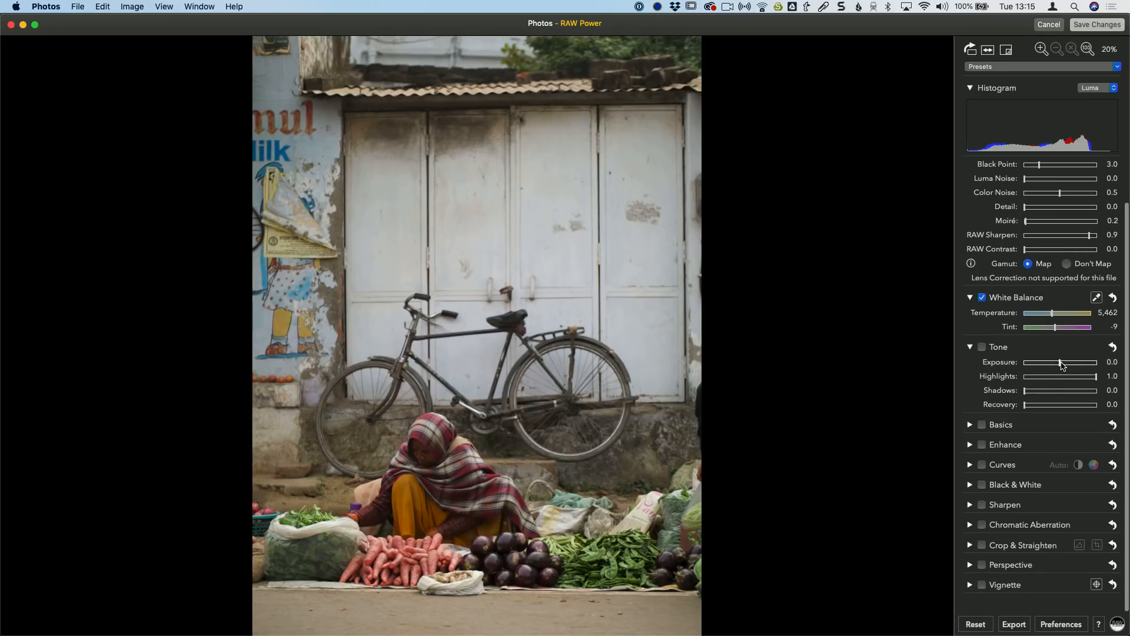
pyautogui.moveTo(1061, 362); pyautogui.dragTo(1065, 362)
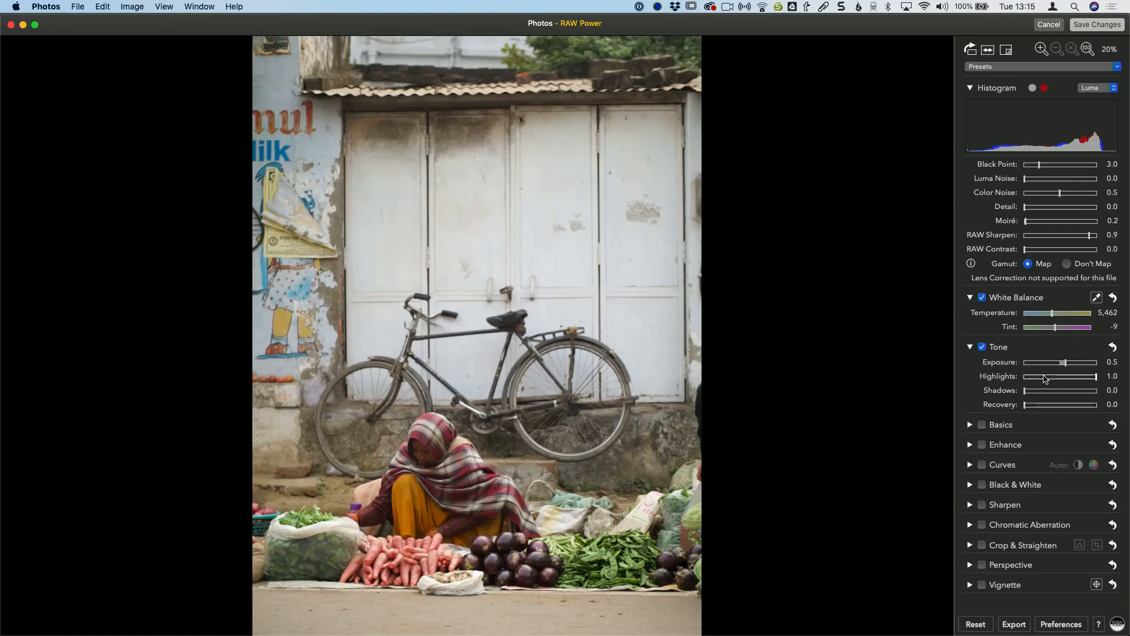
pyautogui.moveTo(1064, 363); pyautogui.dragTo(1074, 365)
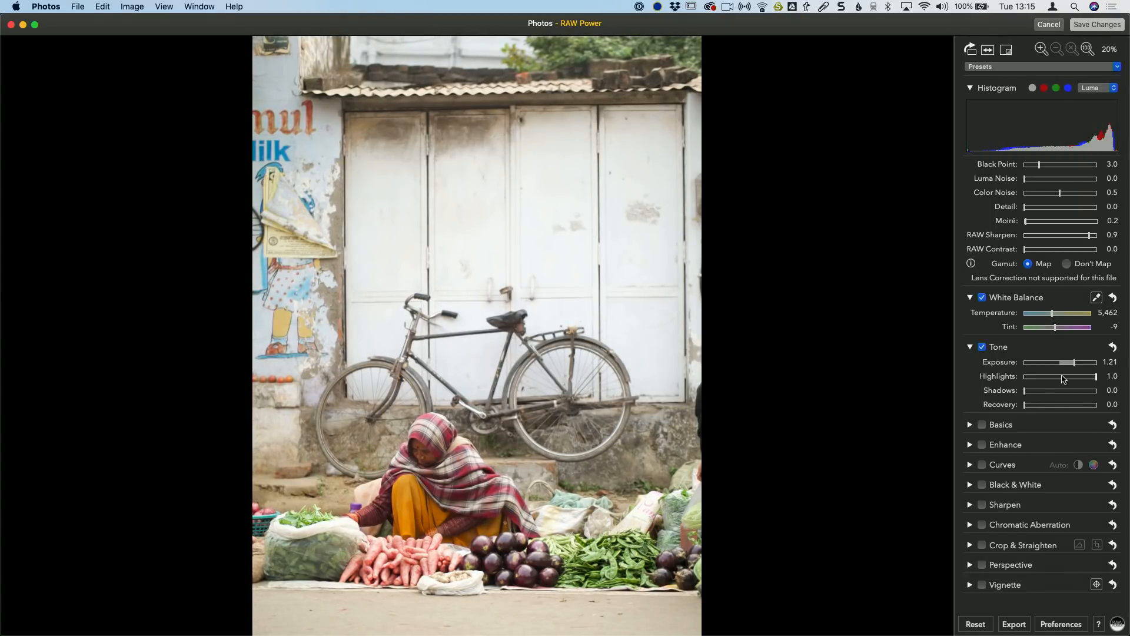
# Try the Tone Highlights and Recovery adjustments, and reset all adjustments.
pyautogui.moveTo(1082, 379); pyautogui.dragTo(1129, 374)
pyautogui.moveTo(1026, 405); pyautogui.dragTo(1000, 405)
pyautogui.click(973, 624)
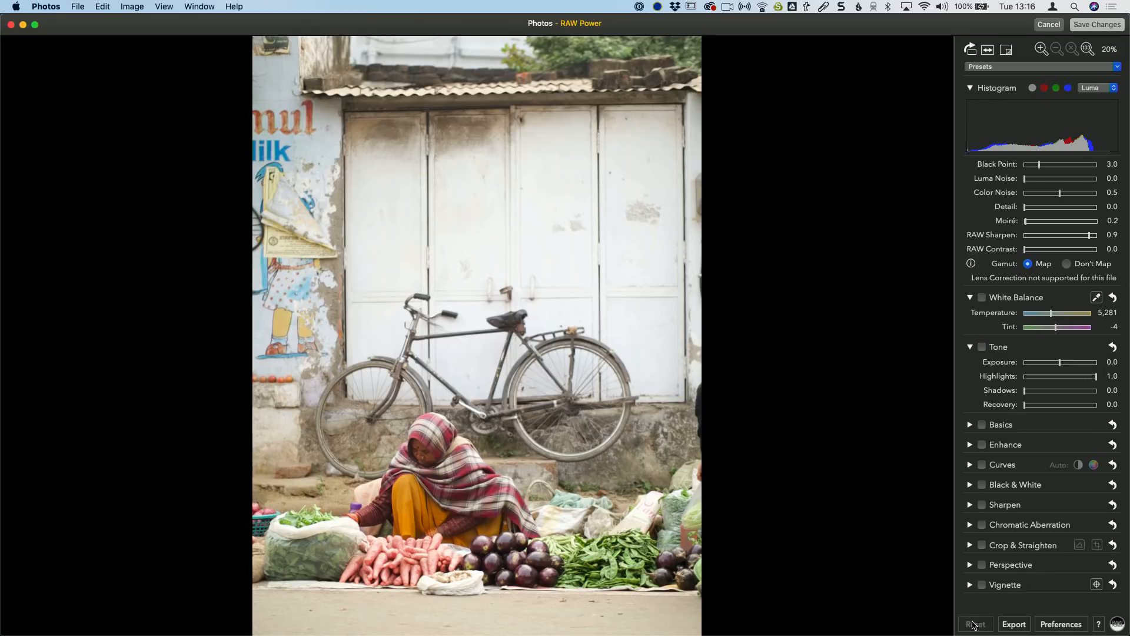
# Expand the Basics adjustments to examine the brightness, contrast, saturation and vibrancy controls.
pyautogui.click(970, 424)
pyautogui.scroll(-3, 1021, 410)
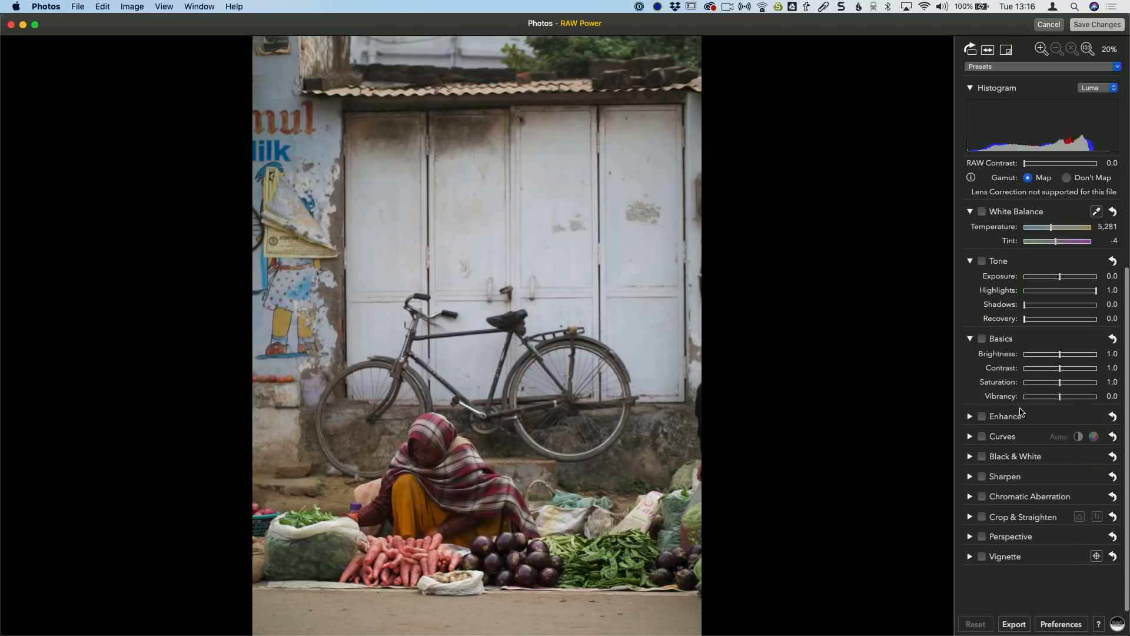
pyautogui.scroll(1, 1021, 412)
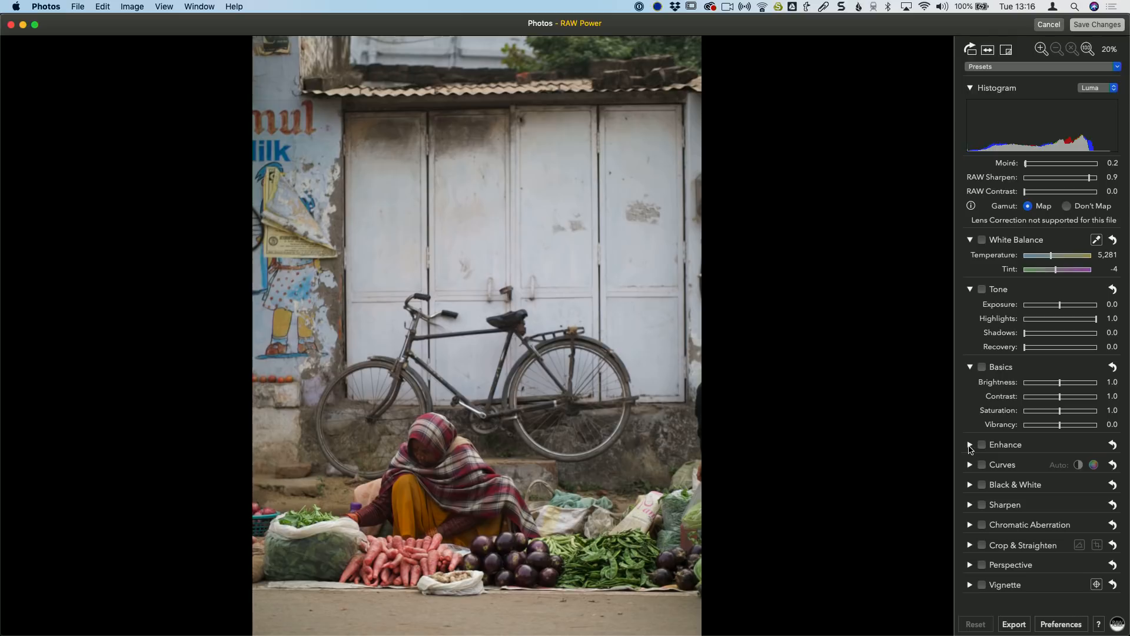
# Set the Enhance adjustment's Definition to 0.4 and Lighten to 0.23, leaving Deepen at 0.0.
pyautogui.click(969, 444)
pyautogui.scroll(-3, 1028, 453)
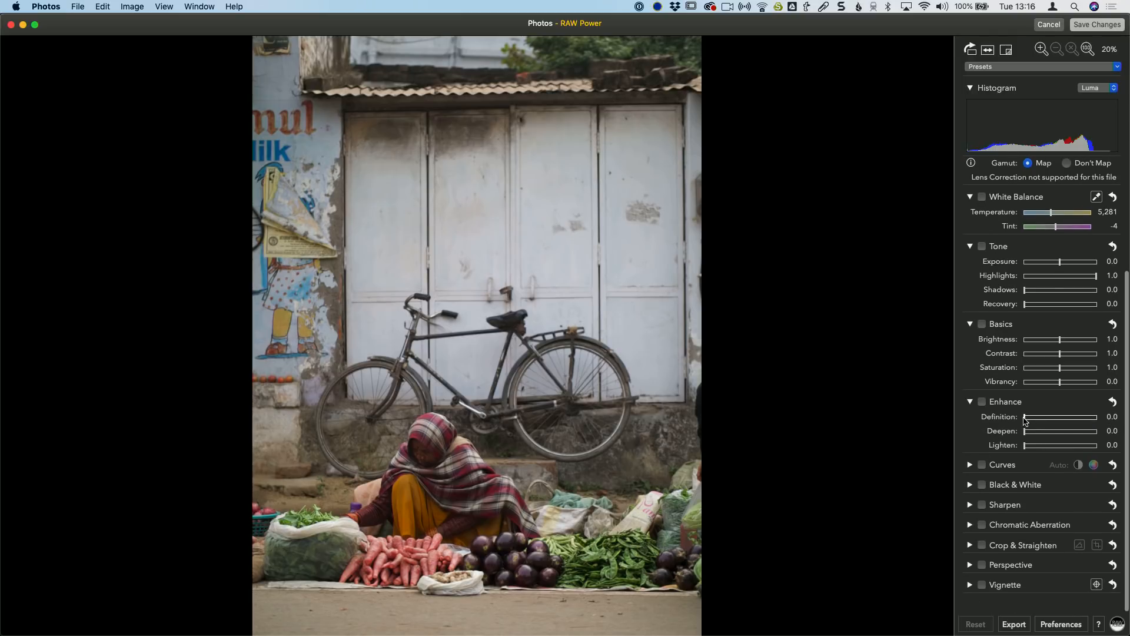
pyautogui.moveTo(1027, 420); pyautogui.dragTo(1054, 419)
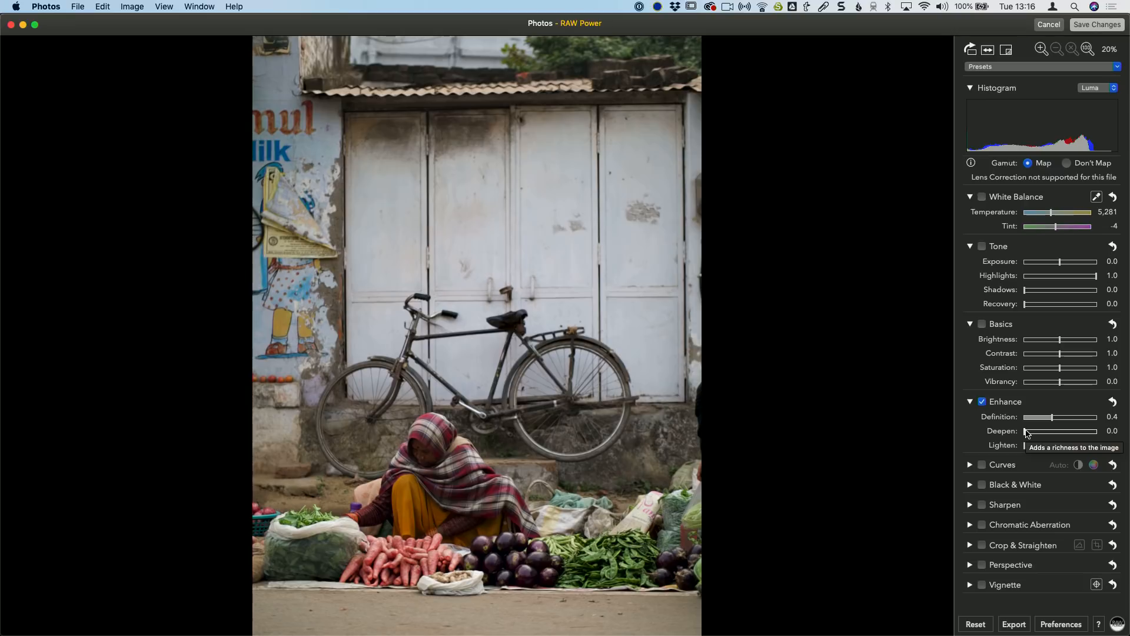
pyautogui.moveTo(1026, 433)
pyautogui.mouseDown()
pyautogui.moveTo(1079, 435)
pyautogui.moveTo(1025, 434)
pyautogui.mouseUp()
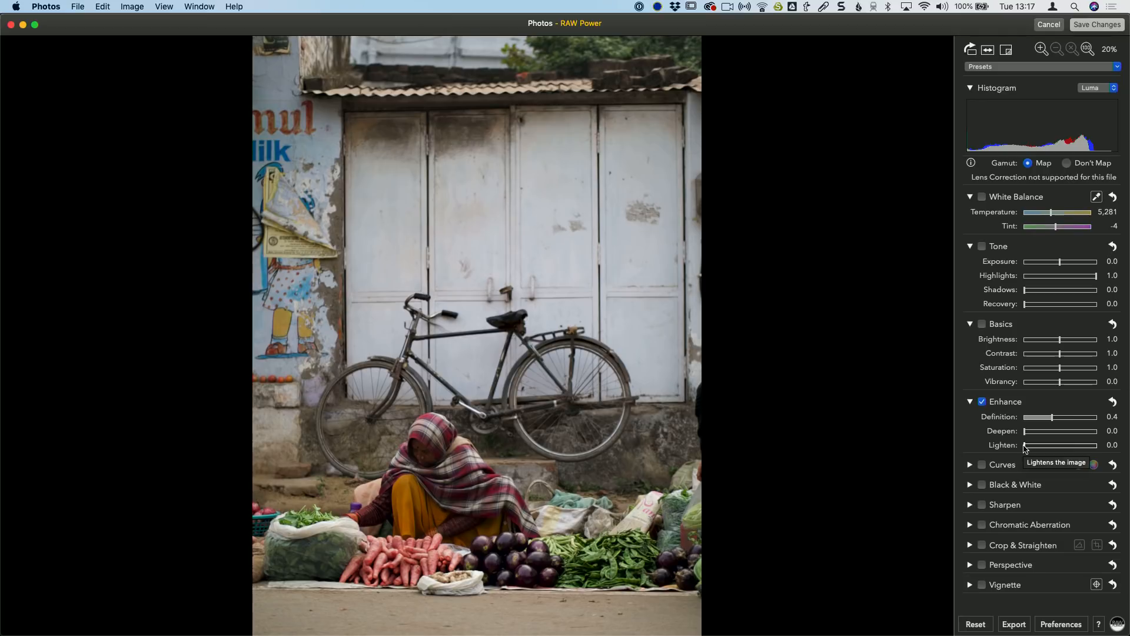
pyautogui.moveTo(1039, 449)
pyautogui.mouseDown()
pyautogui.moveTo(1081, 452)
pyautogui.moveTo(1042, 448)
pyautogui.mouseUp()
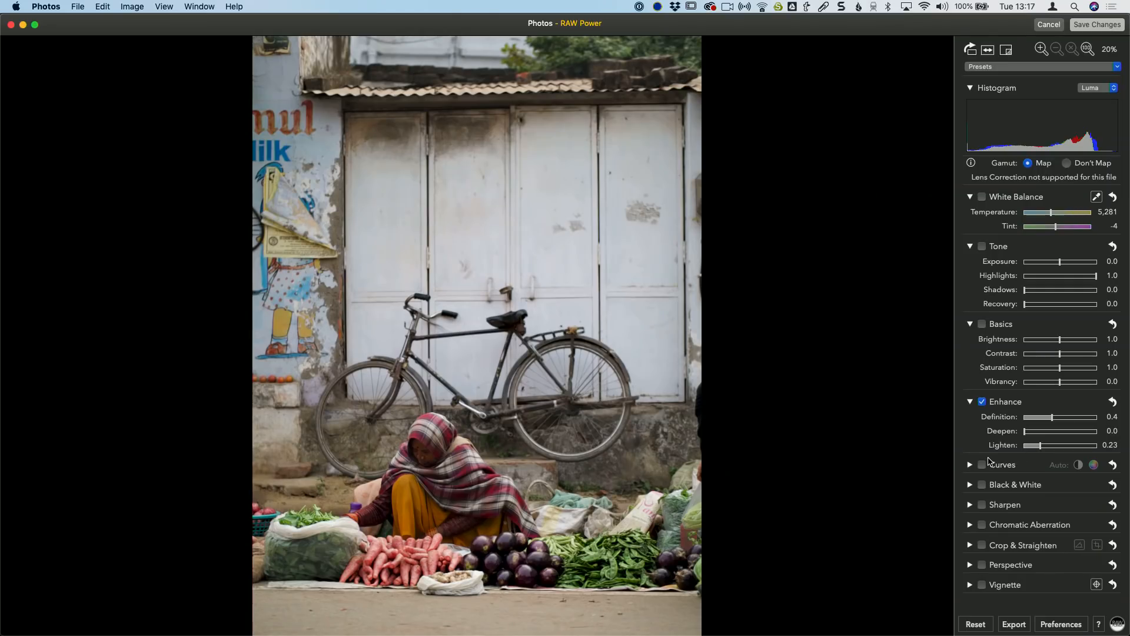
# Expand and enable the Curves adjustment for the street photo.
pyautogui.click(970, 465)
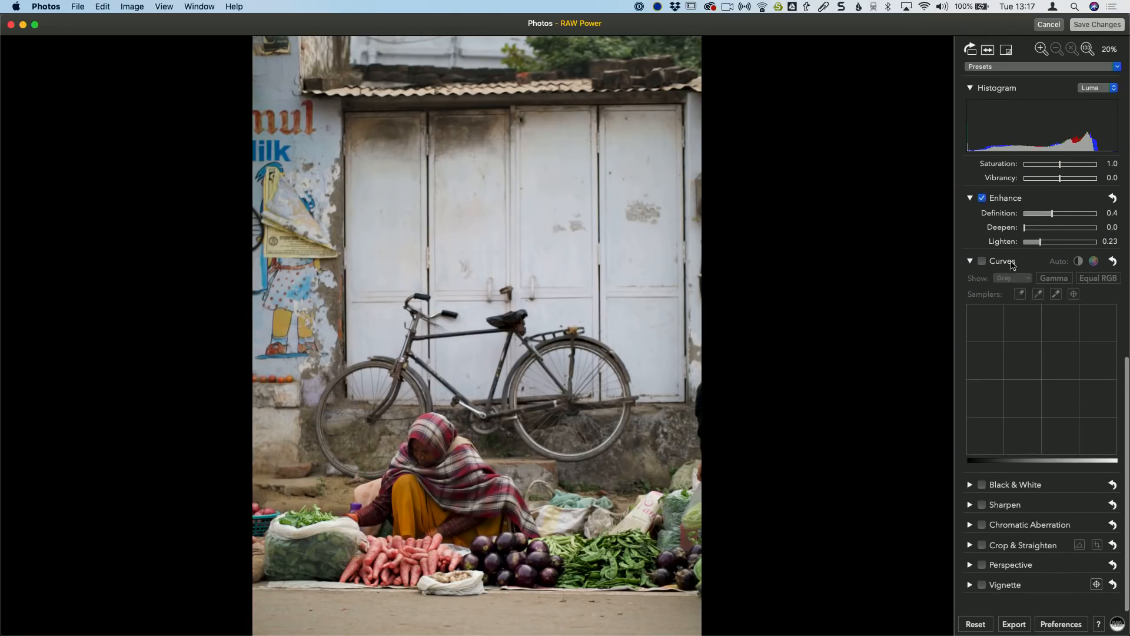
pyautogui.click(981, 261)
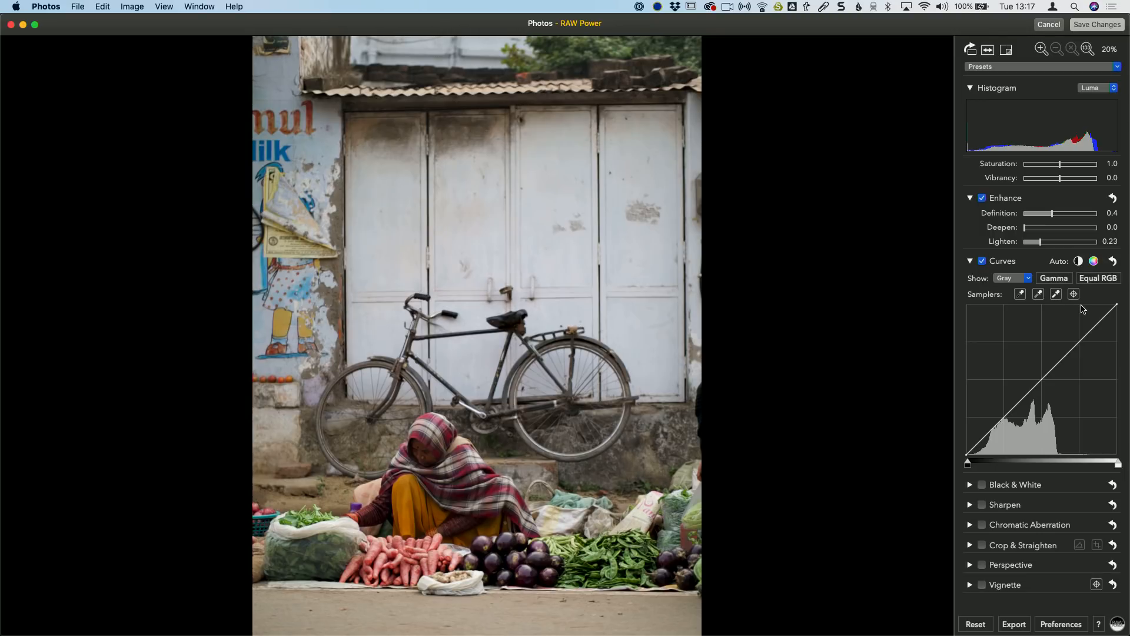
# Try the automatic contrast and automatic color curves, resetting Curves after each one.
pyautogui.click(1078, 262)
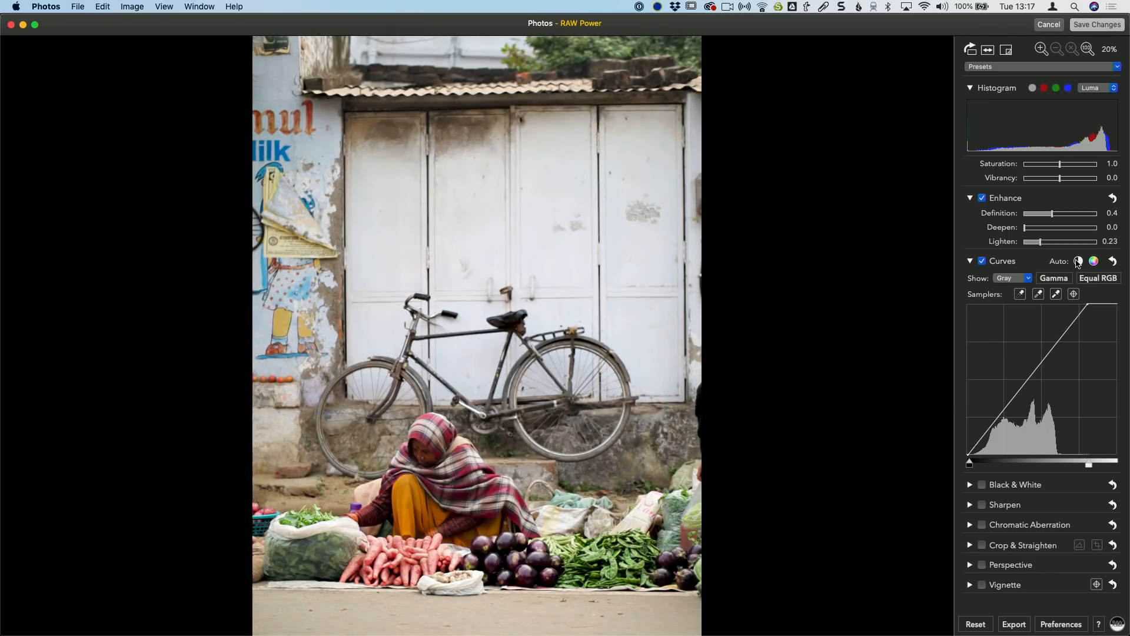
pyautogui.click(1112, 261)
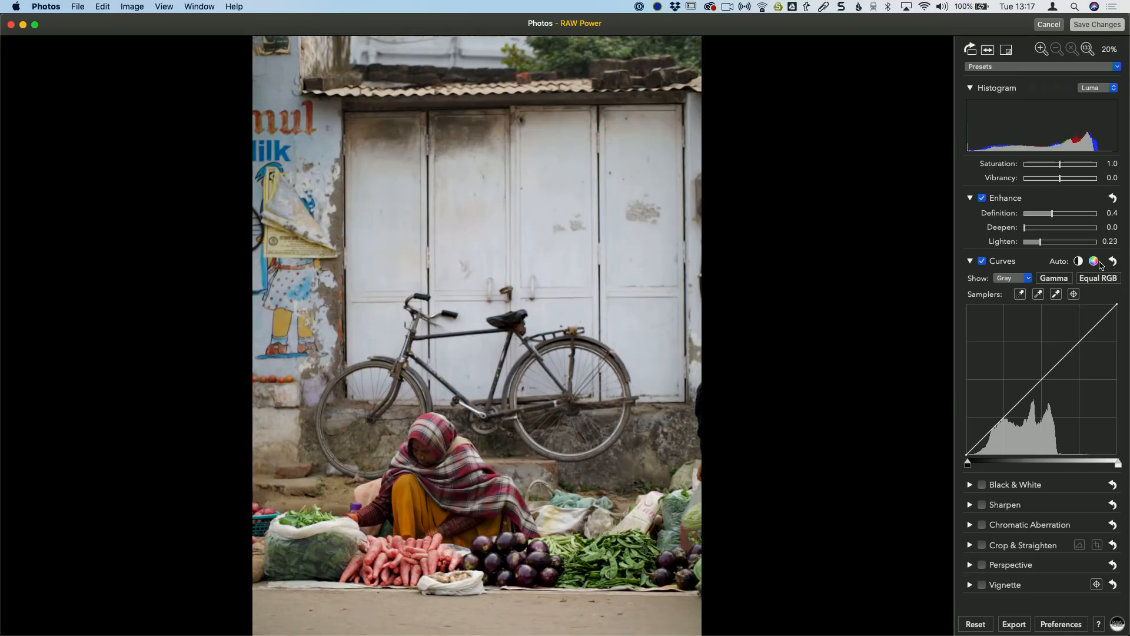
pyautogui.click(1093, 262)
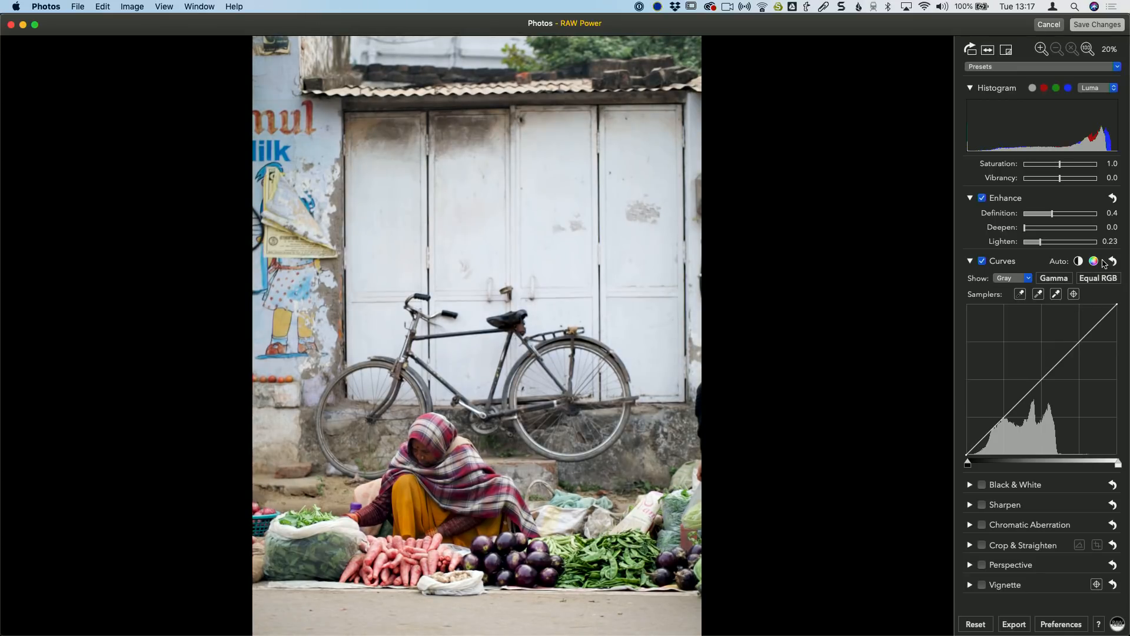
pyautogui.click(1112, 262)
# Check the curve channel choices, switch the Curves display to Linear and back to Gamma, and try the curve point sampler.
pyautogui.click(1015, 279)
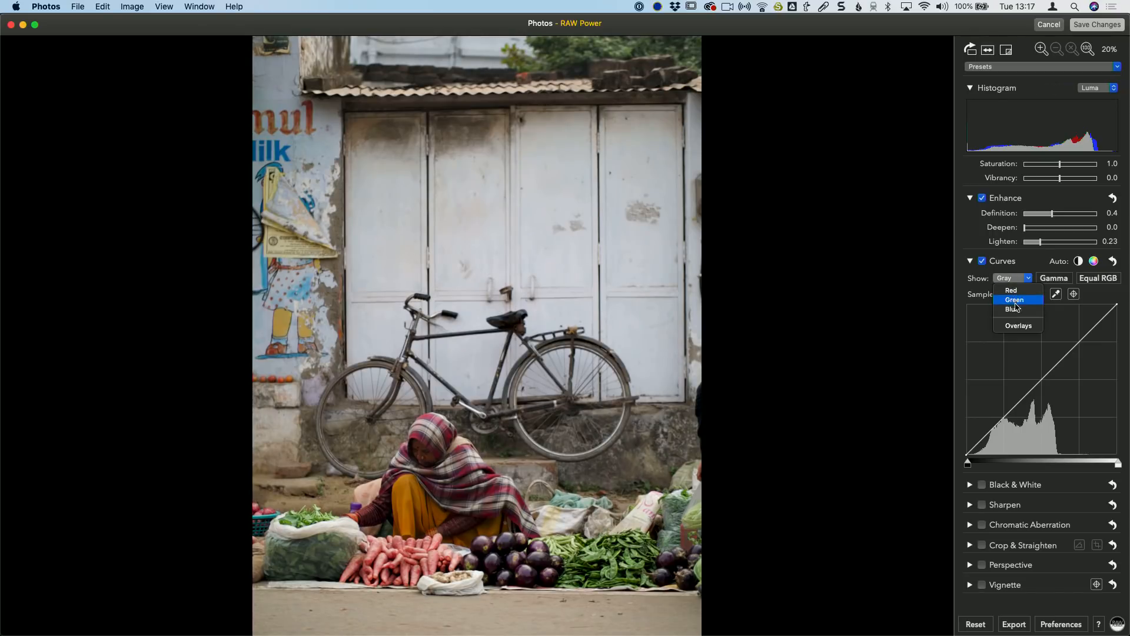
pyautogui.click(1093, 303)
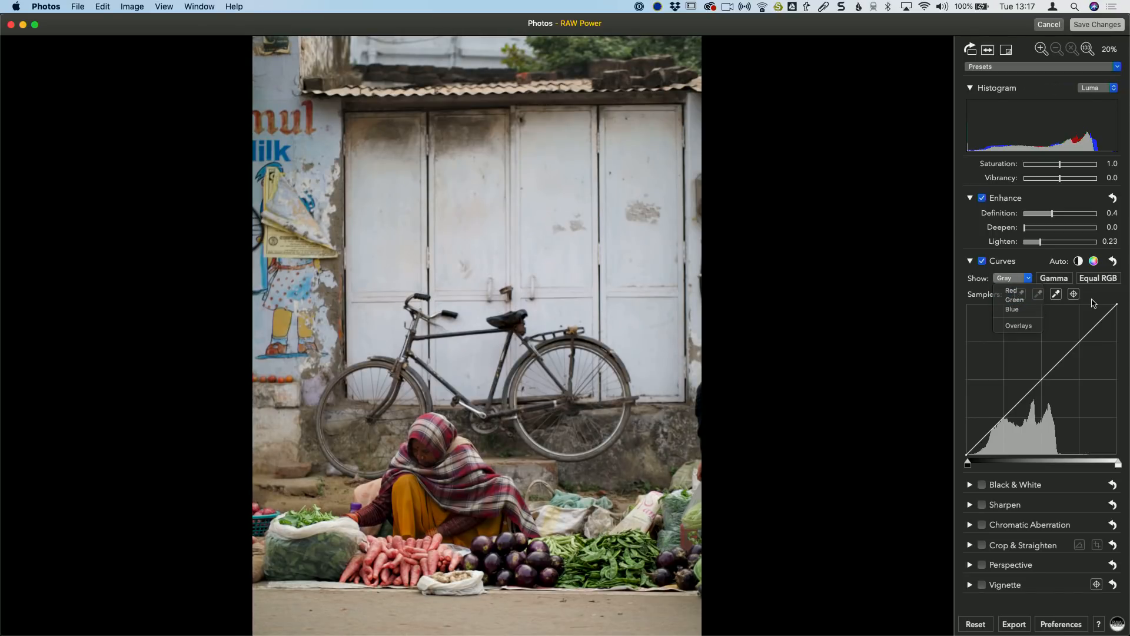
pyautogui.click(1065, 279)
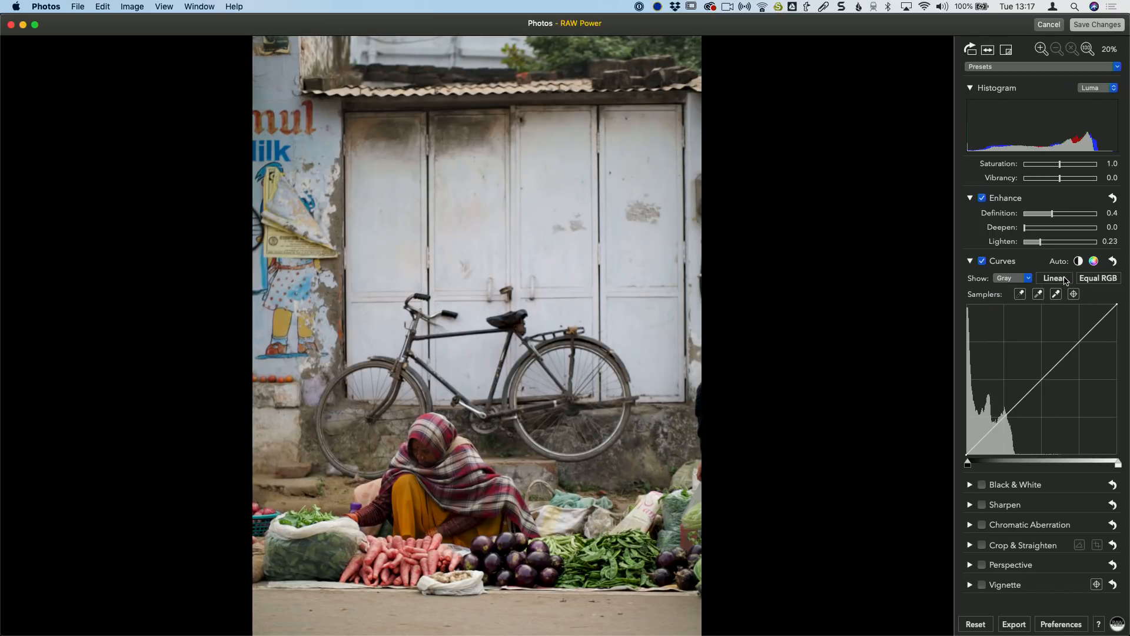
pyautogui.click(1066, 279)
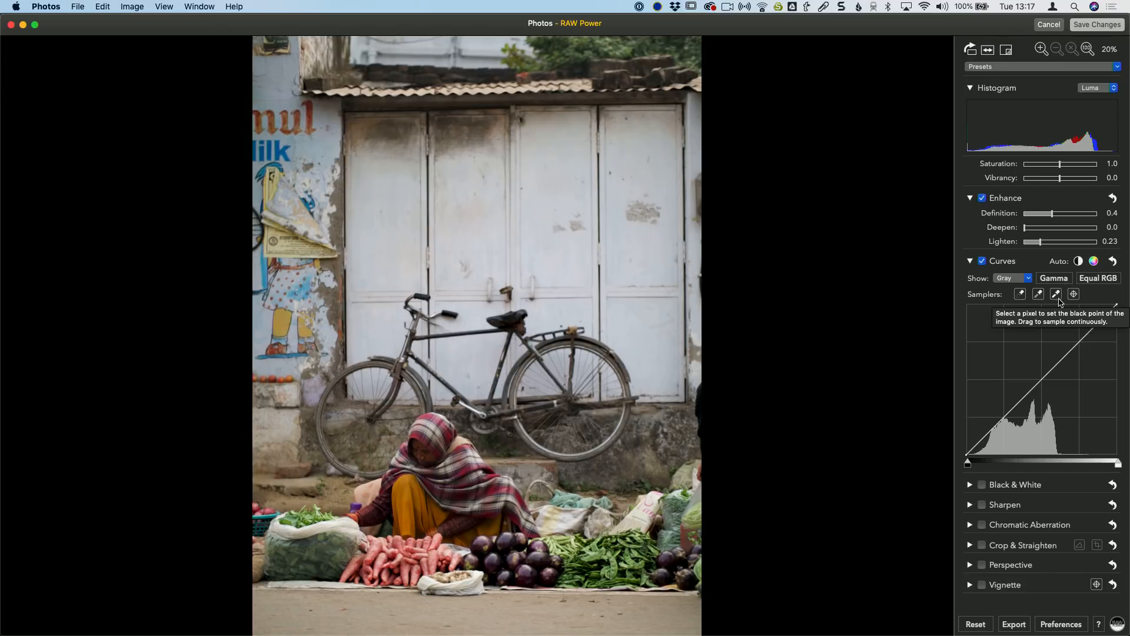
pyautogui.click(1075, 295)
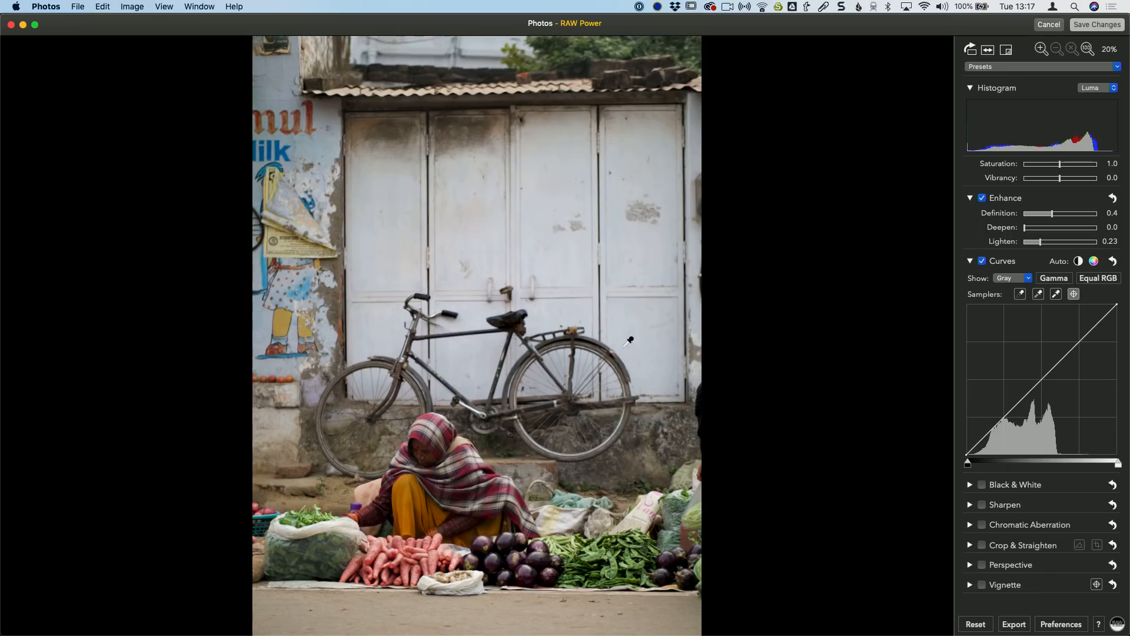
pyautogui.press('Escape')
# Collapse the Curves adjustment and expand Black & White to show its presets and channel controls.
pyautogui.click(970, 261)
pyautogui.click(970, 484)
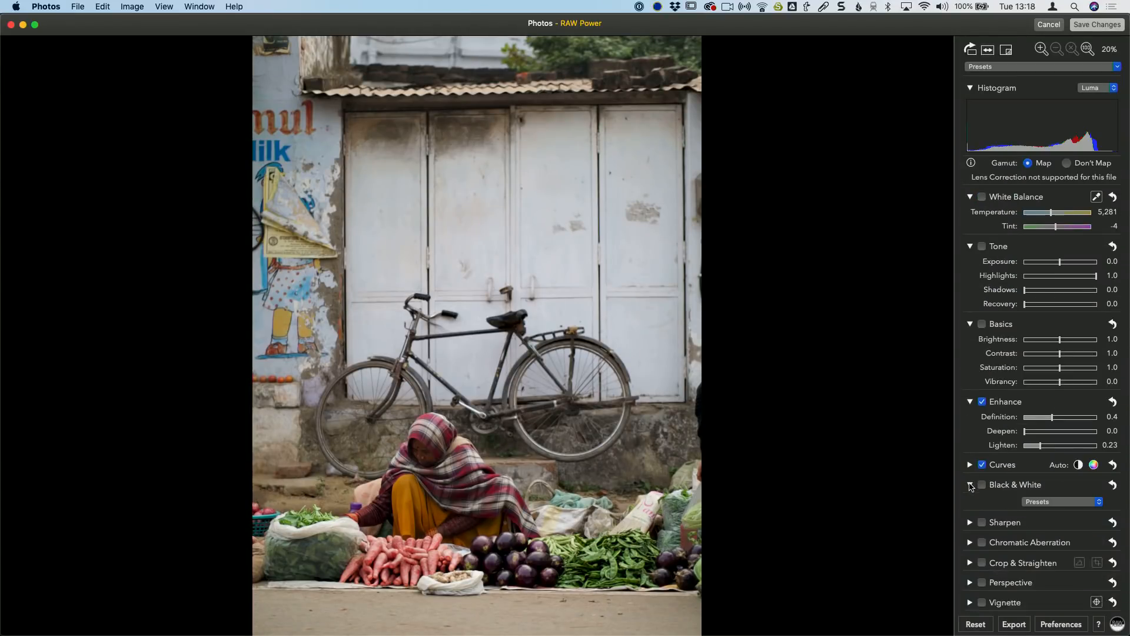
pyautogui.scroll(-2, 1046, 491)
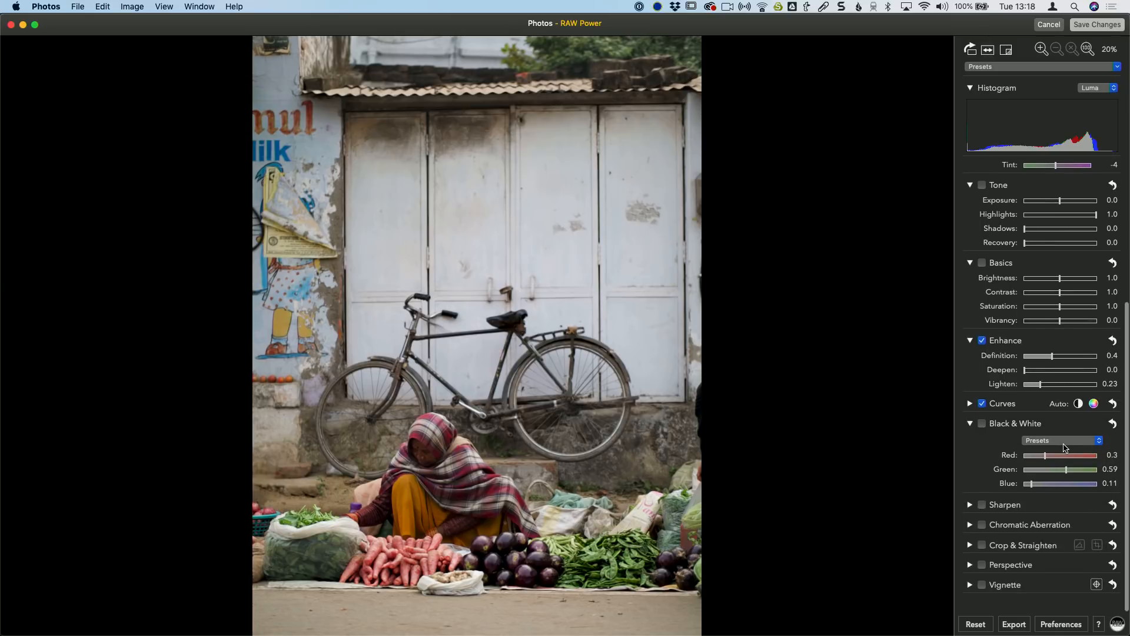
# Convert the photo to black and white with the Red Filter preset and lower its Red channel to 0.81.
pyautogui.click(1057, 442)
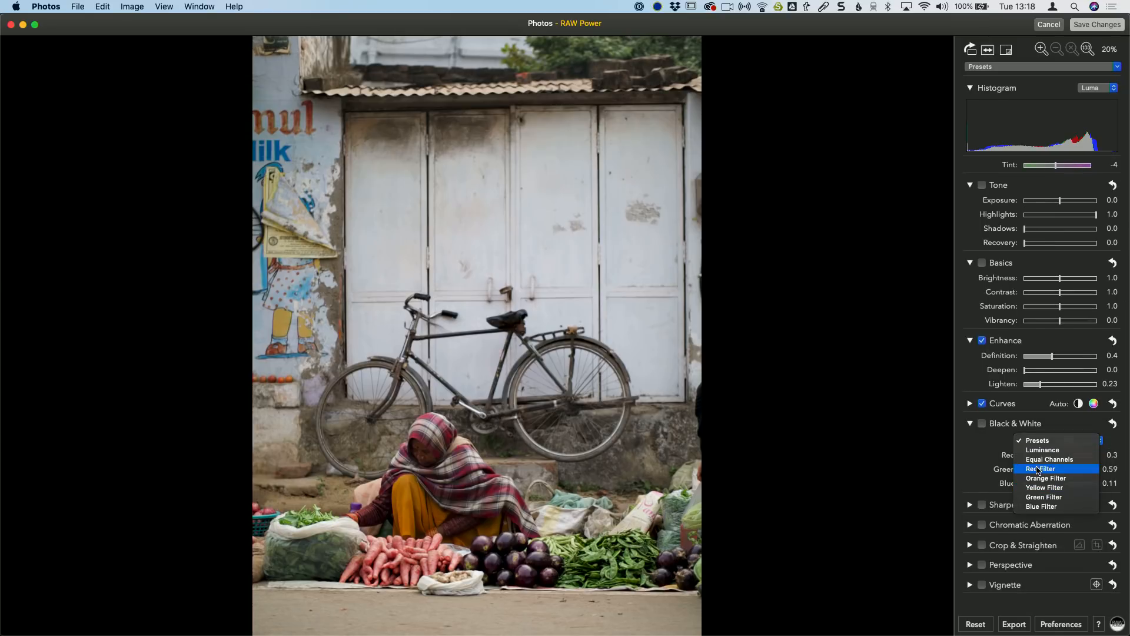
pyautogui.click(1041, 465)
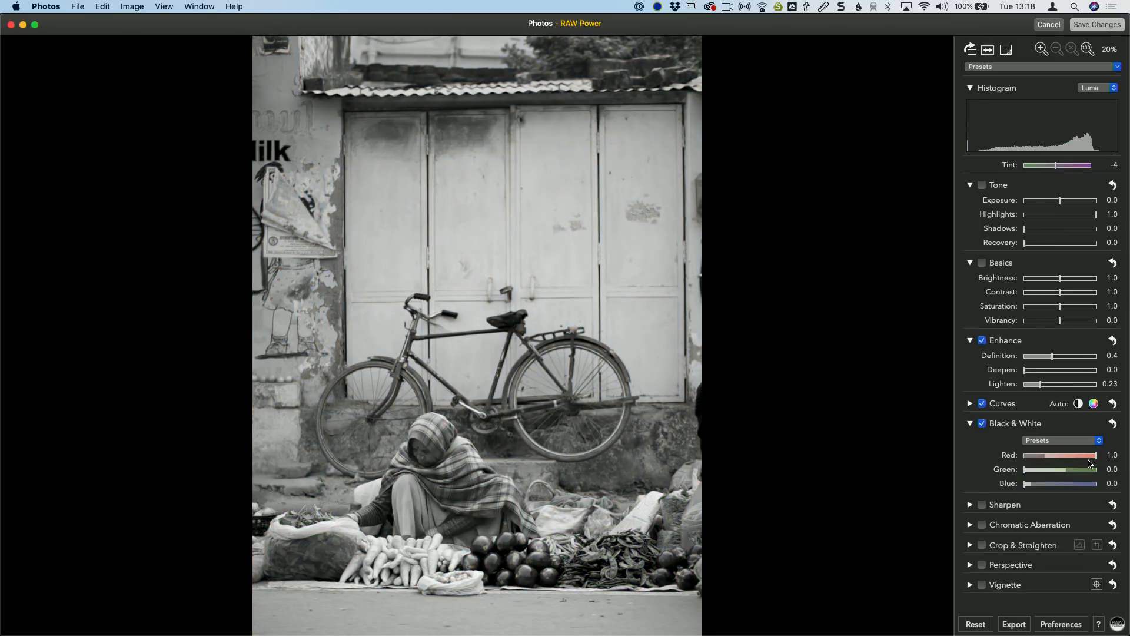
pyautogui.moveTo(1096, 456); pyautogui.dragTo(1020, 469)
pyautogui.moveTo(1095, 456)
pyautogui.mouseDown()
pyautogui.moveTo(1045, 461)
pyautogui.moveTo(1085, 461)
pyautogui.mouseUp()
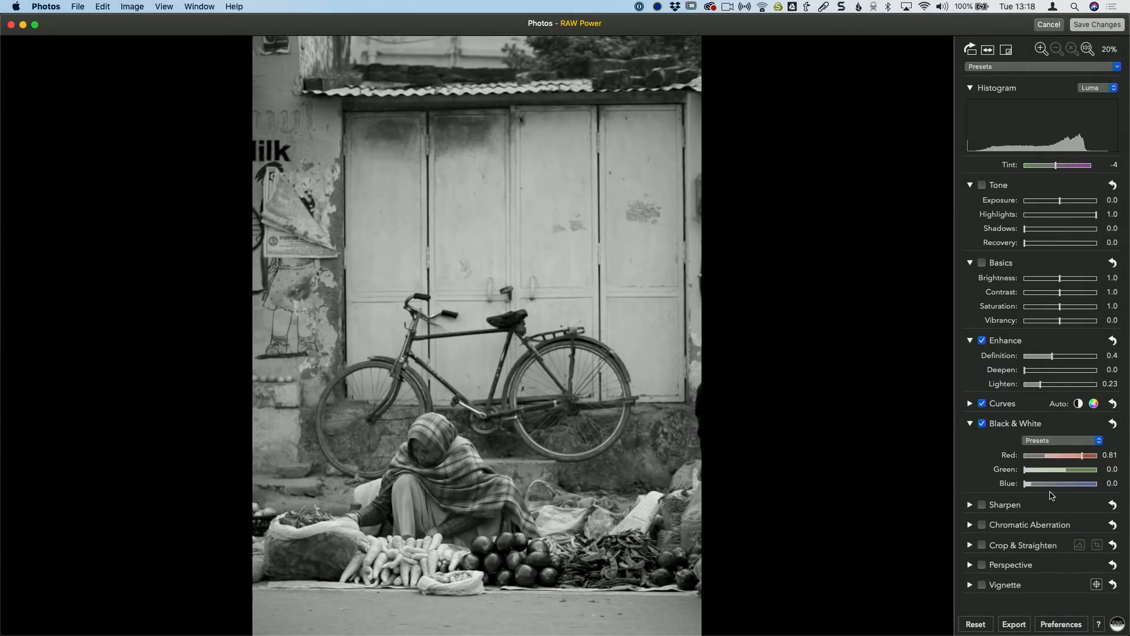
# Sharpen the photo by 0.27, comparing weaker and stronger amounts at 100% zoom.
pyautogui.click(971, 505)
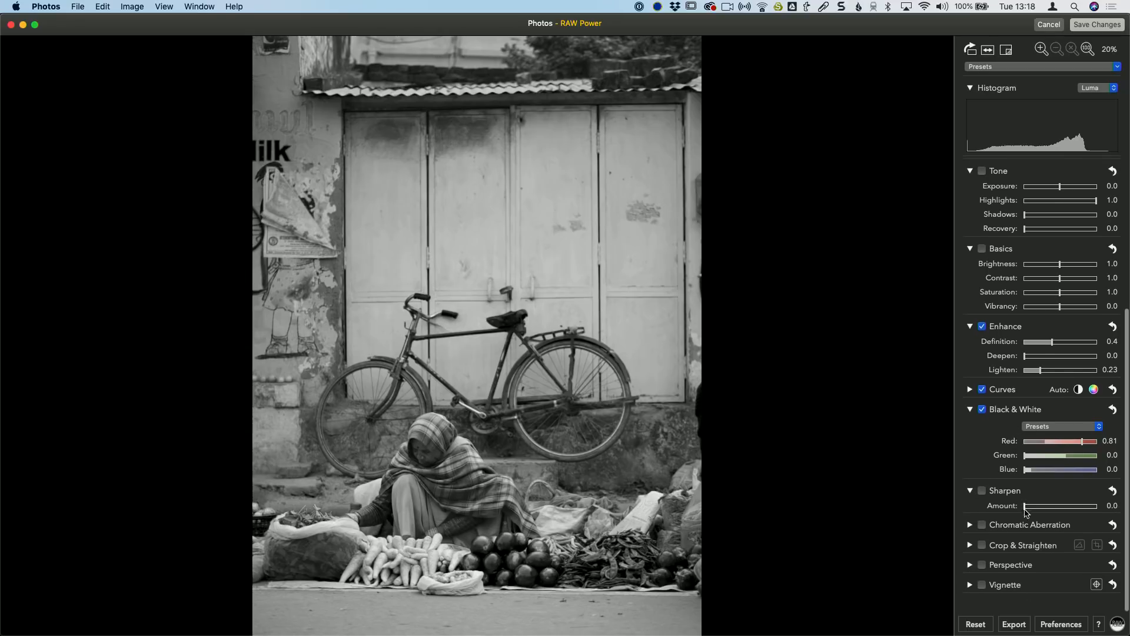
pyautogui.moveTo(1034, 509)
pyautogui.mouseDown()
pyautogui.moveTo(1087, 511)
pyautogui.moveTo(1045, 510)
pyautogui.mouseUp()
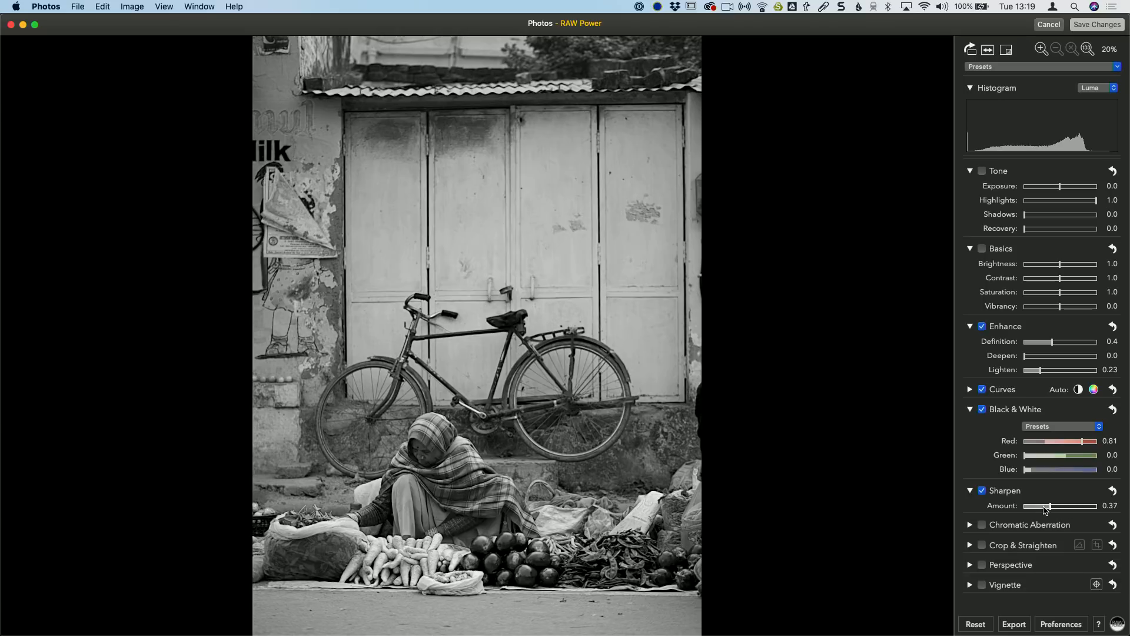
pyautogui.click(1087, 50)
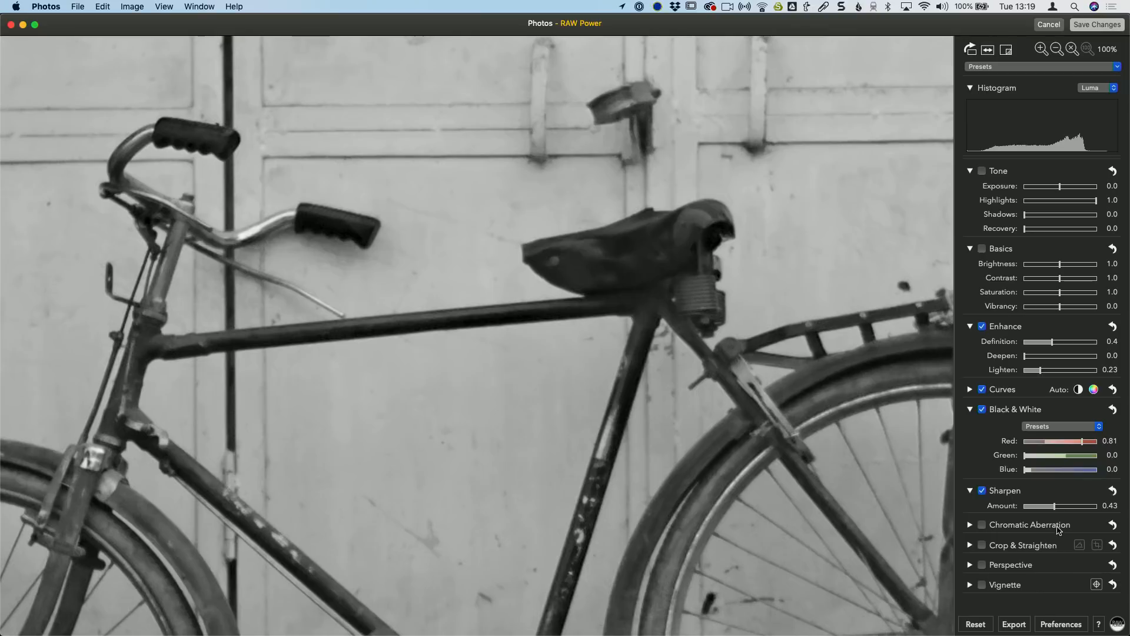
pyautogui.moveTo(1054, 506); pyautogui.dragTo(1118, 514)
pyautogui.moveTo(1042, 509); pyautogui.dragTo(1041, 508)
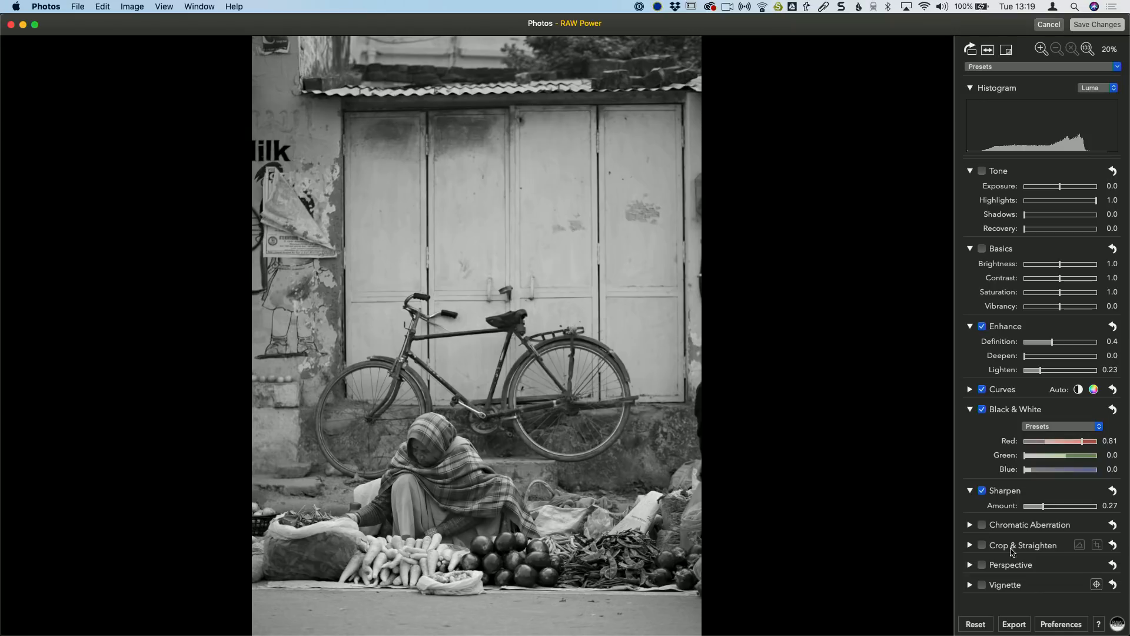
# Expand the Chromatic Aberration and Crop & Straighten controls, and reset all adjustments on the photo.
pyautogui.click(970, 525)
pyautogui.scroll(-2, 1021, 537)
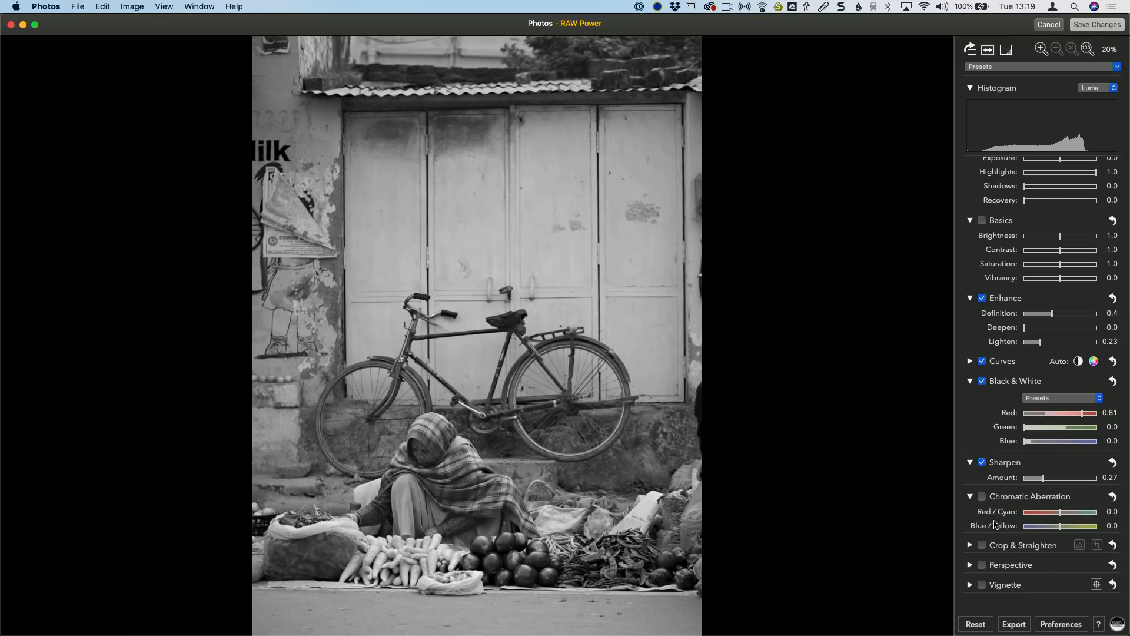
pyautogui.click(970, 546)
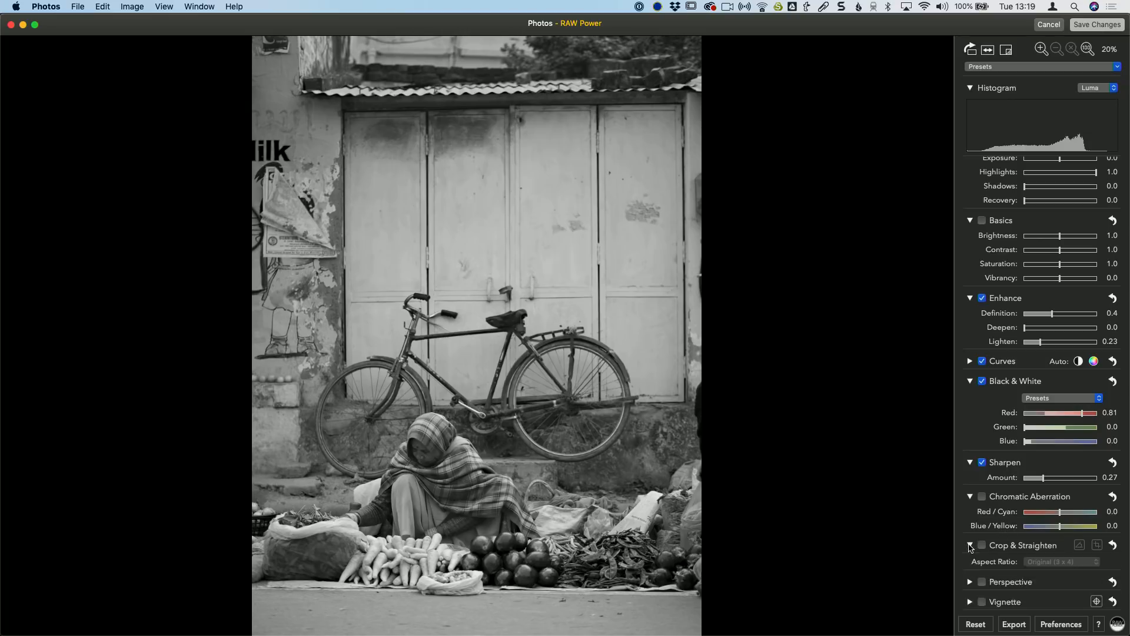
pyautogui.scroll(-3, 999, 469)
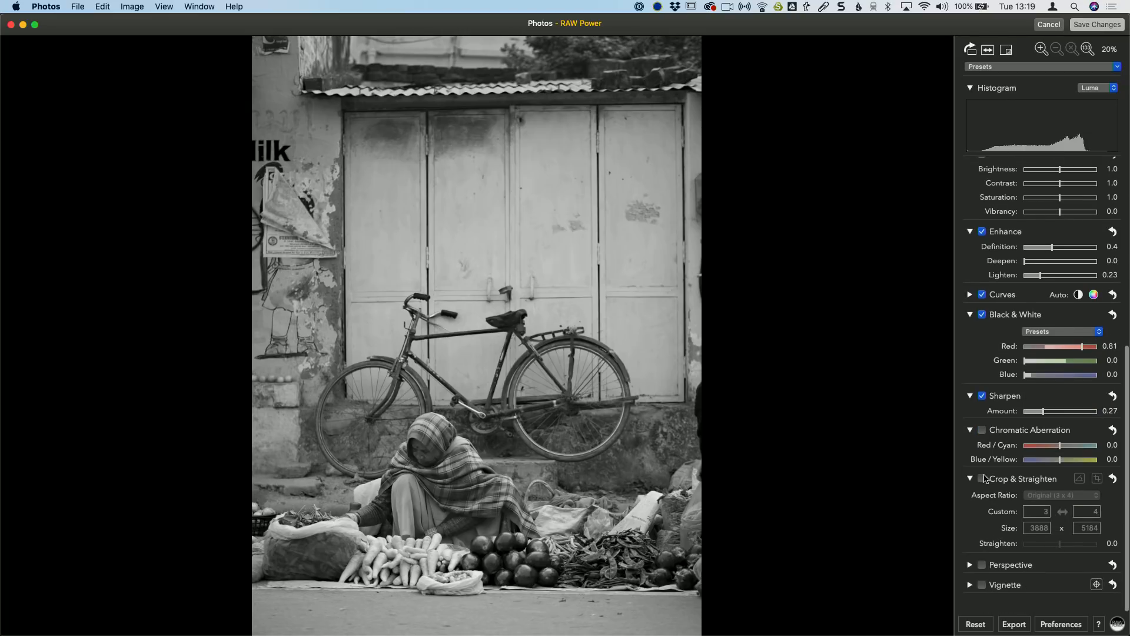
pyautogui.click(980, 623)
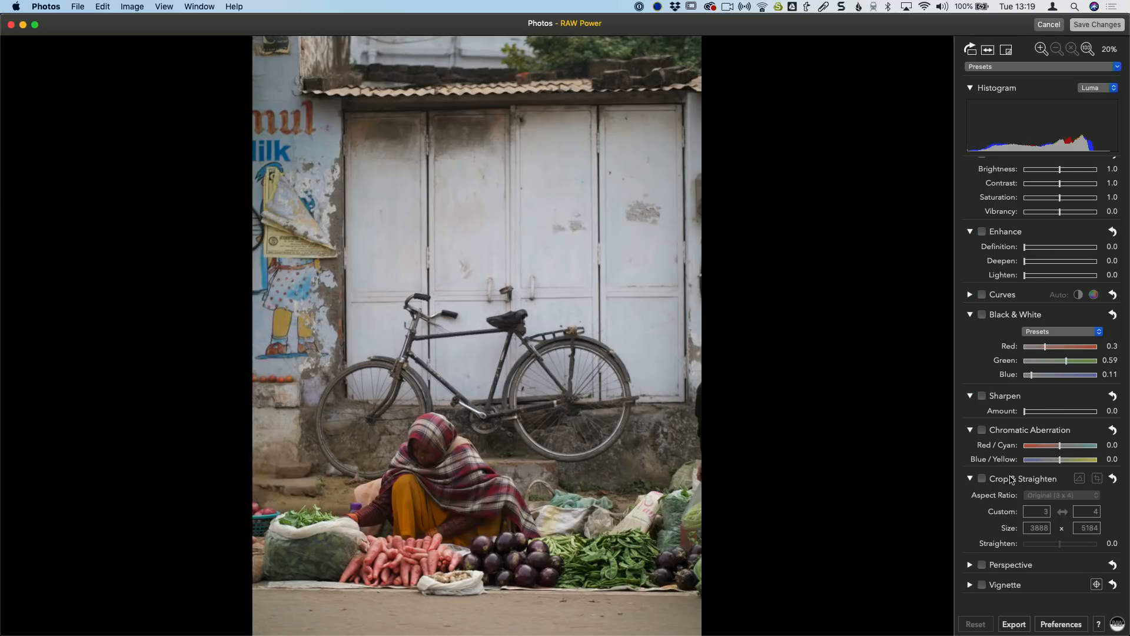
# Enable Crop & Straighten, try the 9 x 16 aspect ratio flipped to 16 x 9, and reset the crop.
pyautogui.click(982, 478)
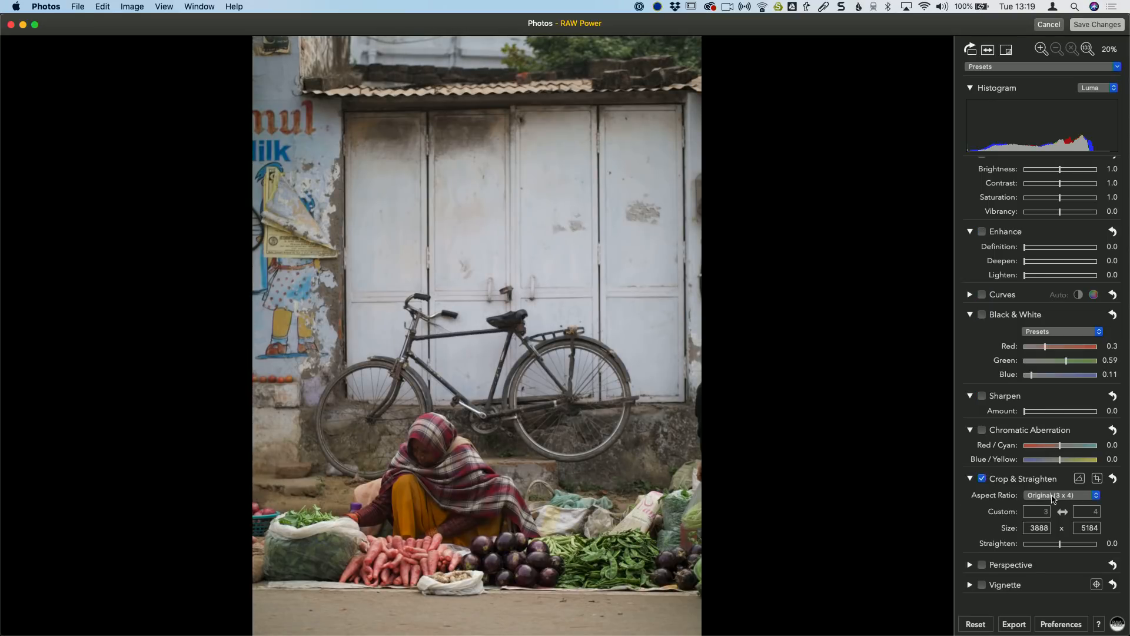
pyautogui.click(1083, 496)
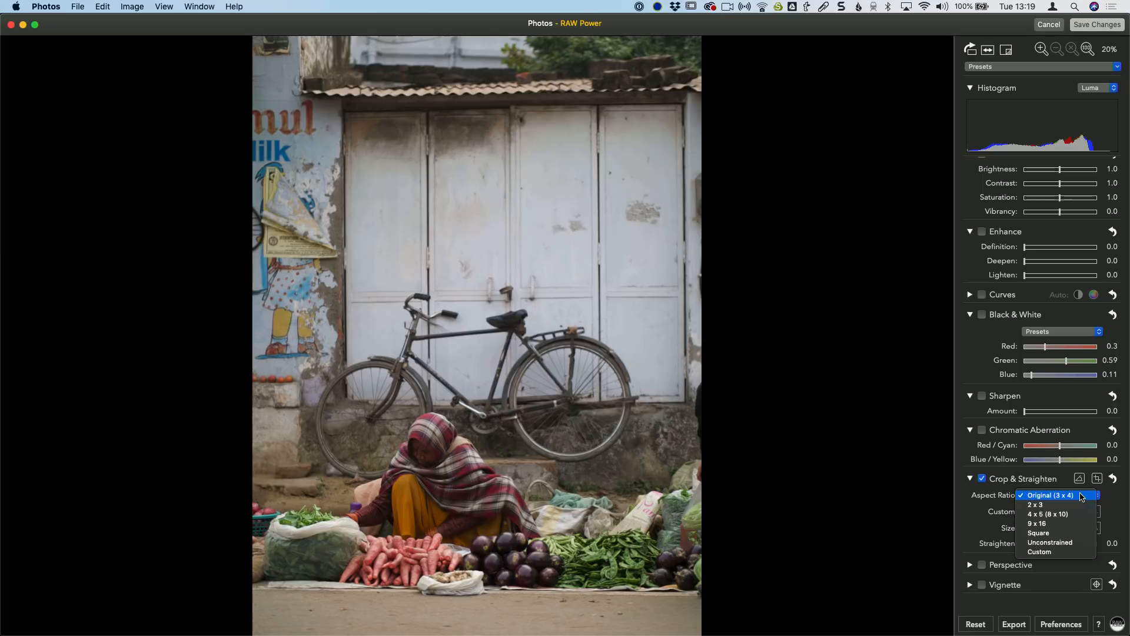
pyautogui.click(1066, 524)
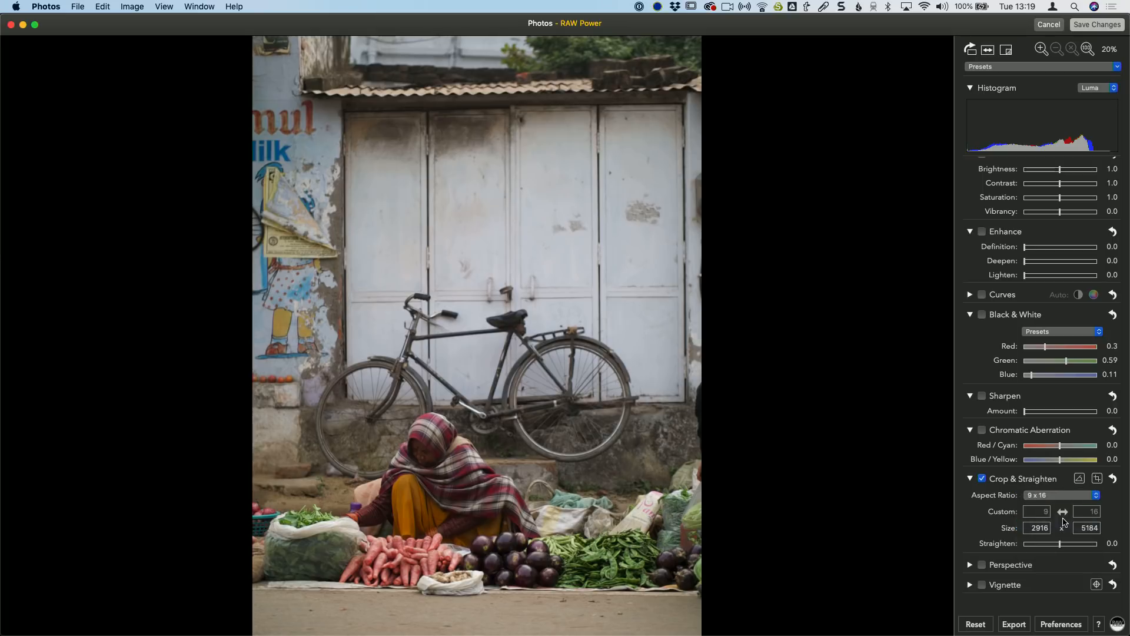
pyautogui.click(1063, 512)
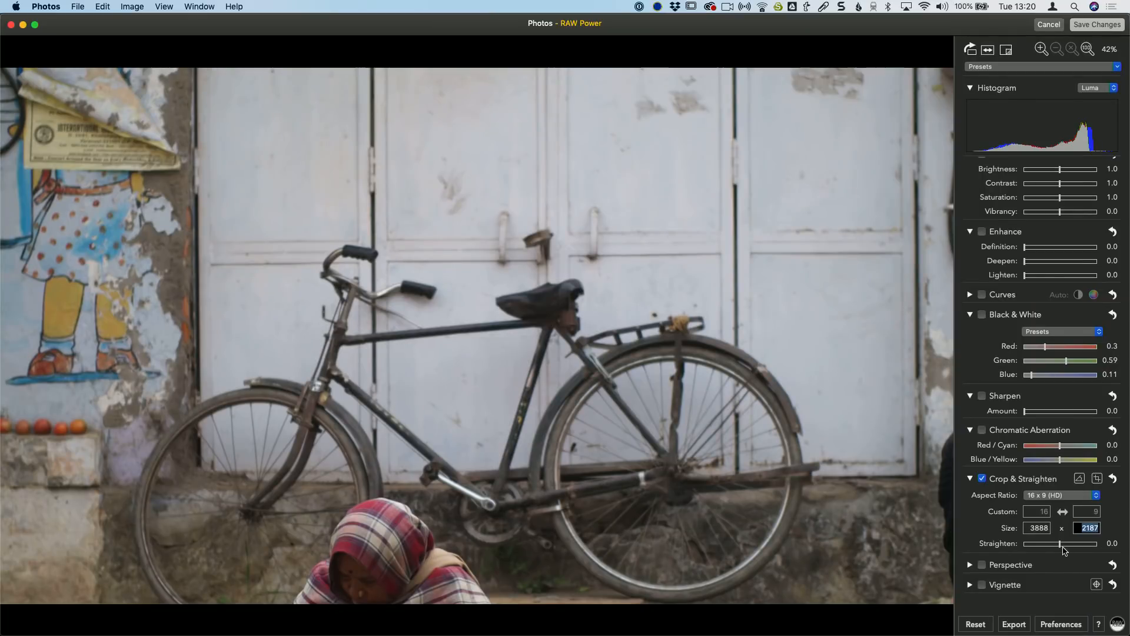
pyautogui.click(1113, 480)
# Try drawing a vertical straightening line along the left edge of the white doors, and cancel the Straighten tool.
pyautogui.click(1080, 479)
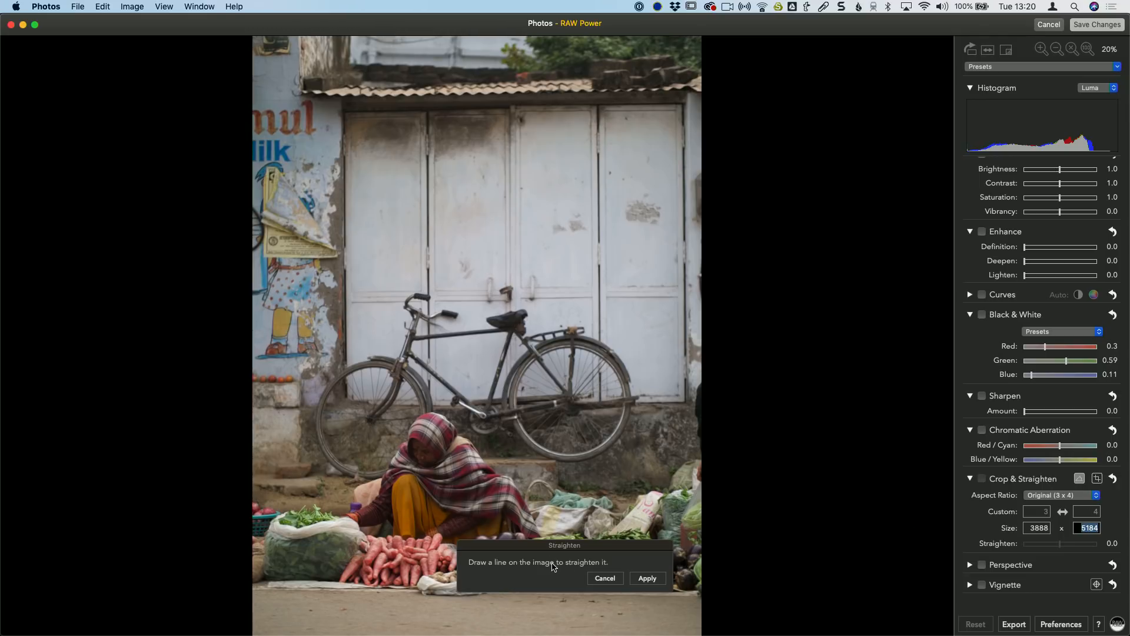
pyautogui.moveTo(541, 547); pyautogui.dragTo(524, 554)
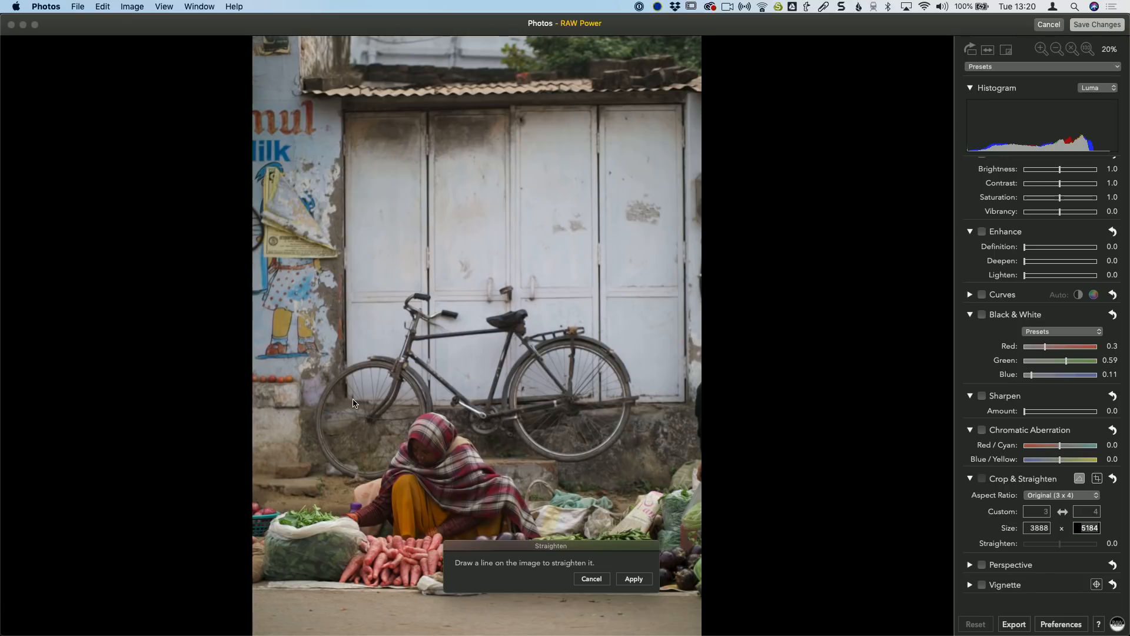
pyautogui.moveTo(346, 118)
pyautogui.mouseDown()
pyautogui.moveTo(346, 406)
pyautogui.moveTo(393, 446)
pyautogui.moveTo(316, 453)
pyautogui.moveTo(346, 422)
pyautogui.mouseUp()
pyautogui.press('Return')
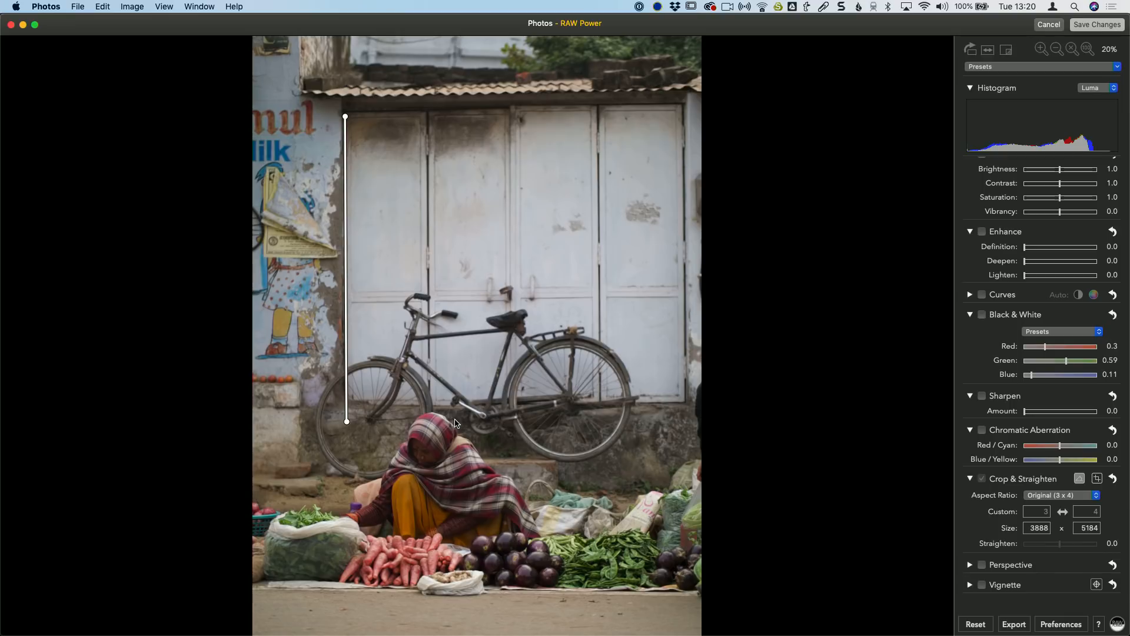
pyautogui.click(1080, 479)
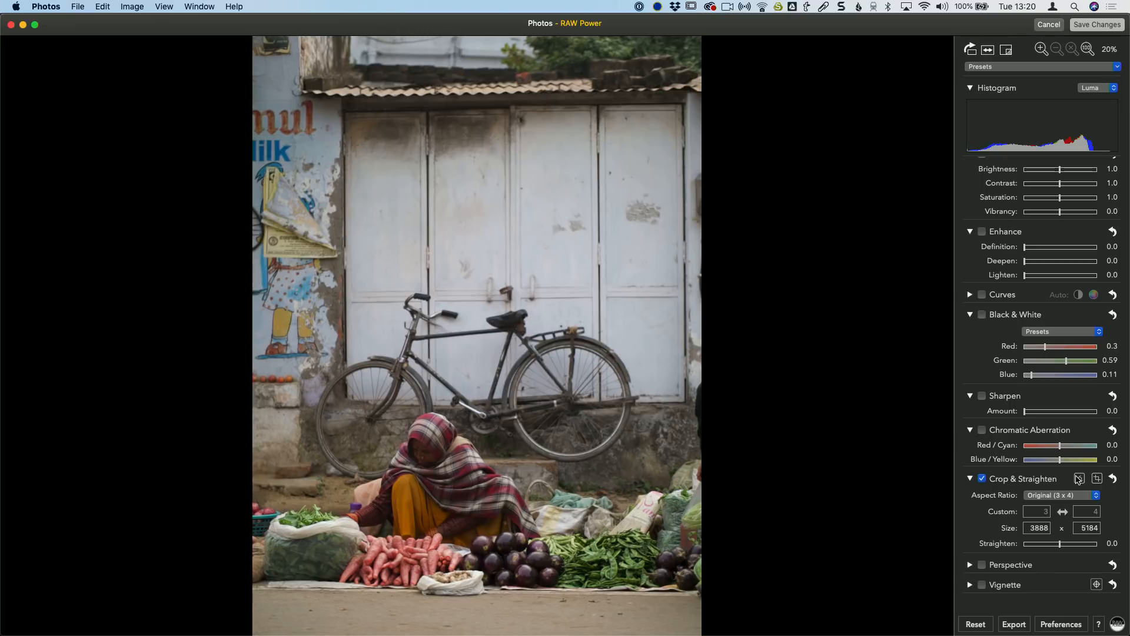
pyautogui.click(1080, 479)
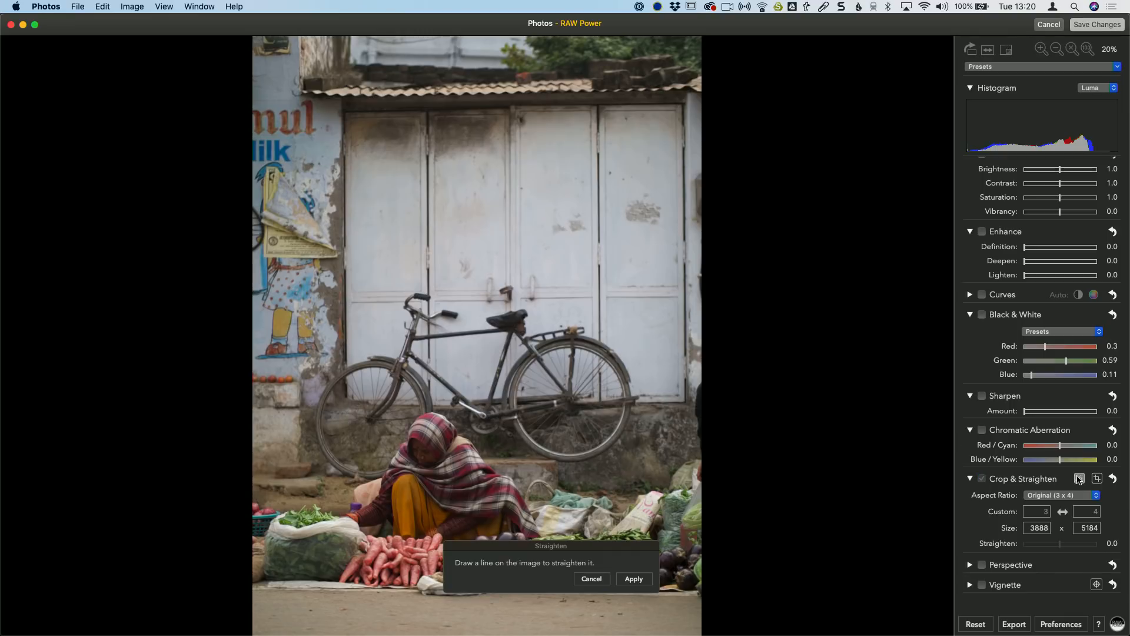
pyautogui.click(591, 579)
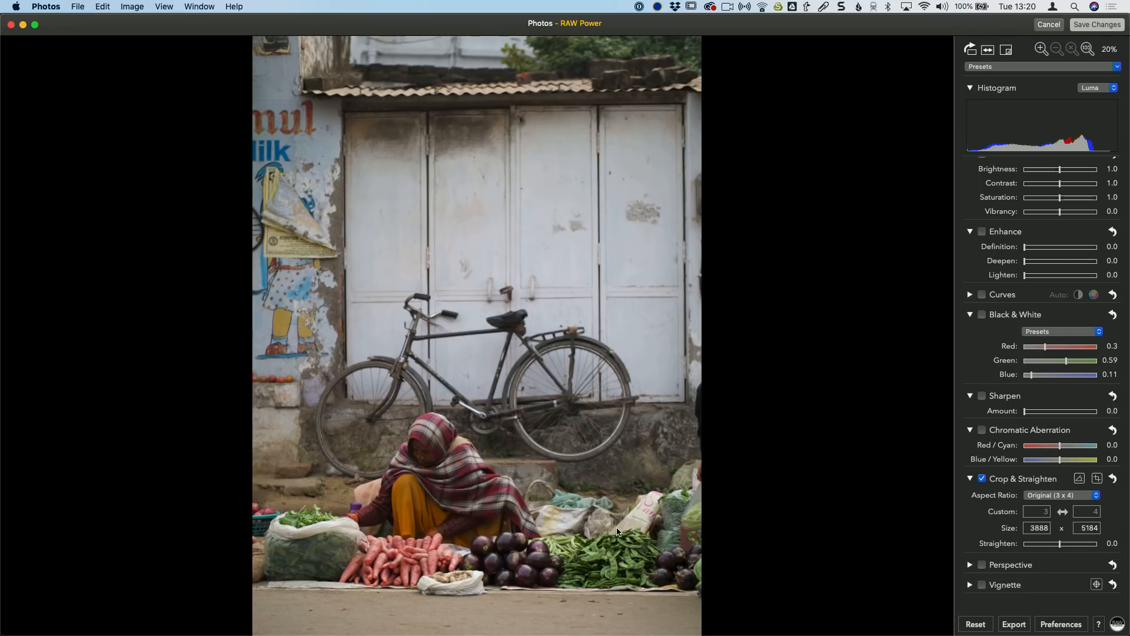
# Straighten the photo by about -0.6 with a line down the left door edge, and reset Crop & Straighten.
pyautogui.click(1079, 479)
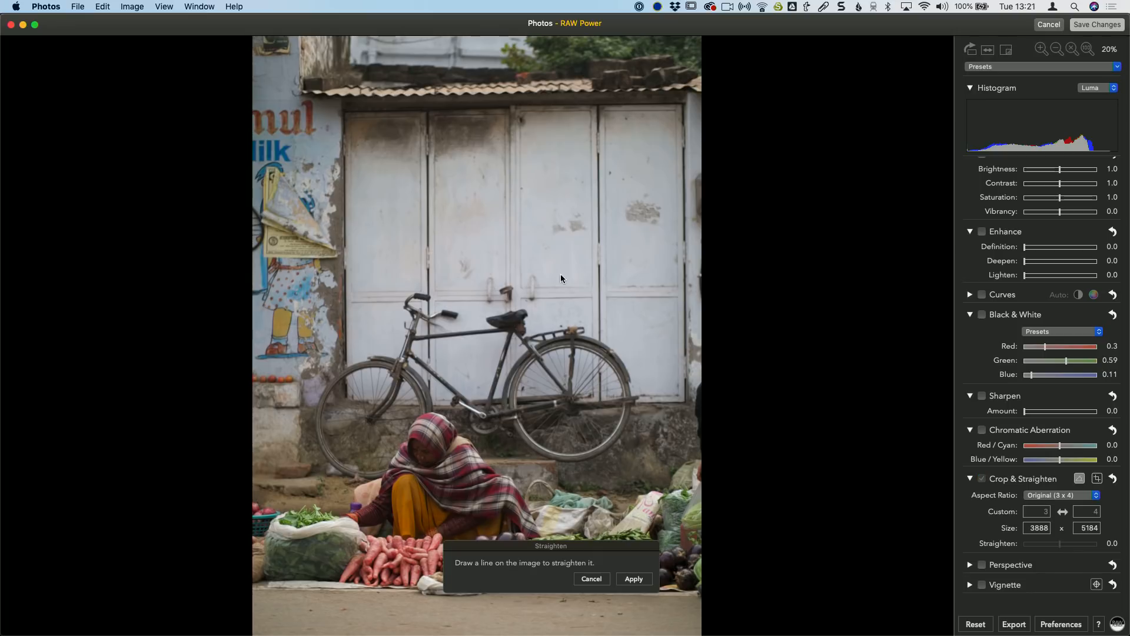
pyautogui.moveTo(344, 116); pyautogui.dragTo(348, 405)
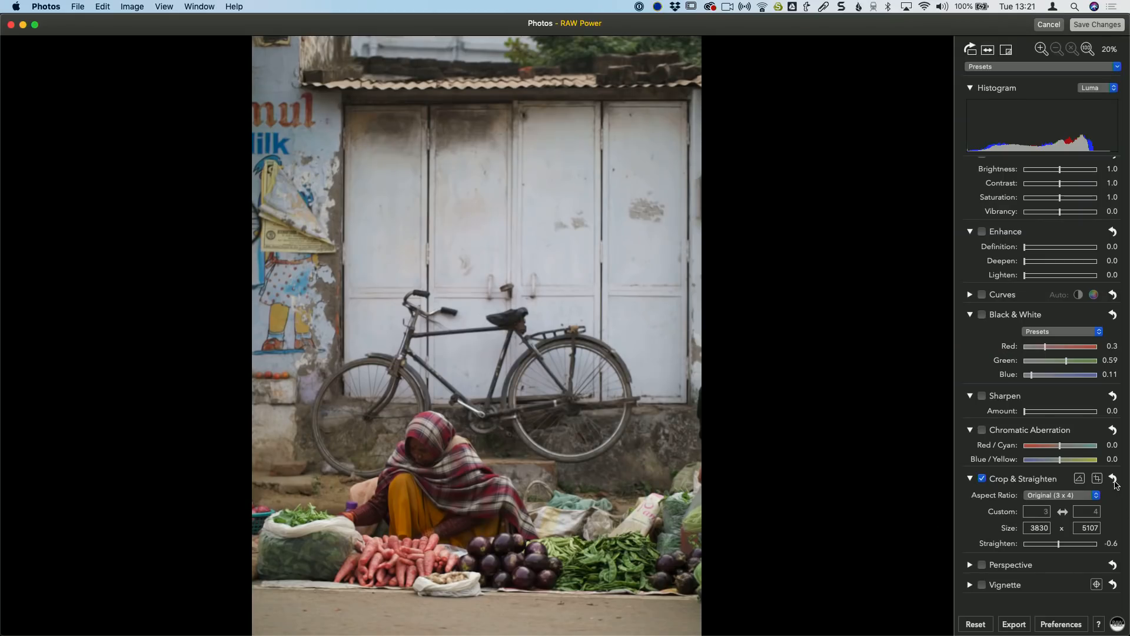
pyautogui.click(1113, 478)
# Straighten the photo by about -0.5 using a horizontal line along the bottom edge of the doors.
pyautogui.click(1081, 478)
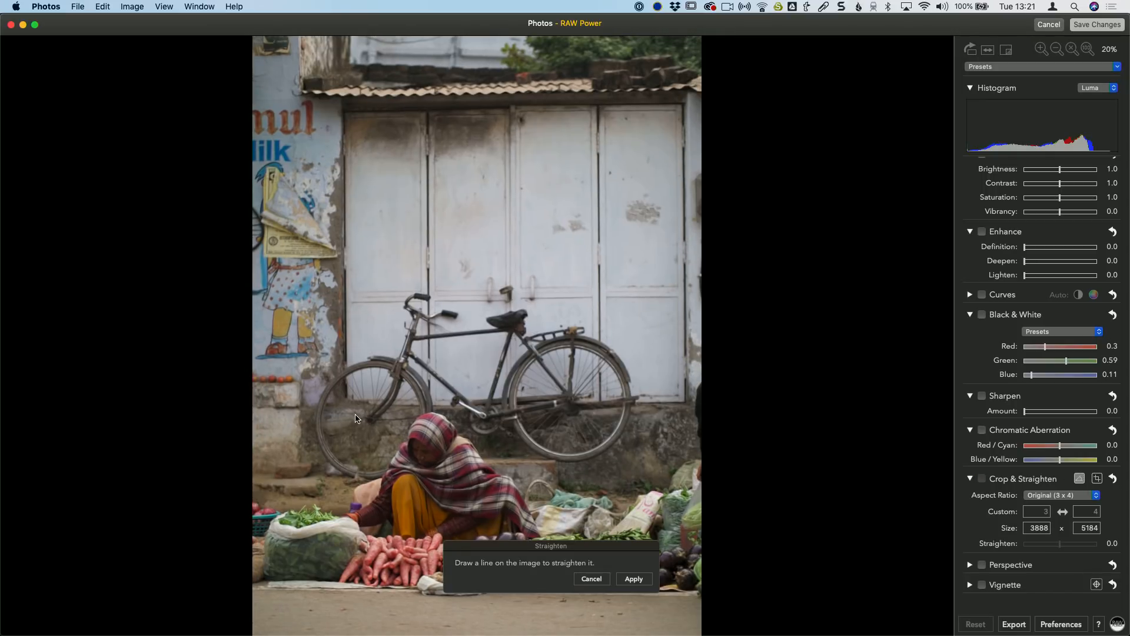
pyautogui.moveTo(347, 403); pyautogui.dragTo(694, 404)
pyautogui.moveTo(345, 401); pyautogui.dragTo(695, 400)
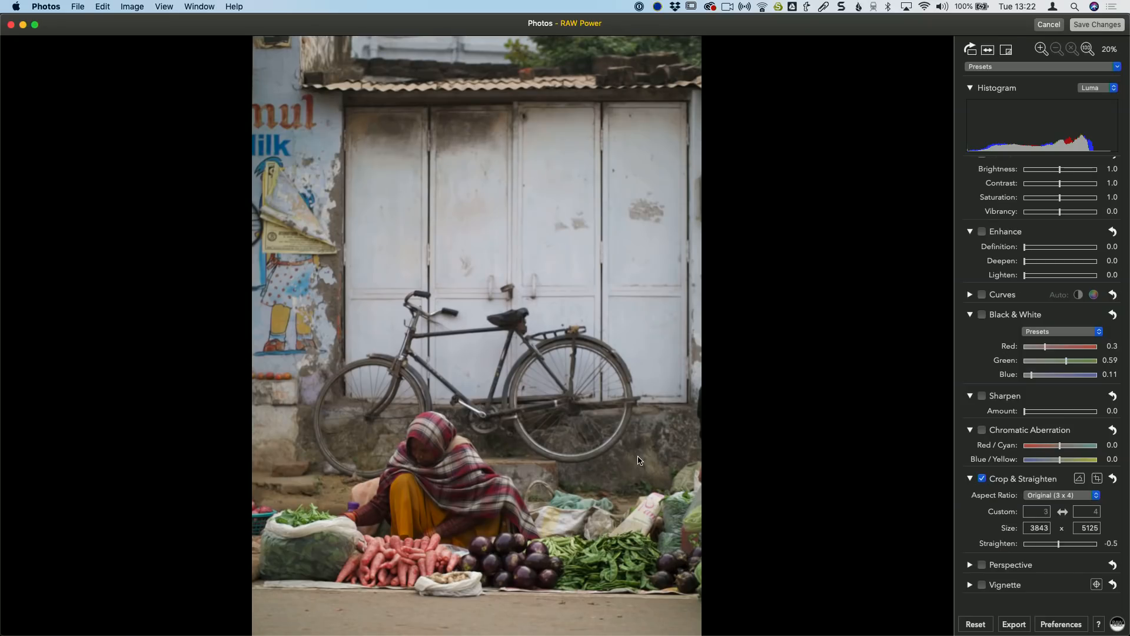
# Try Perspective with Scale Factor 2.0, Vertical 2.4 and Horizontal -12.6, and reset the Perspective adjustment.
pyautogui.click(970, 565)
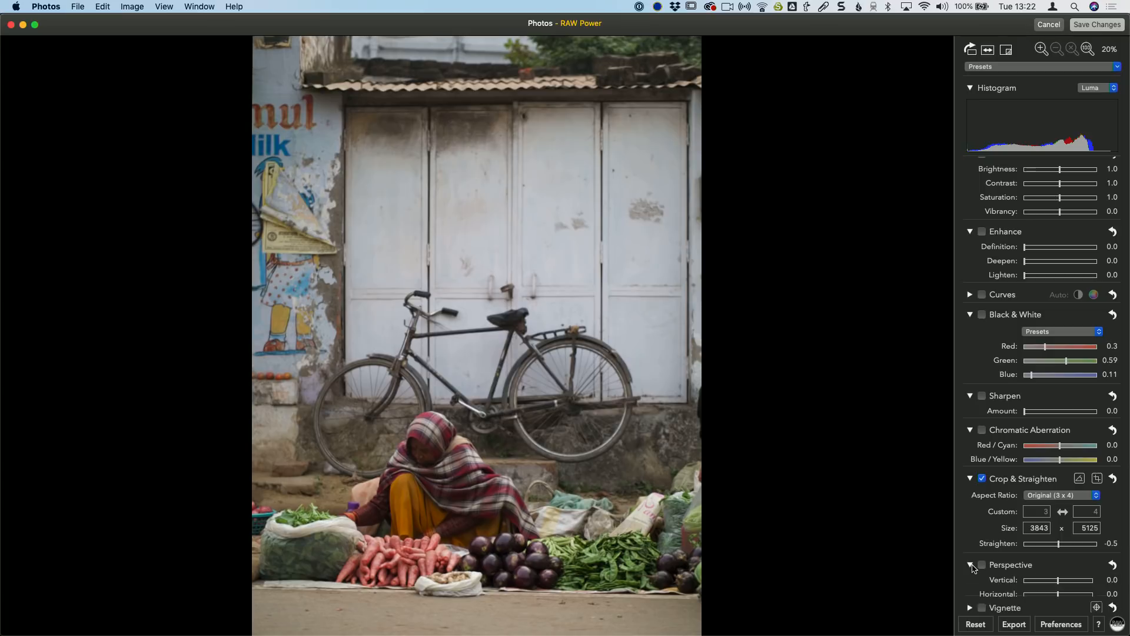
pyautogui.scroll(-2, 1001, 518)
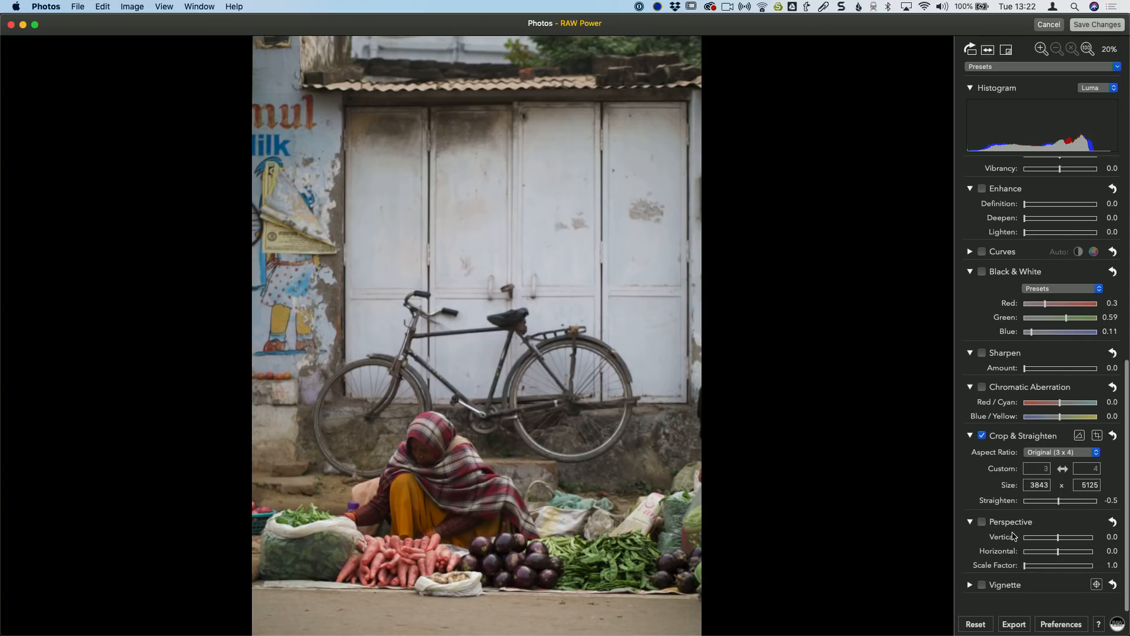
pyautogui.moveTo(1057, 539); pyautogui.dragTo(1059, 540)
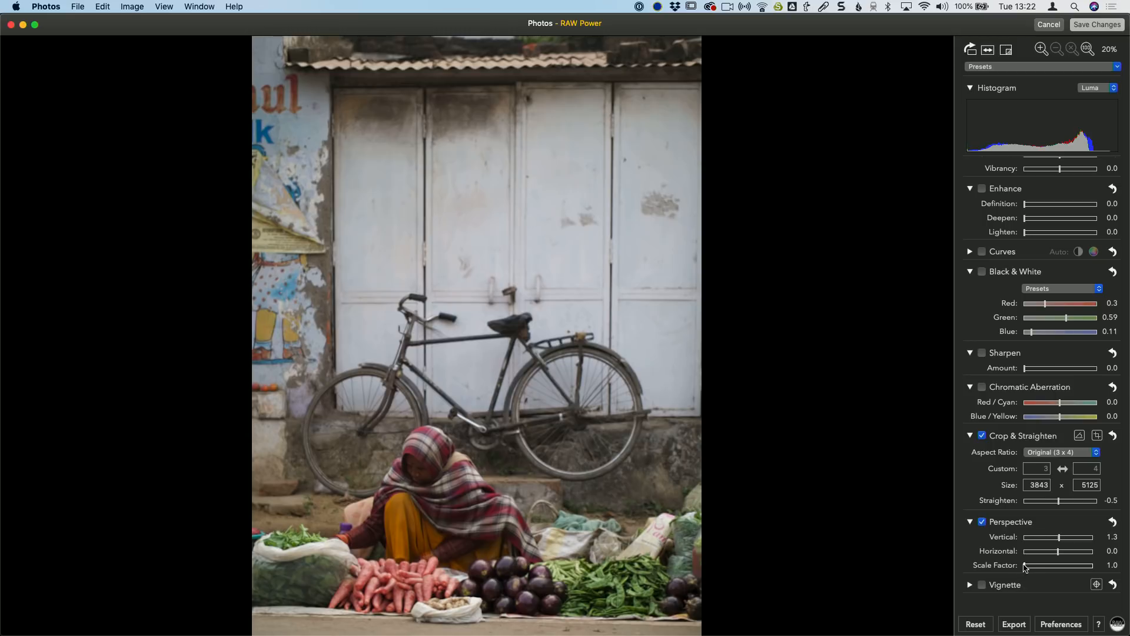
pyautogui.moveTo(1035, 568); pyautogui.dragTo(1117, 585)
pyautogui.moveTo(1067, 540); pyautogui.dragTo(1093, 541)
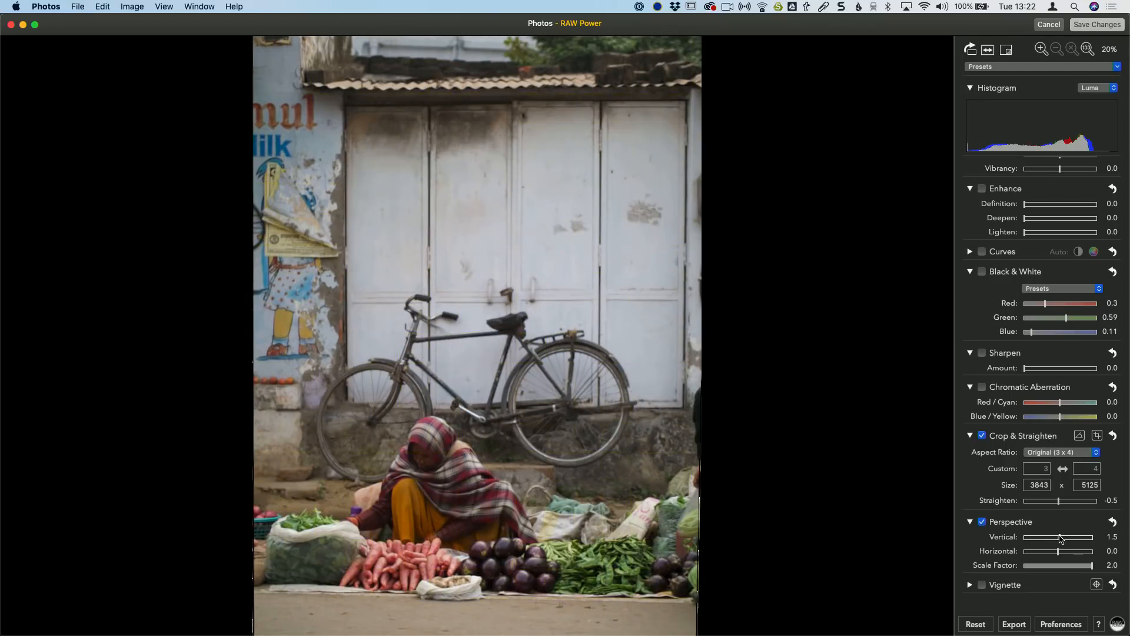
pyautogui.moveTo(1060, 539); pyautogui.dragTo(1064, 539)
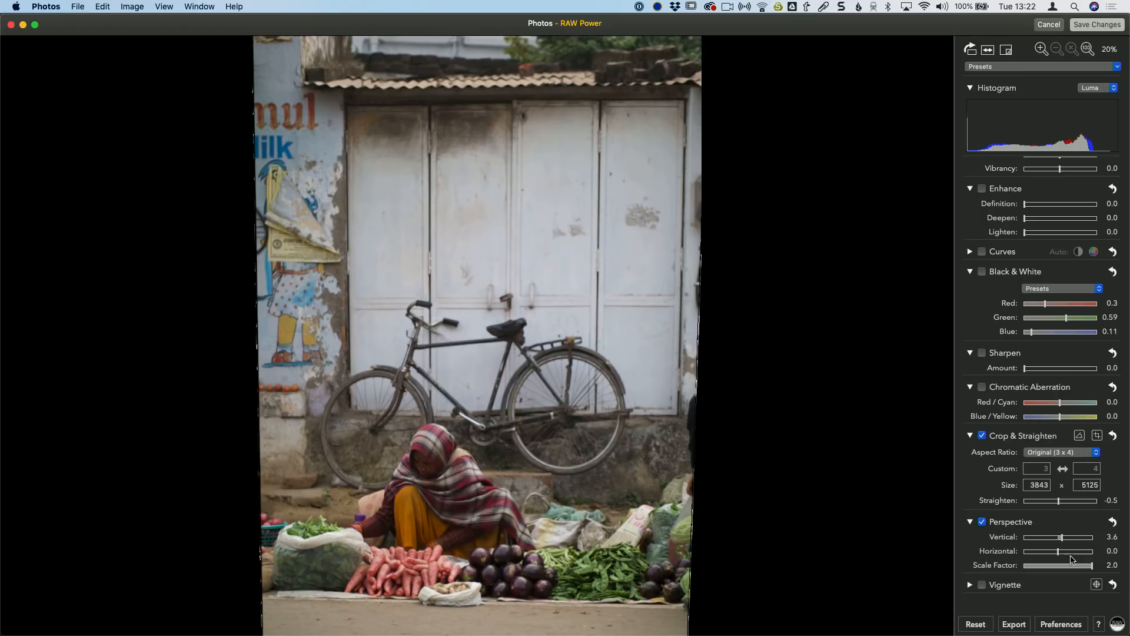
pyautogui.moveTo(1058, 553)
pyautogui.mouseDown()
pyautogui.moveTo(1044, 554)
pyautogui.moveTo(1064, 537)
pyautogui.moveTo(1086, 541)
pyautogui.moveTo(1063, 541)
pyautogui.mouseUp()
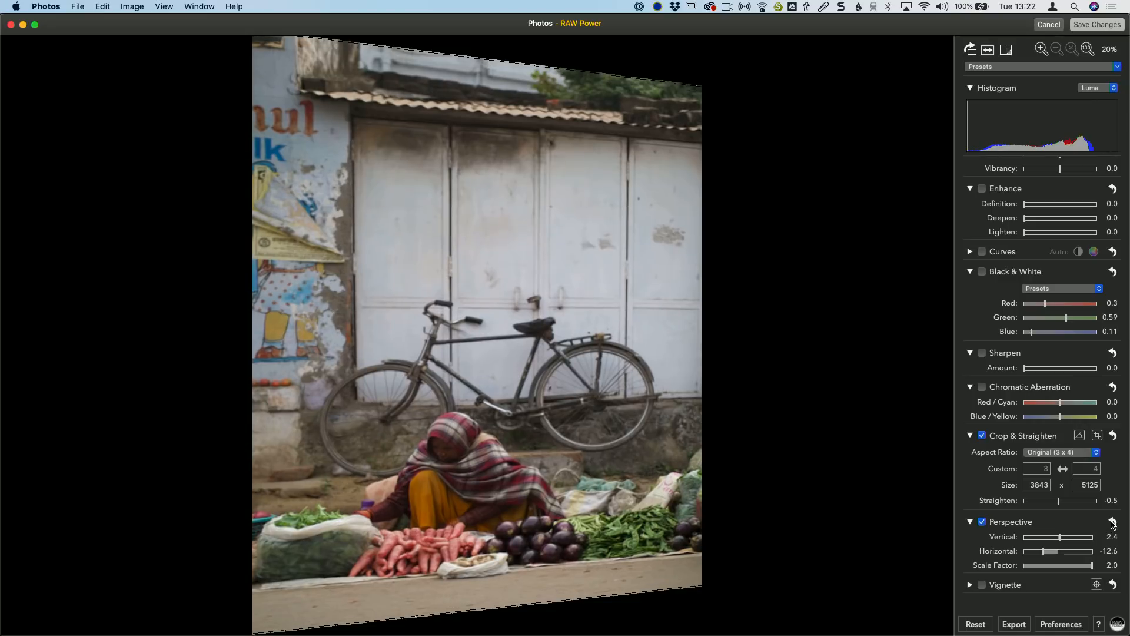
pyautogui.click(1112, 521)
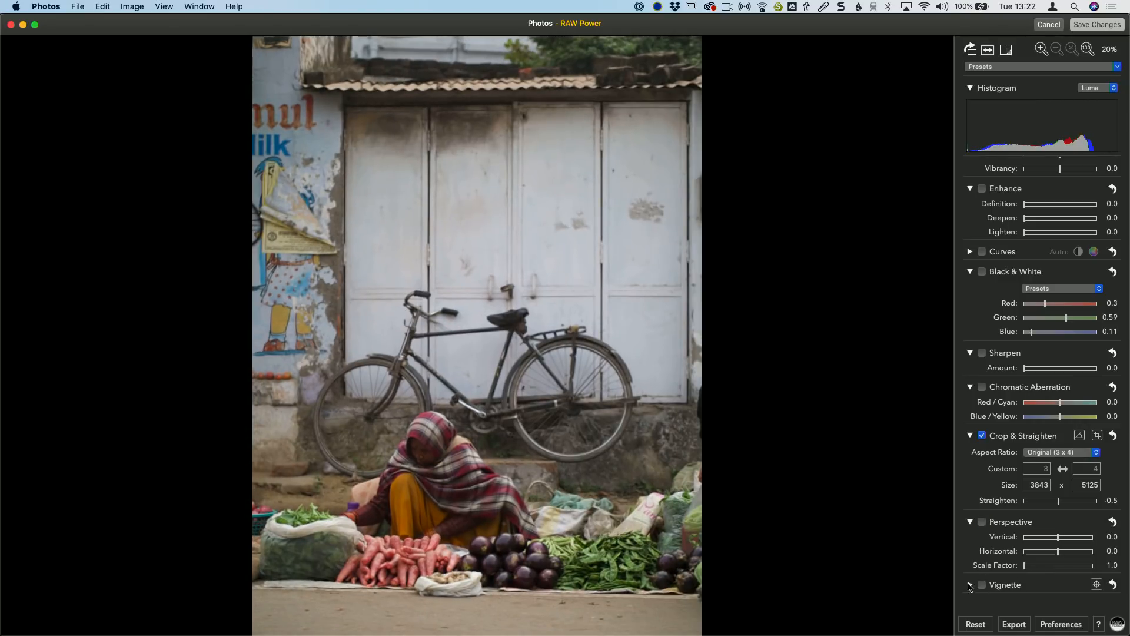
# Expand the Vignette adjustment and set its Amount to 0.02.
pyautogui.scroll(-2, 1001, 574)
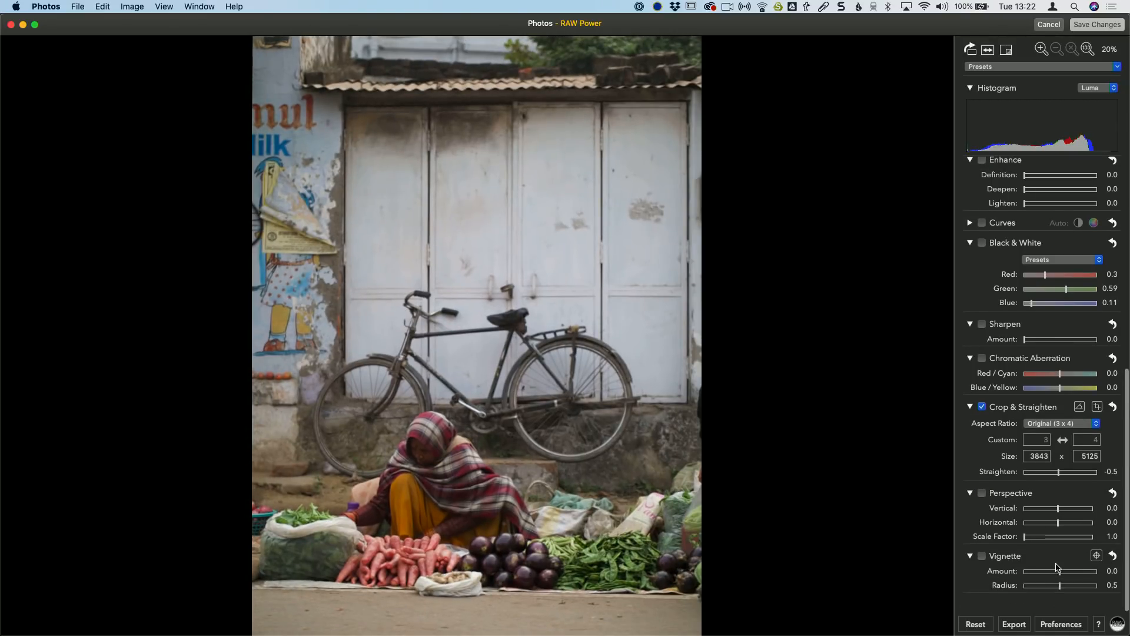
pyautogui.moveTo(1060, 574)
pyautogui.mouseDown()
pyautogui.moveTo(1039, 575)
pyautogui.moveTo(1062, 575)
pyautogui.mouseUp()
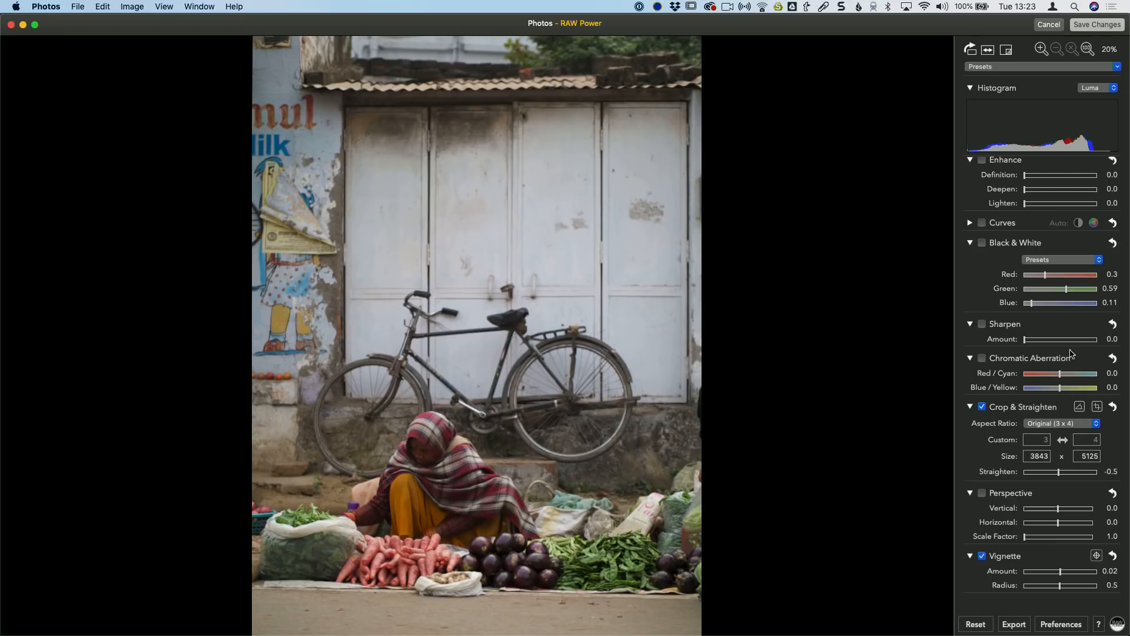
# Set the crop aspect ratio to 9 x 16 and swap its orientation to landscape.
pyautogui.click(1051, 423)
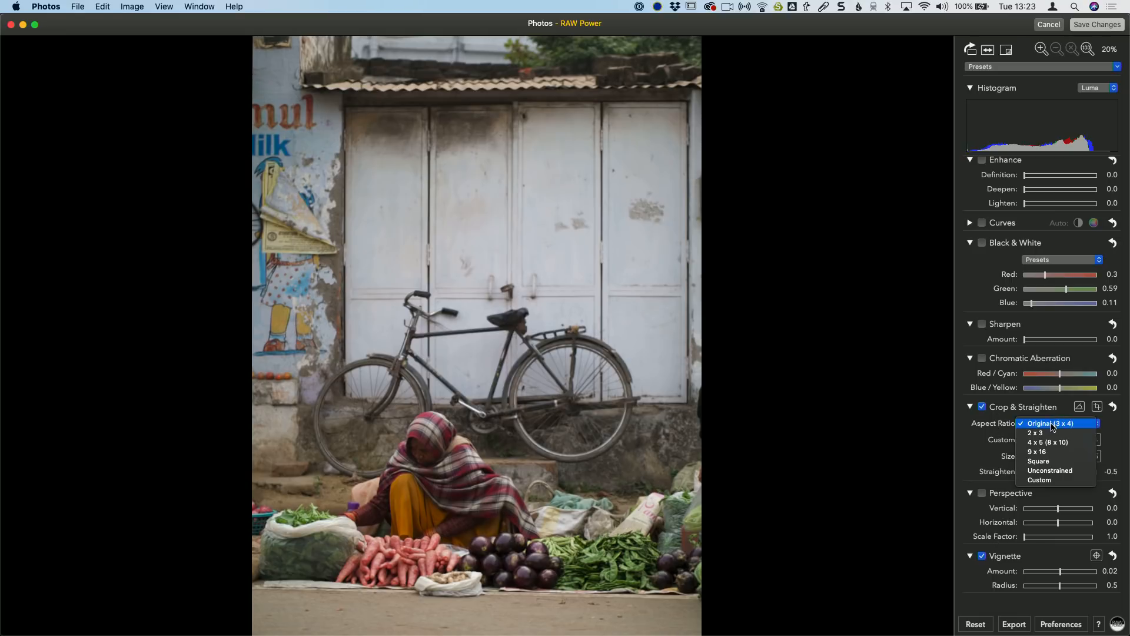
pyautogui.click(692, 263)
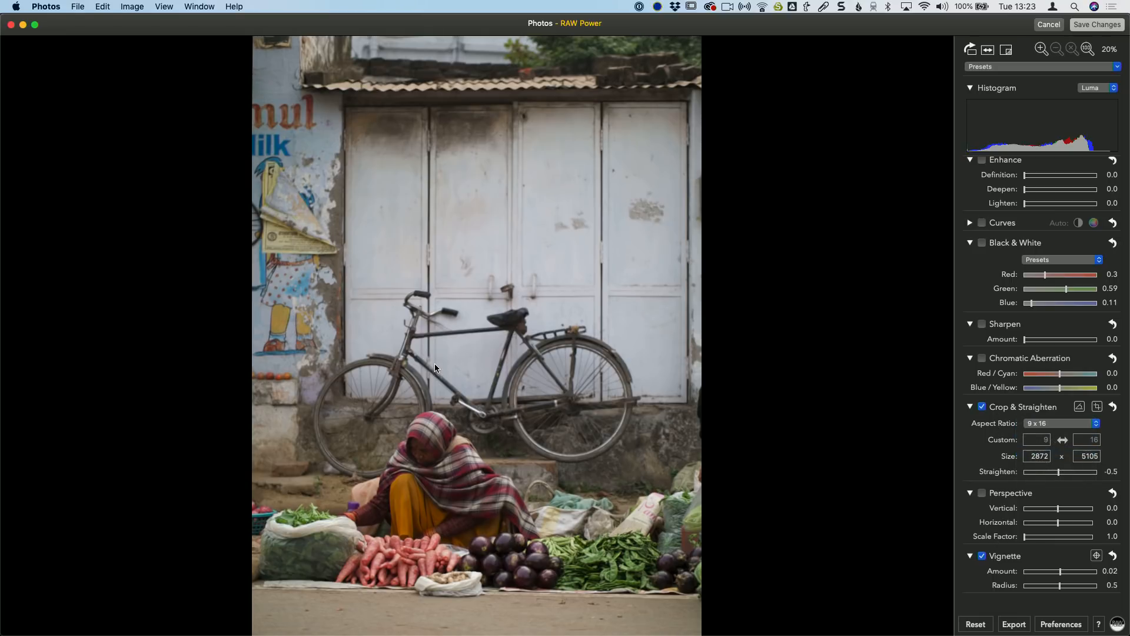
pyautogui.click(1063, 440)
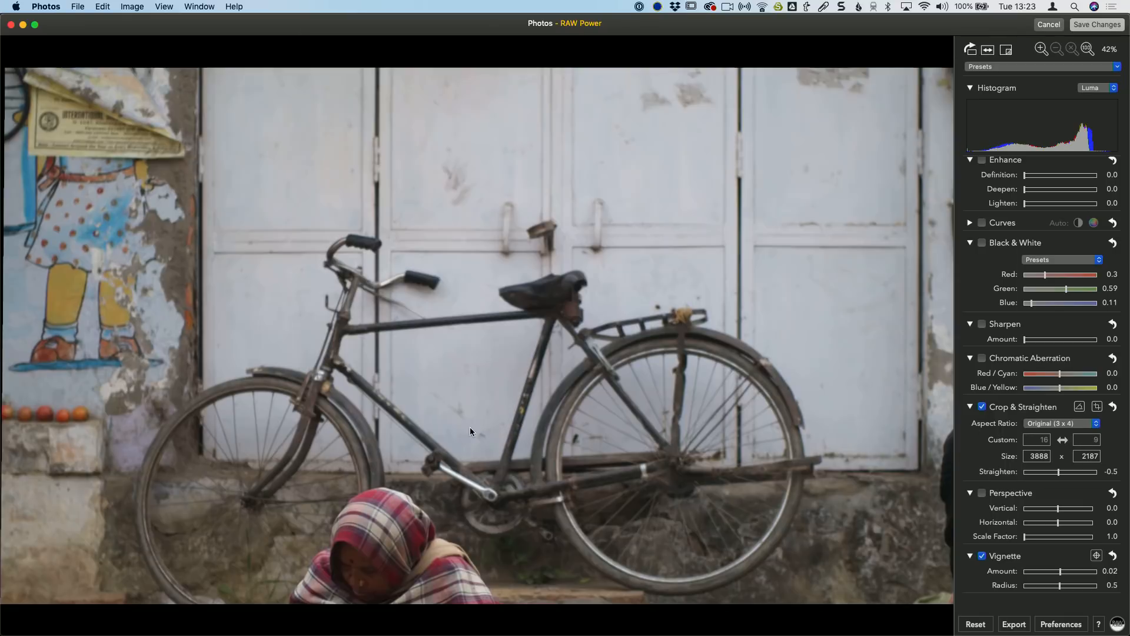
# Reposition the landscape crop over the seated woman and her vegetables, and save the edited photo.
pyautogui.click(1099, 406)
pyautogui.moveTo(543, 360); pyautogui.dragTo(537, 529)
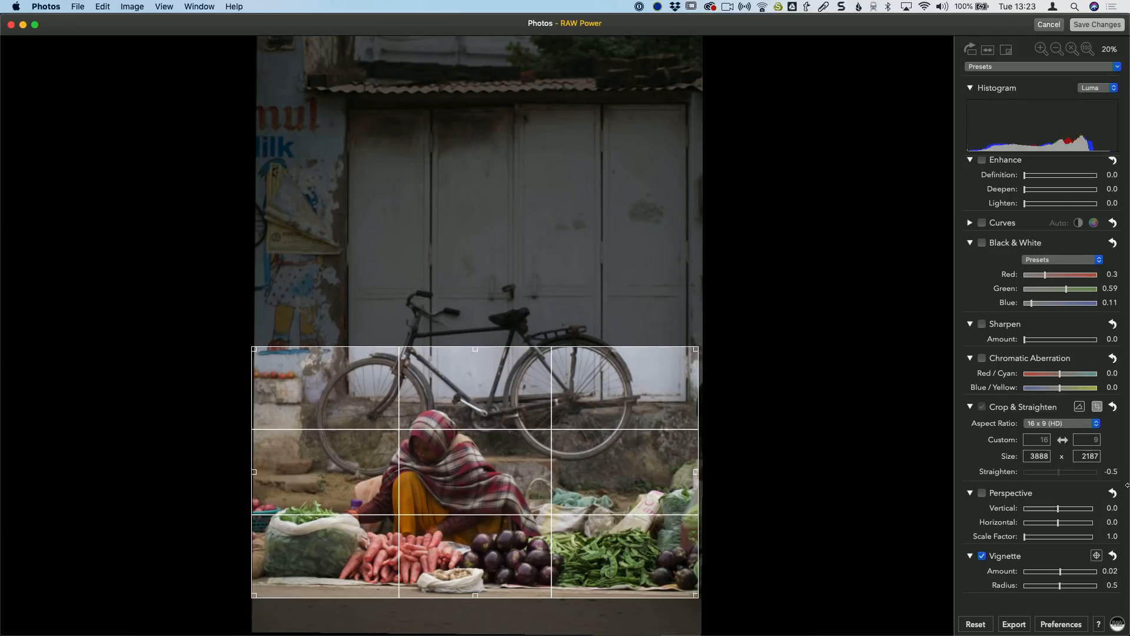
pyautogui.click(1096, 407)
pyautogui.click(1097, 407)
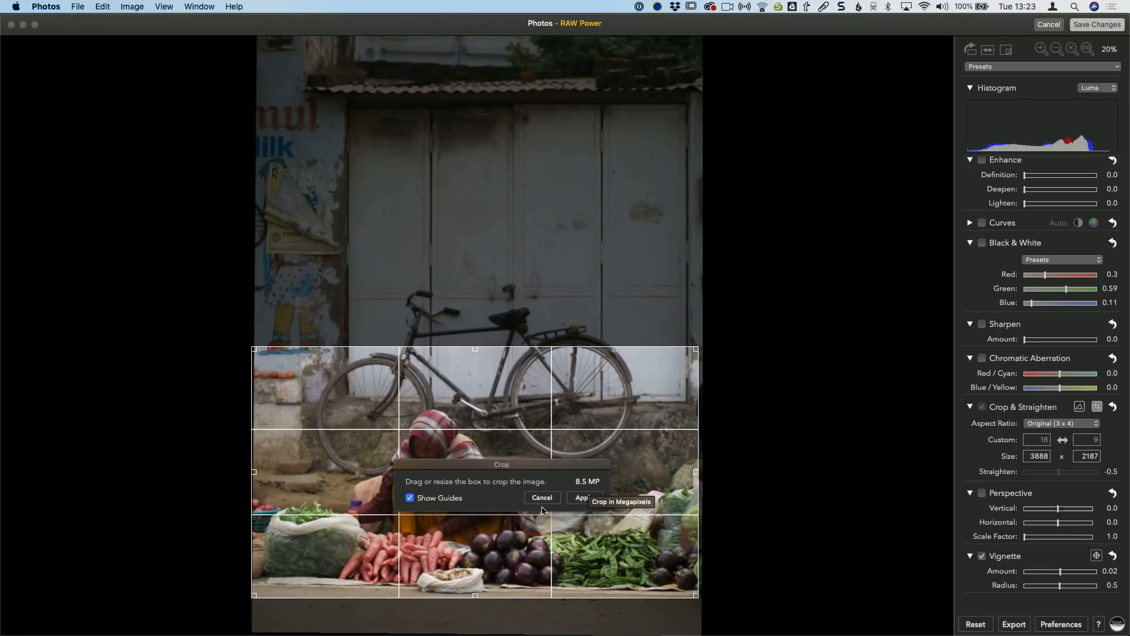
pyautogui.click(584, 498)
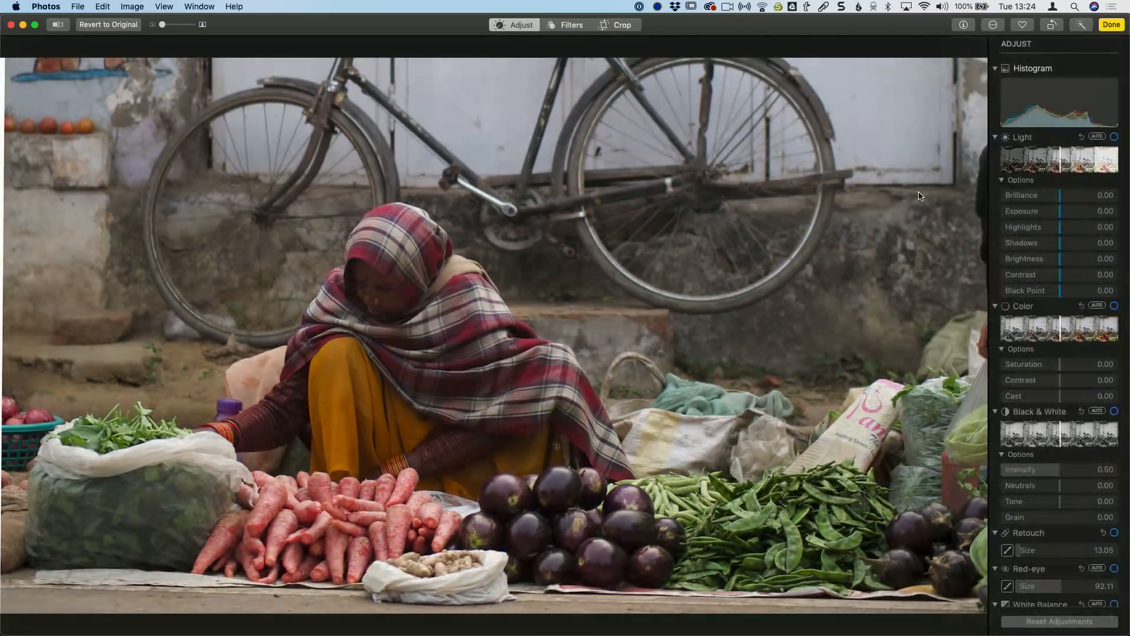
pyautogui.press('Return')
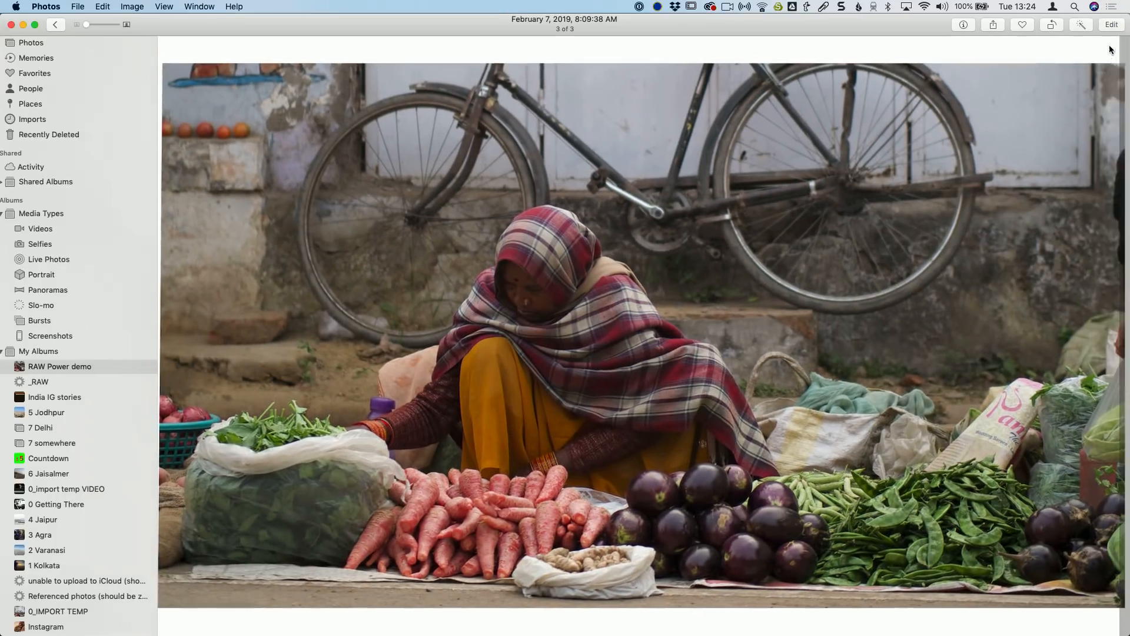
pyautogui.press('Escape')
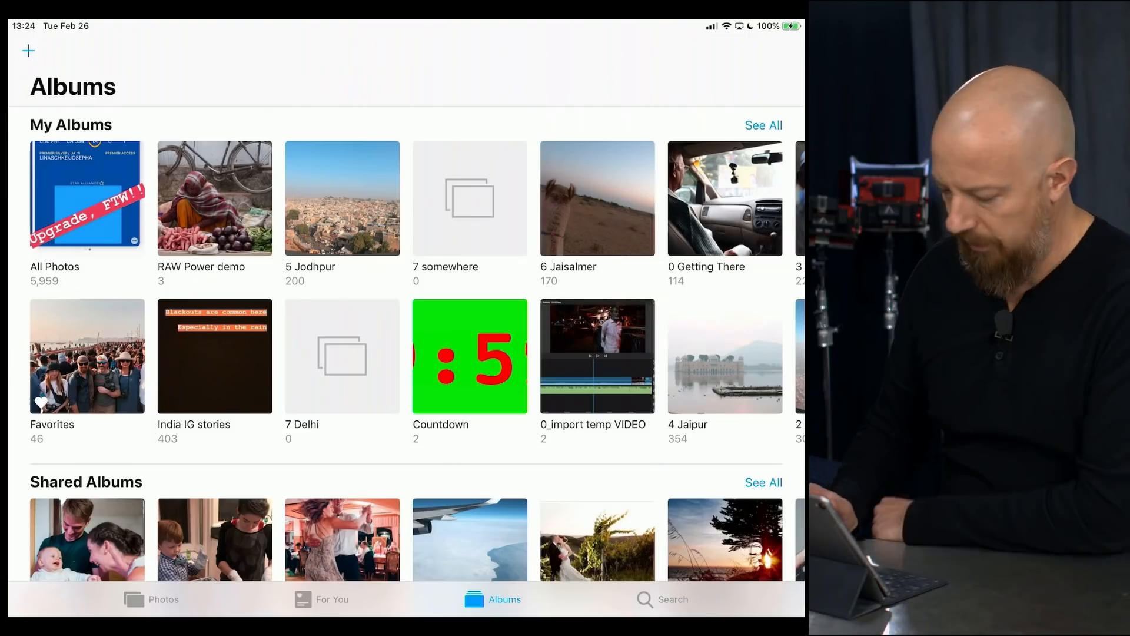
# Browse My Albums in Photos on the iPad and view the cropped vegetable-seller photo in the RAW Power demo album.
pyautogui.scroll(-3, 406, 343)
pyautogui.scroll(2, 406, 343)
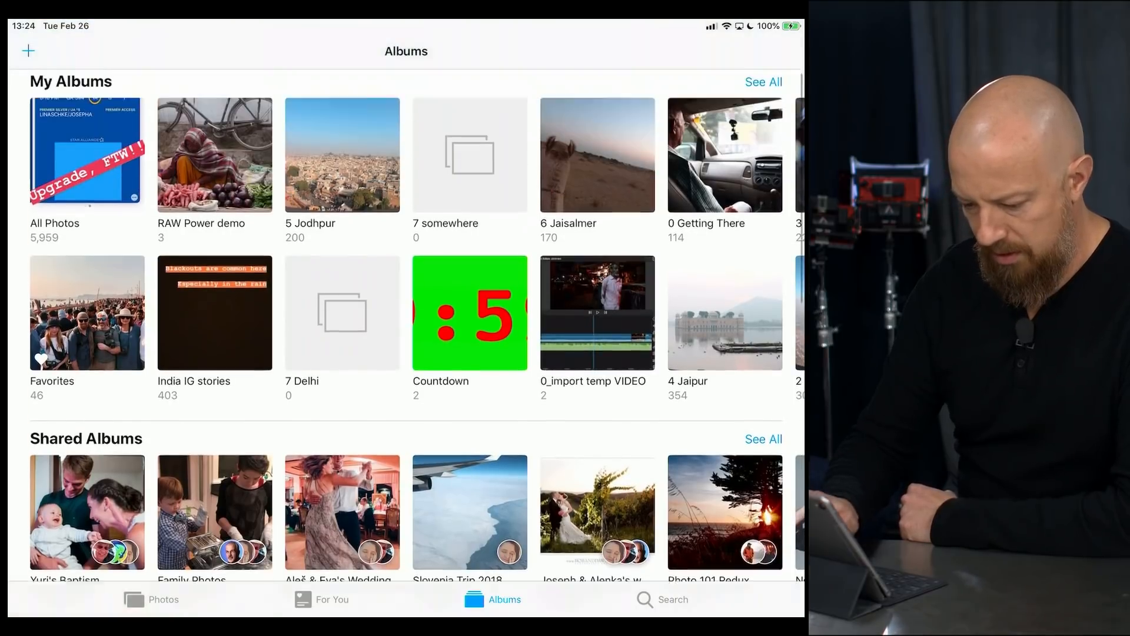
pyautogui.hscroll(4, 406, 277)
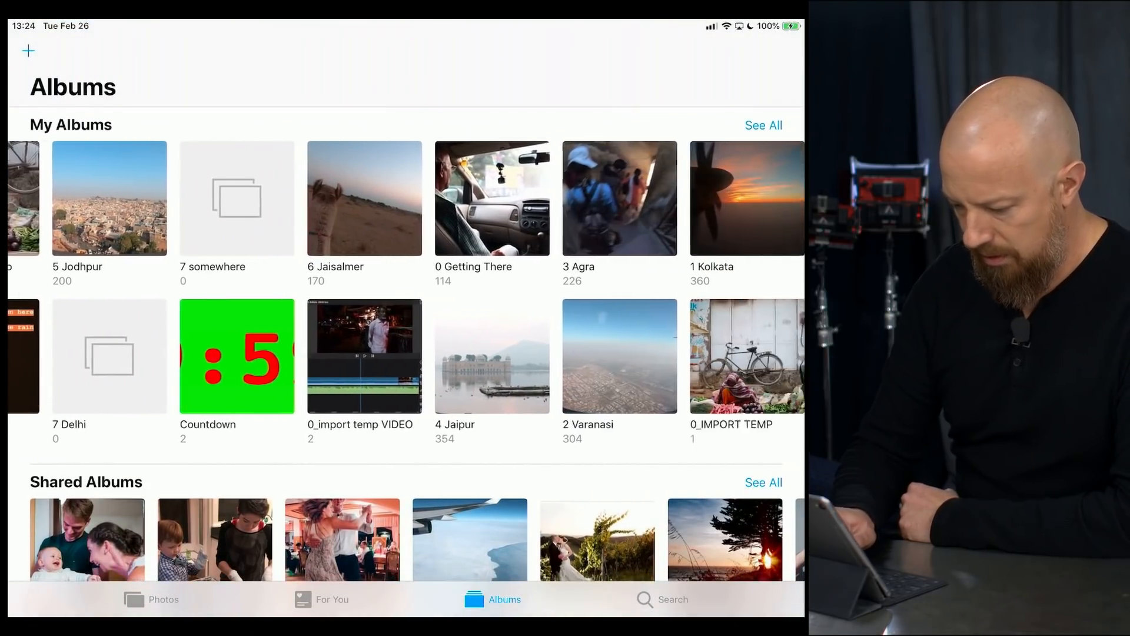
pyautogui.hscroll(6, 406, 277)
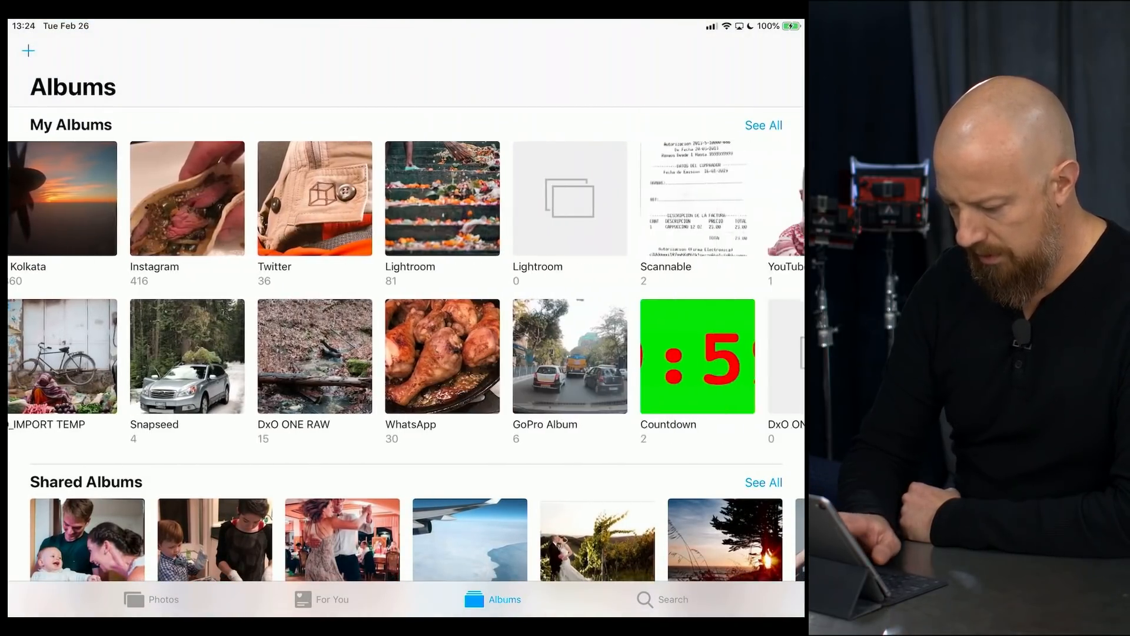
pyautogui.hscroll(6, 406, 277)
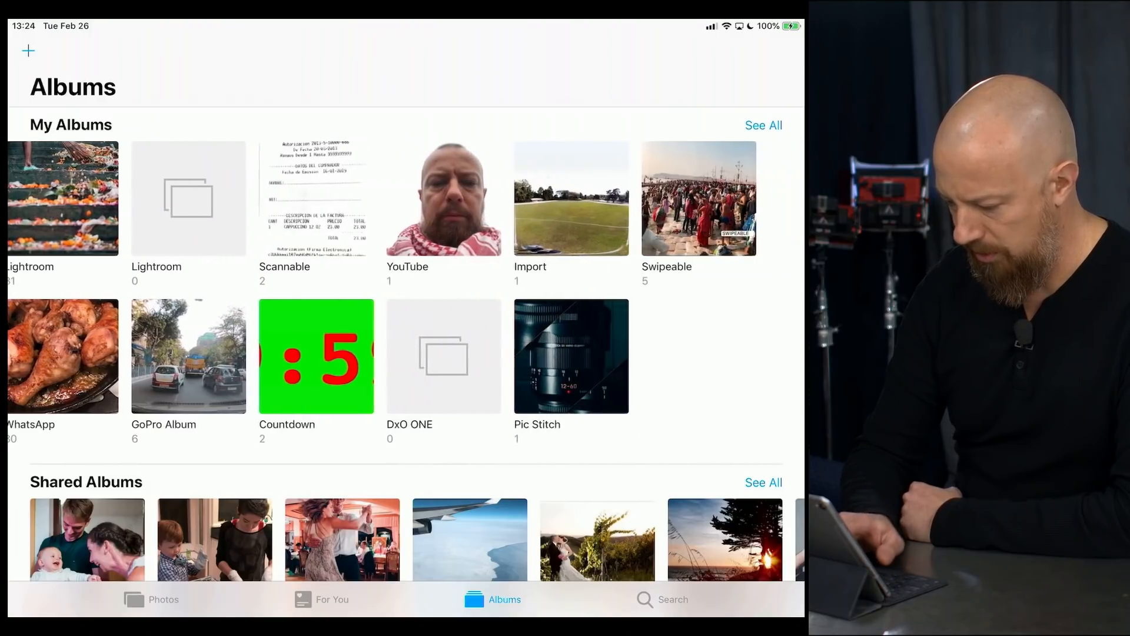
pyautogui.hscroll(-6, 406, 277)
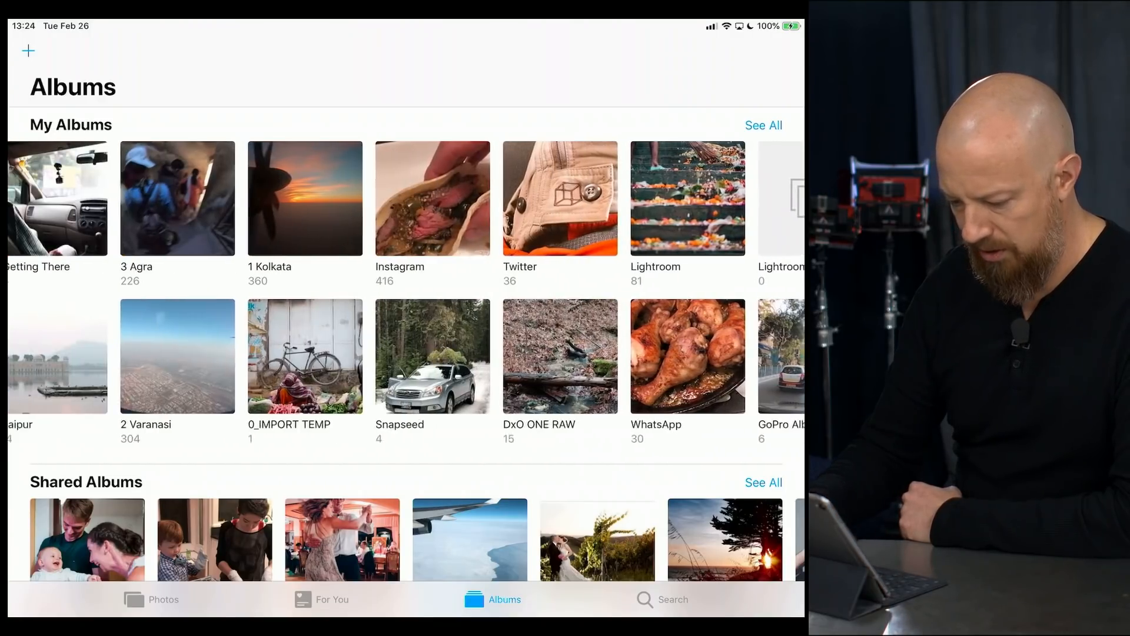
pyautogui.hscroll(-6, 406, 276)
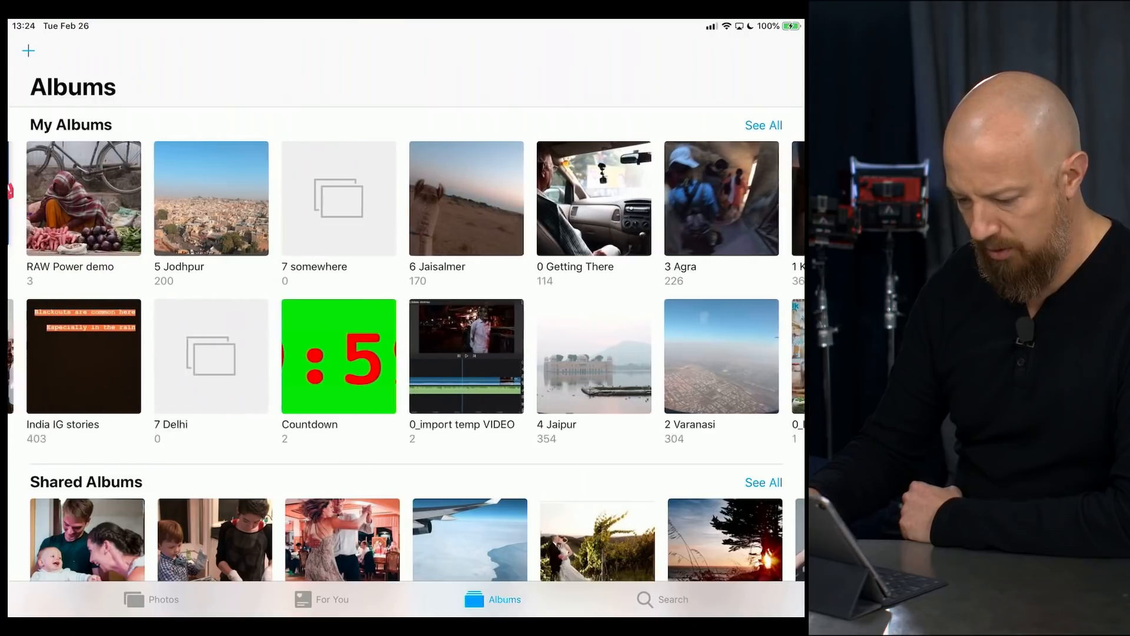
pyautogui.hscroll(-2, 406, 276)
pyautogui.click(214, 199)
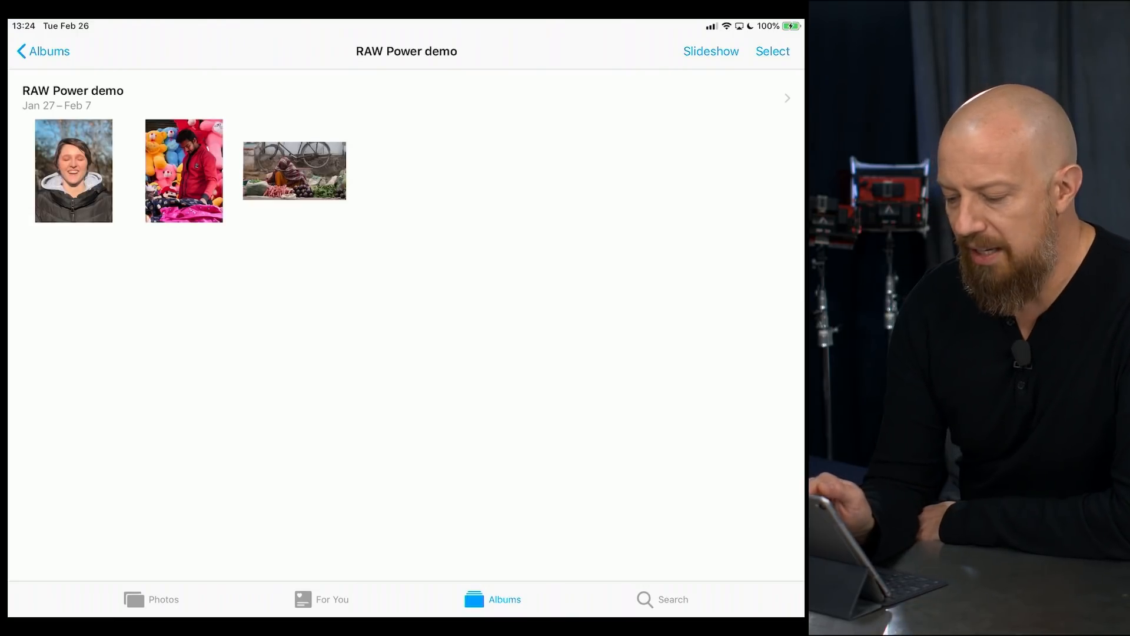
pyautogui.click(294, 171)
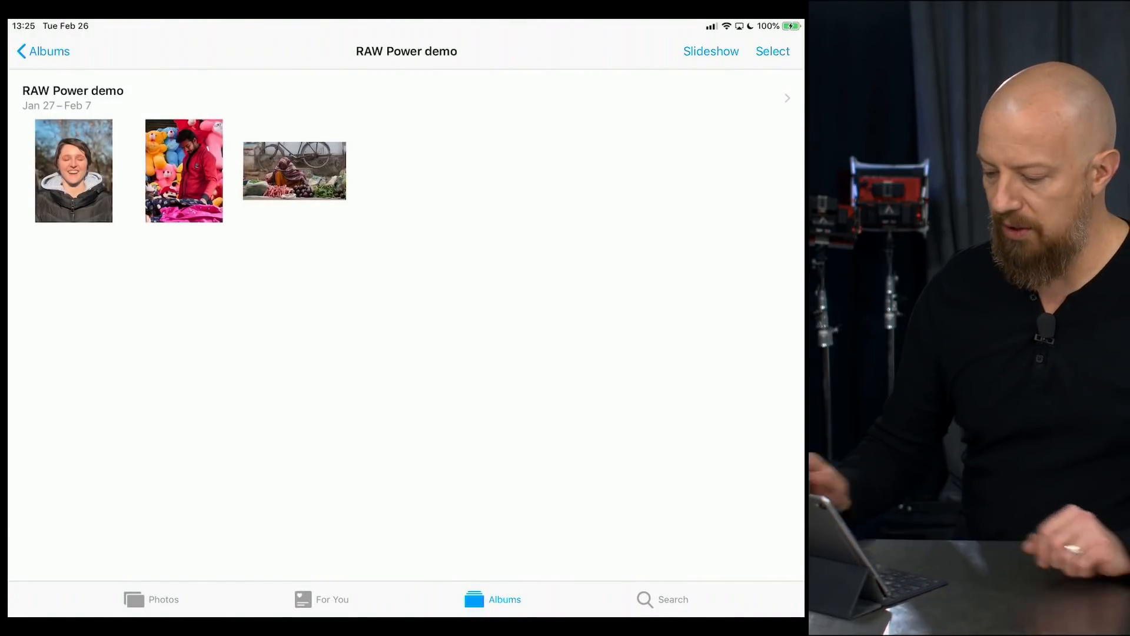
# Switch to RAW Power on the iPad and open the RAW Power demo album.
pyautogui.press('super+h')
pyautogui.click(252, 92)
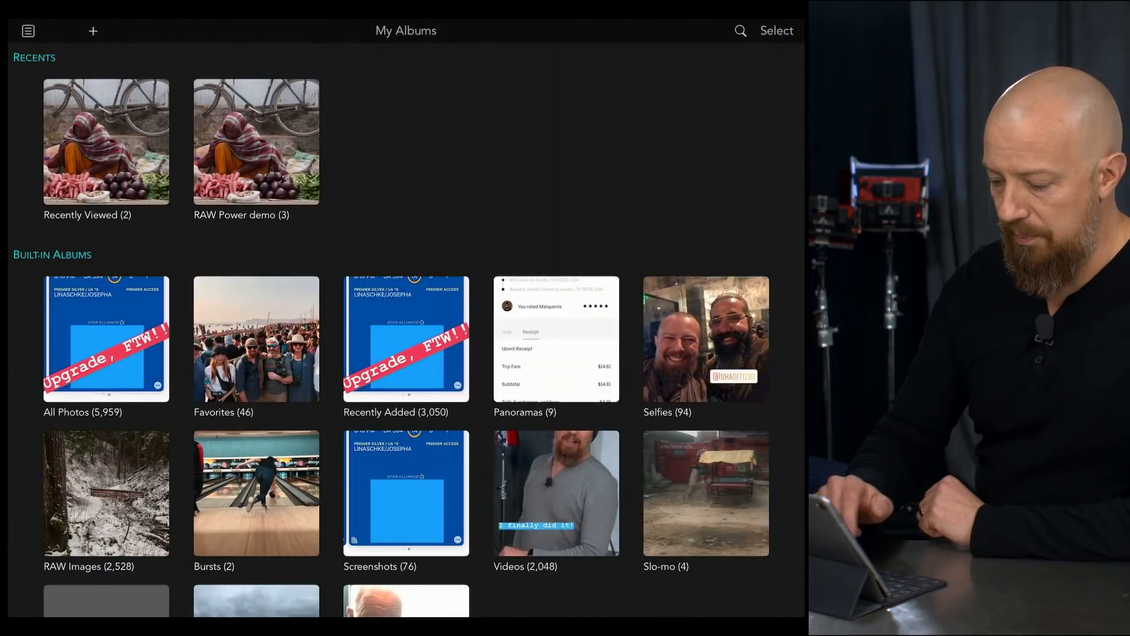
pyautogui.scroll(-4, 406, 330)
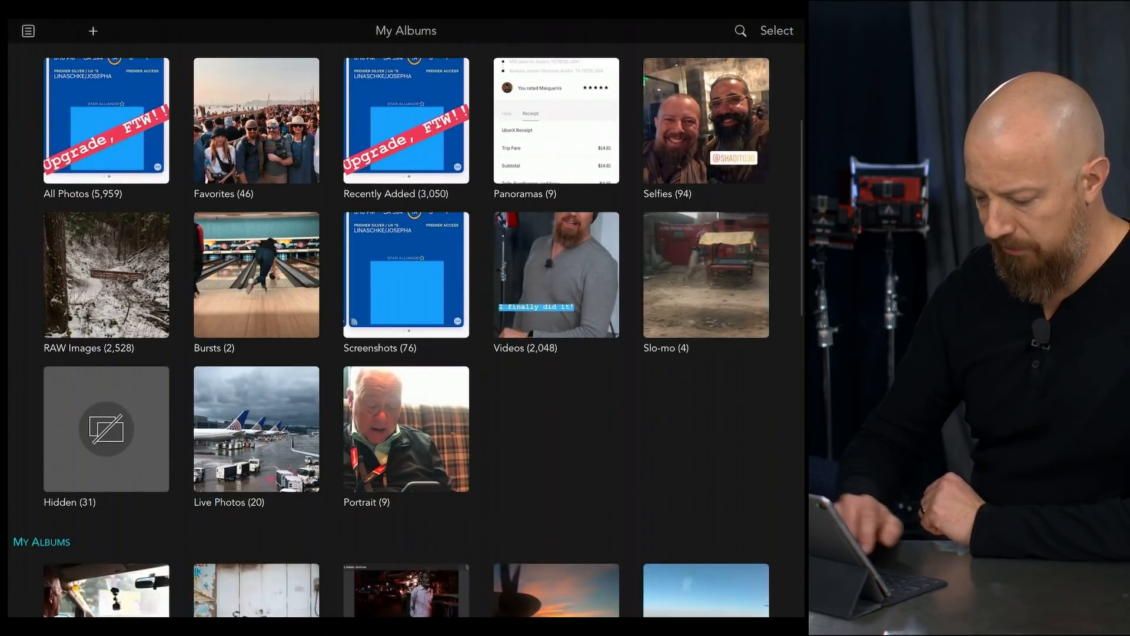
pyautogui.scroll(3, 406, 330)
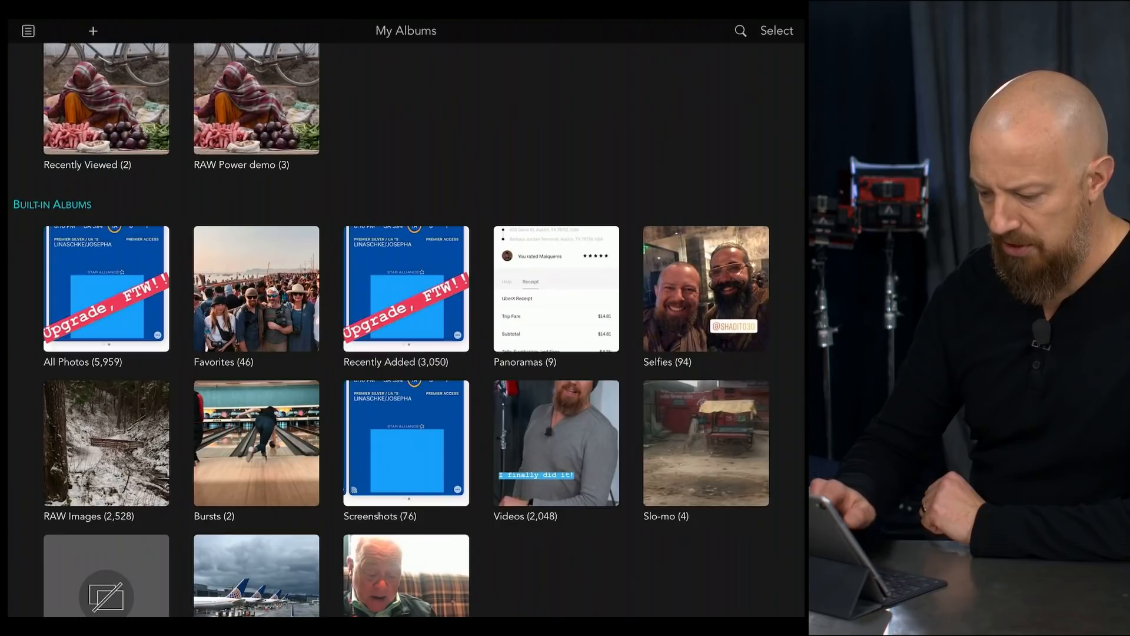
pyautogui.scroll(1, 407, 329)
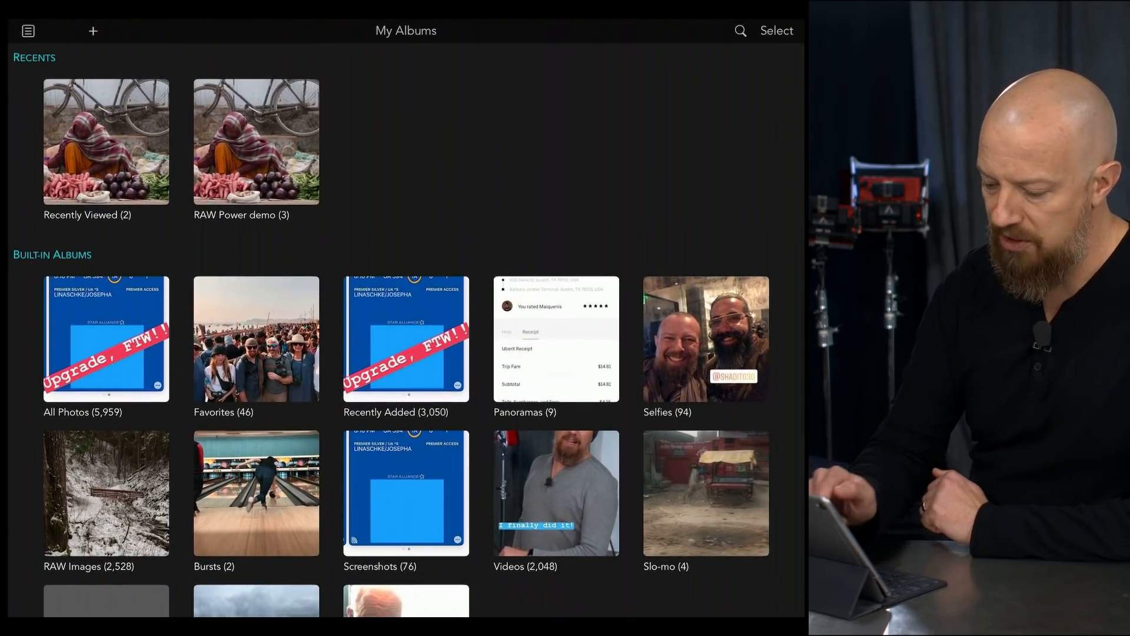
pyautogui.click(257, 141)
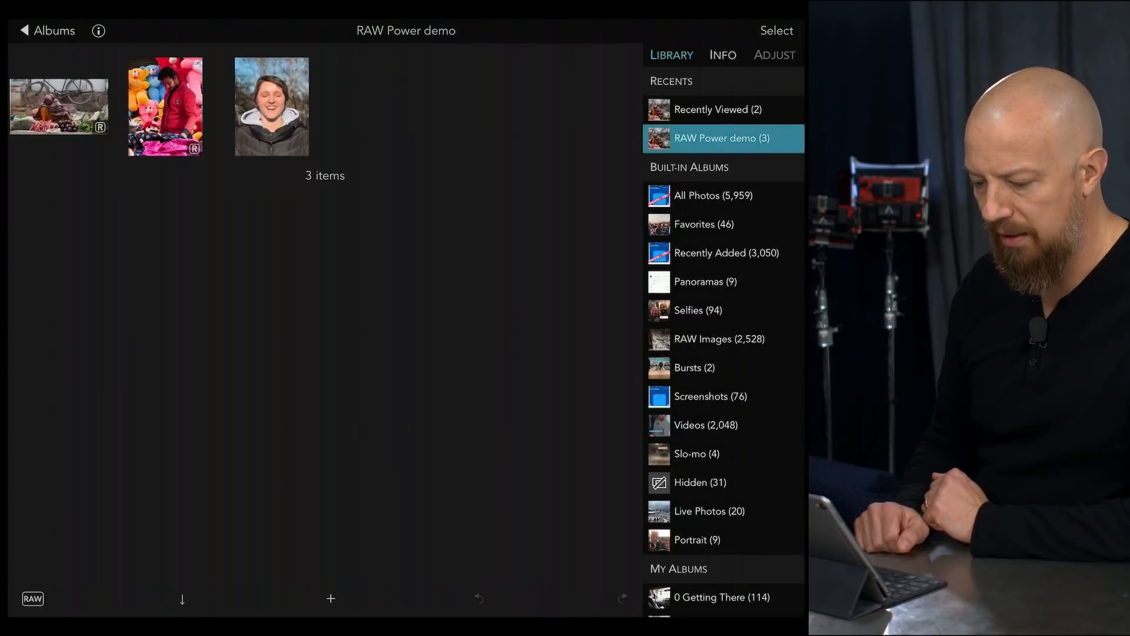
# Open the vegetable-seller photo for editing and look over its list of adjustments.
pyautogui.click(59, 107)
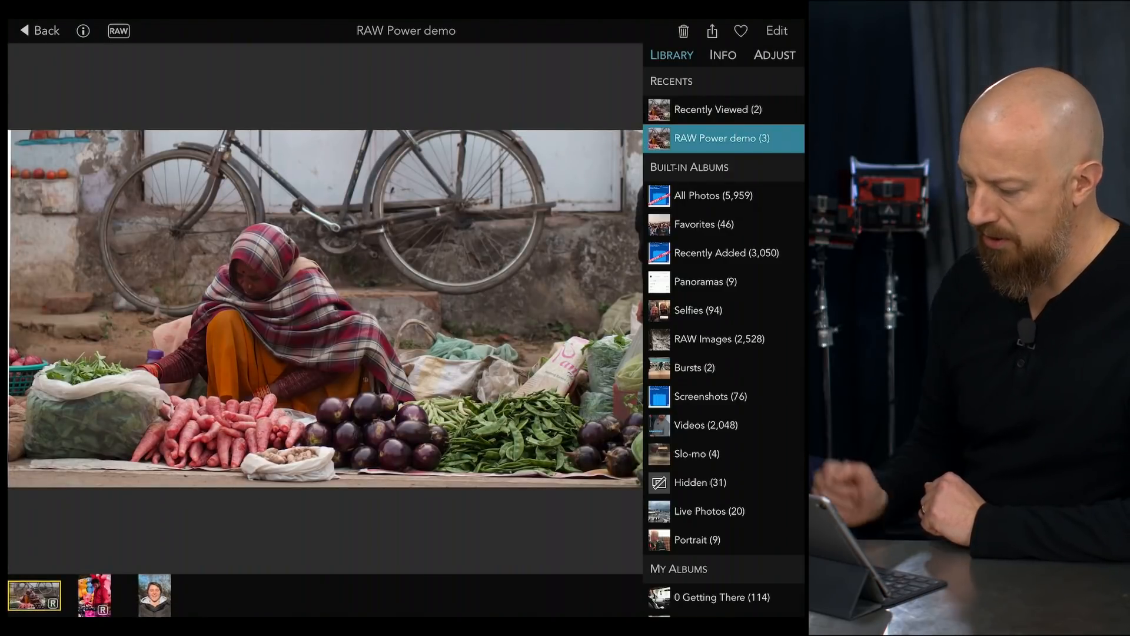
pyautogui.click(777, 31)
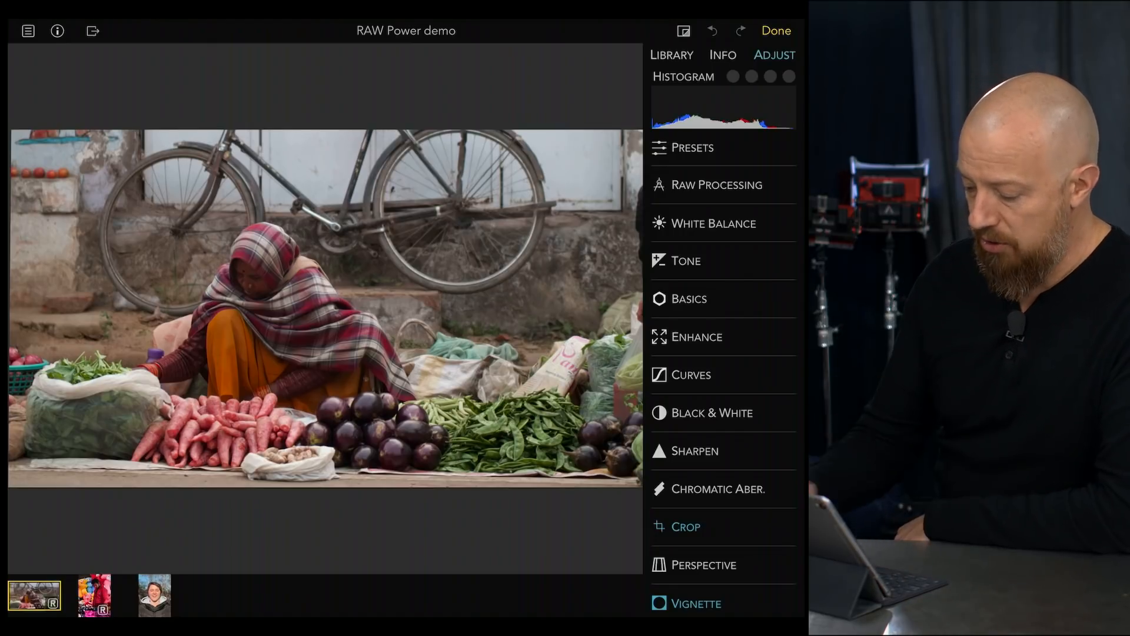
pyautogui.scroll(-2, 724, 376)
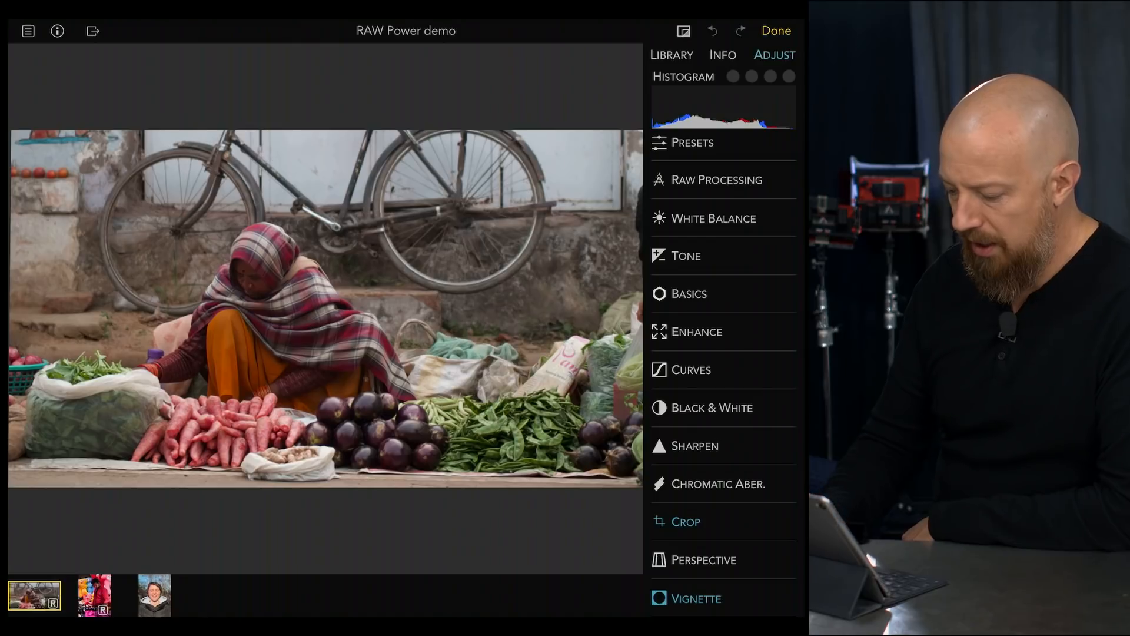
# Recrop the photo at the 3 x 4 (Orig.) aspect ratio, framing the woman together with the bicycle above her.
pyautogui.click(686, 522)
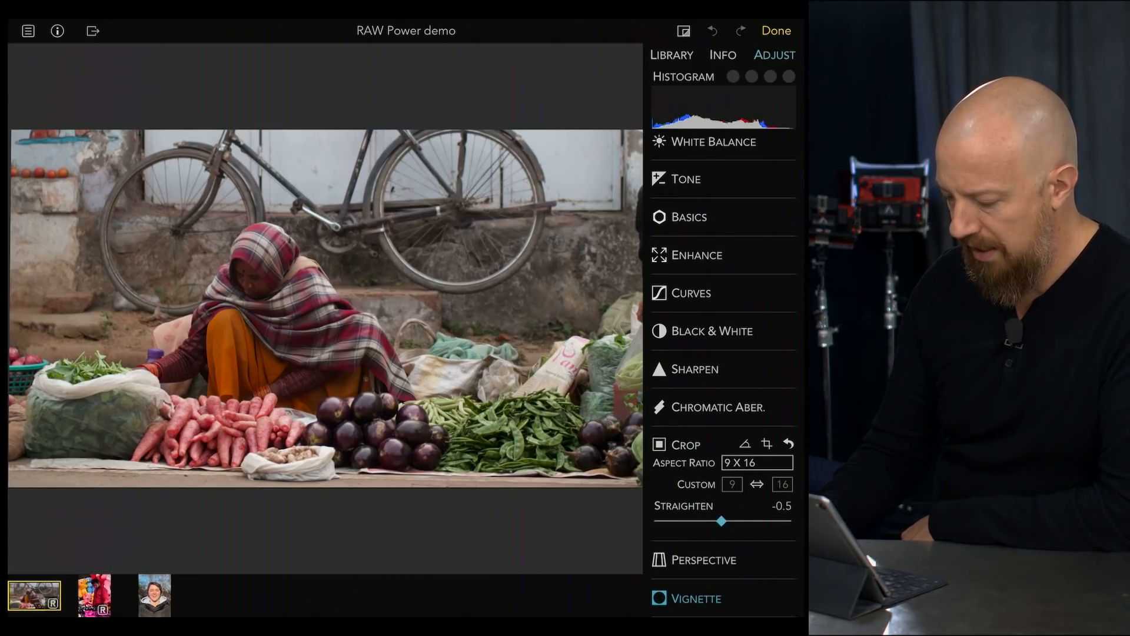
pyautogui.click(766, 444)
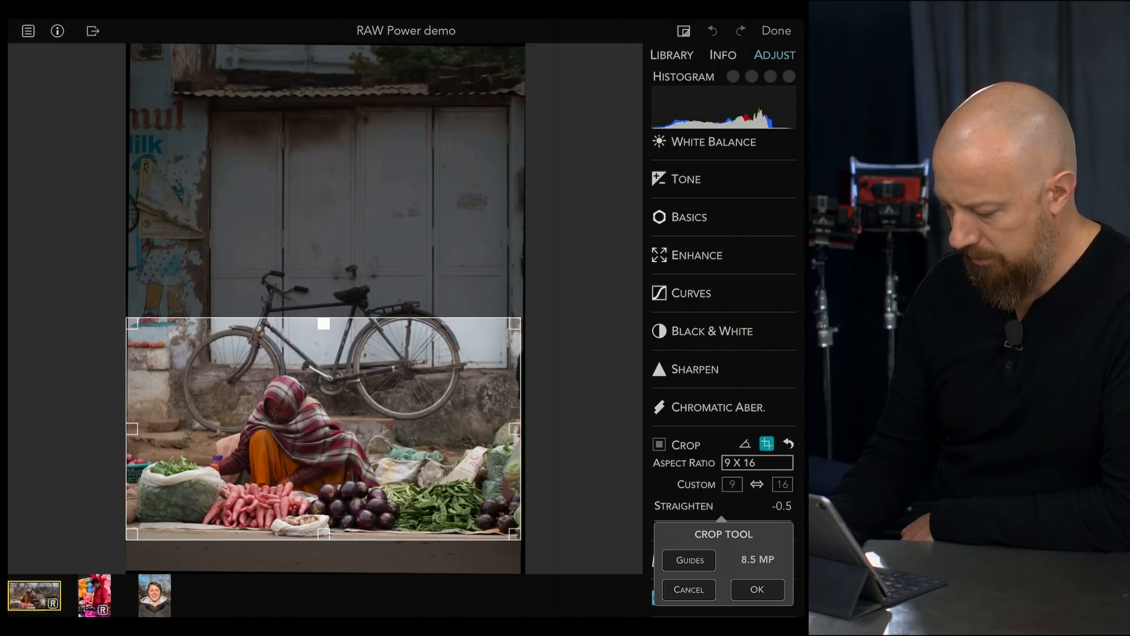
pyautogui.moveTo(514, 429); pyautogui.dragTo(480, 430)
pyautogui.click(757, 462)
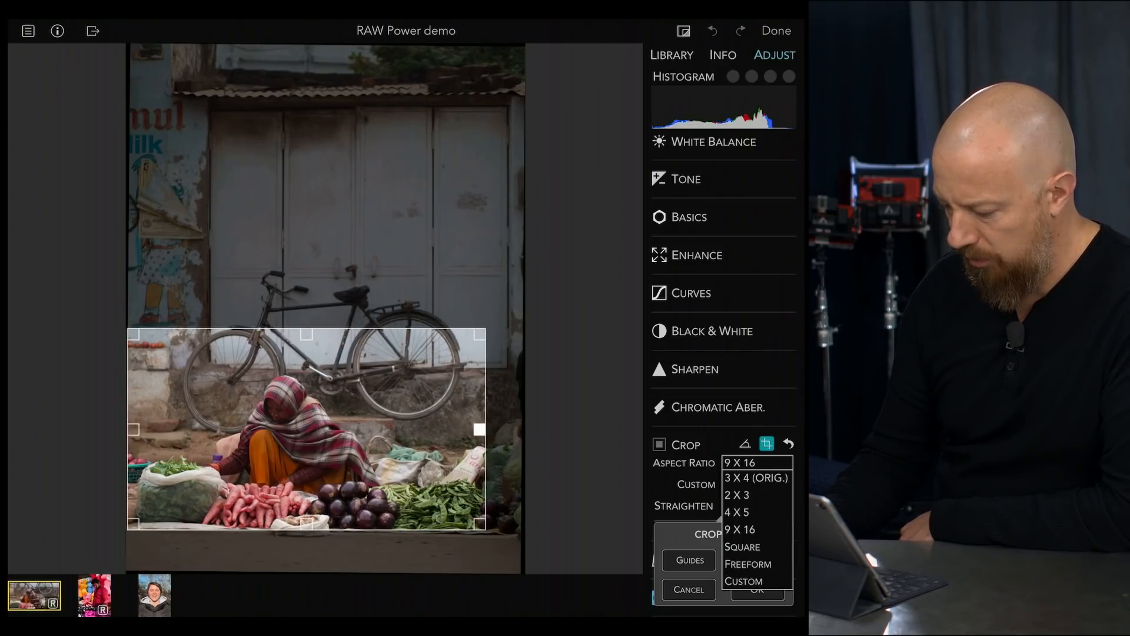
pyautogui.click(756, 477)
pyautogui.moveTo(379, 336); pyautogui.dragTo(483, 191)
pyautogui.moveTo(360, 357); pyautogui.dragTo(327, 360)
pyautogui.click(757, 590)
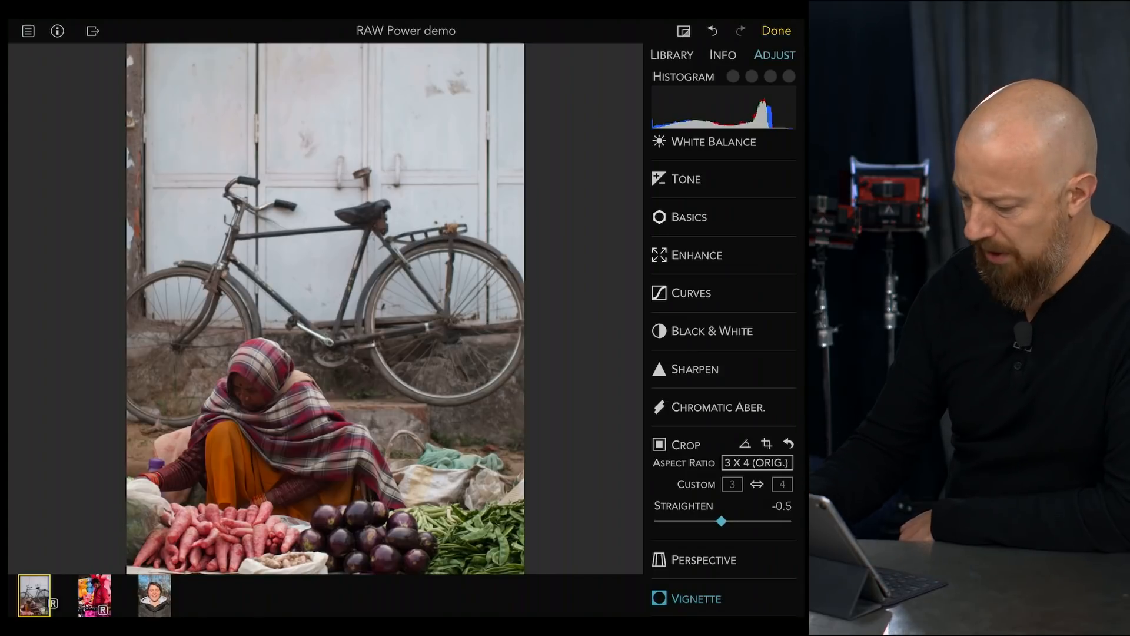
# Convert the photo to black and white with the Red Filter, and save the modified photo to the library.
pyautogui.click(712, 331)
pyautogui.click(746, 336)
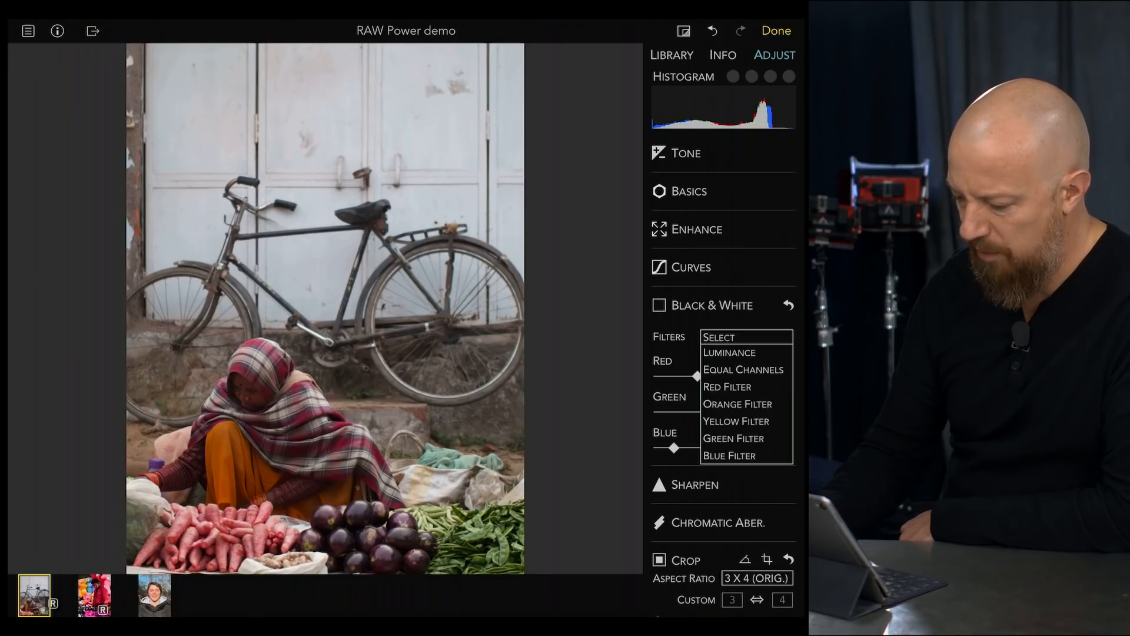
pyautogui.click(727, 387)
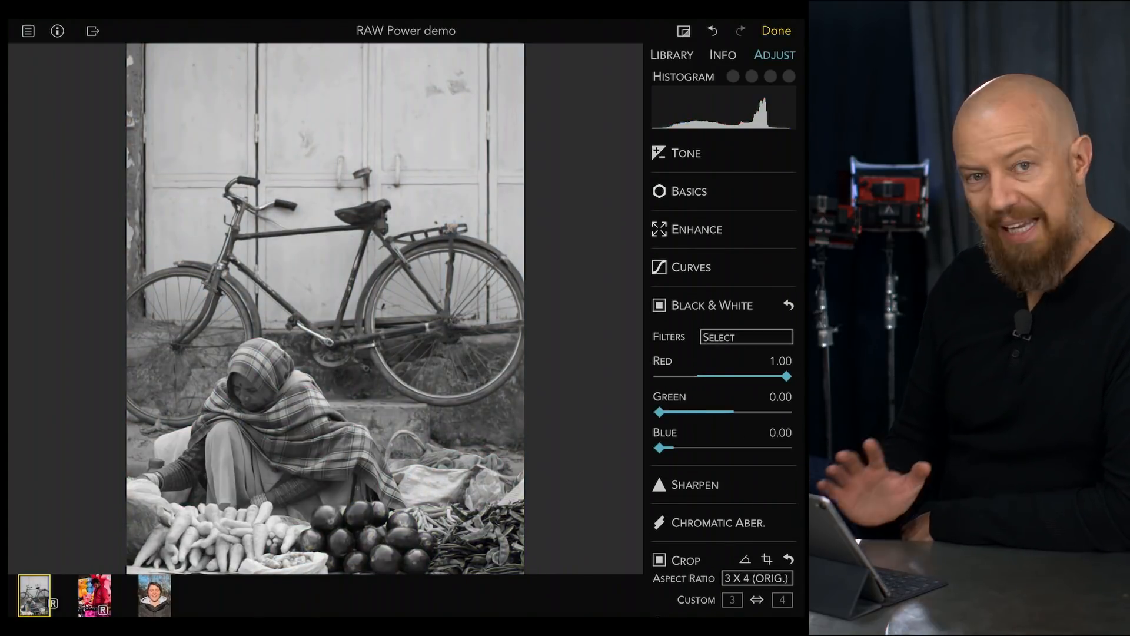
pyautogui.click(777, 31)
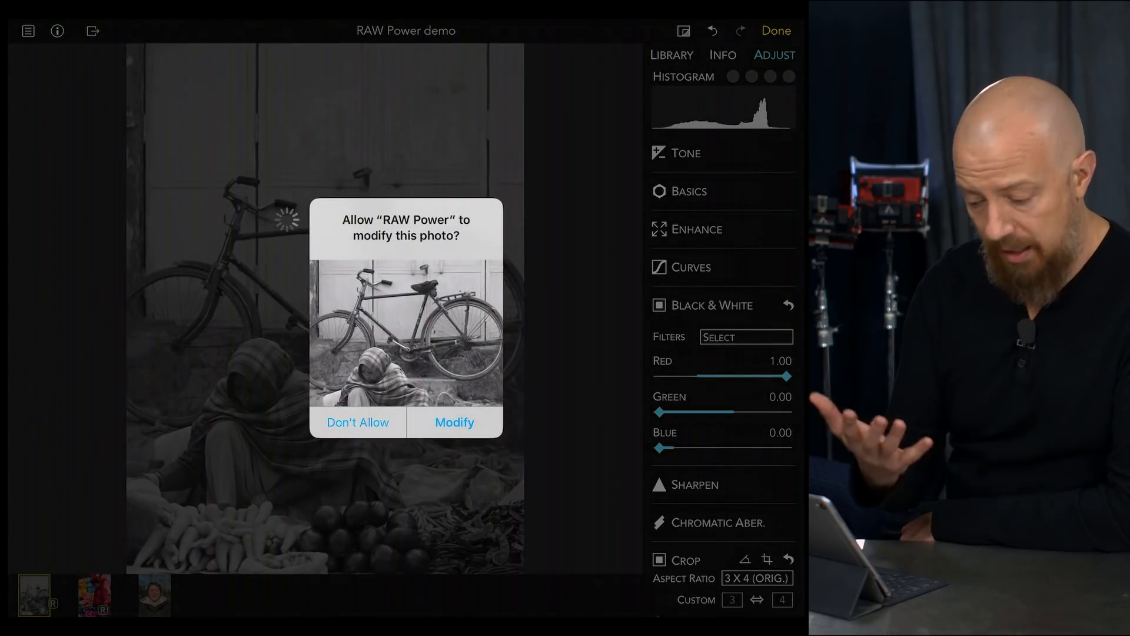
pyautogui.click(454, 422)
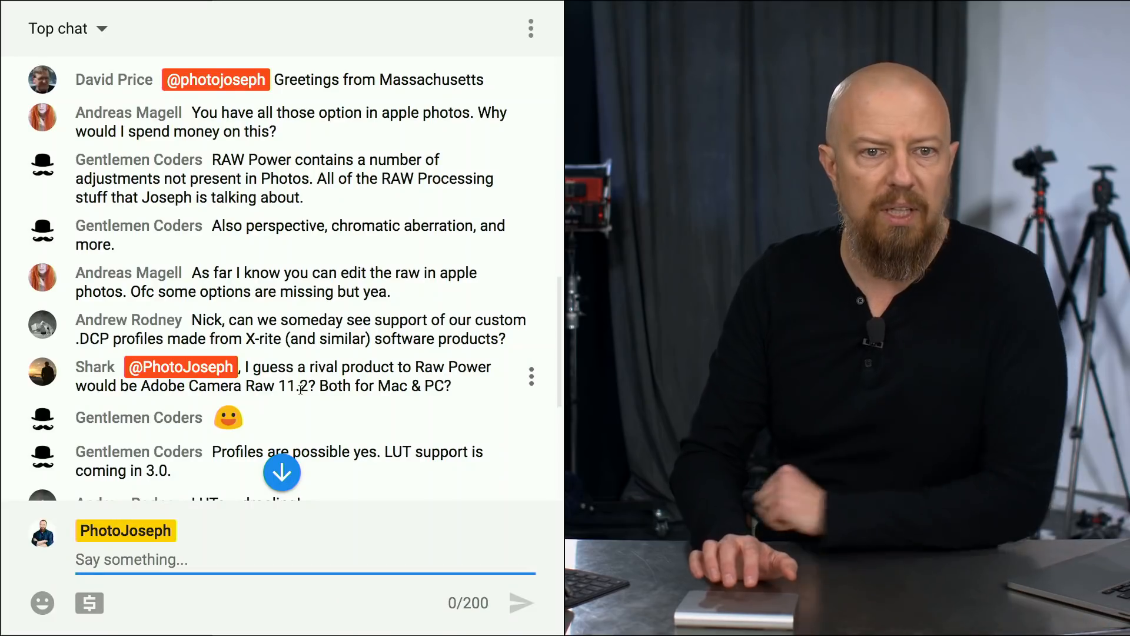
# Switch to the YouTube live chat and read through the viewers' messages and questions about RAW Power.
pyautogui.scroll(5, 300, 390)
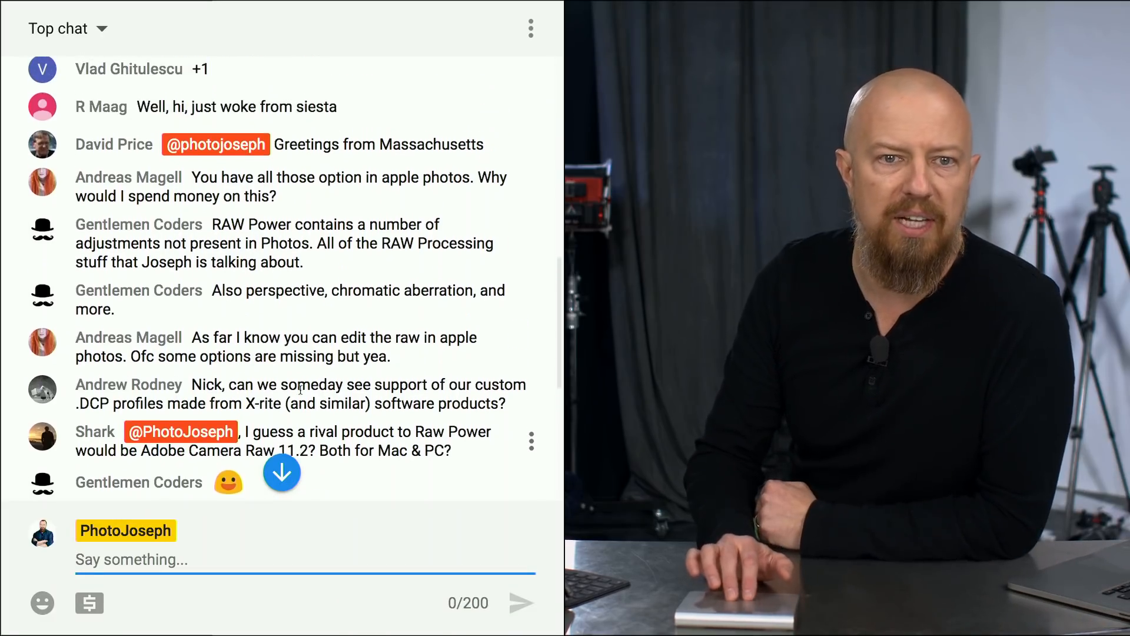
pyautogui.scroll(8, 301, 390)
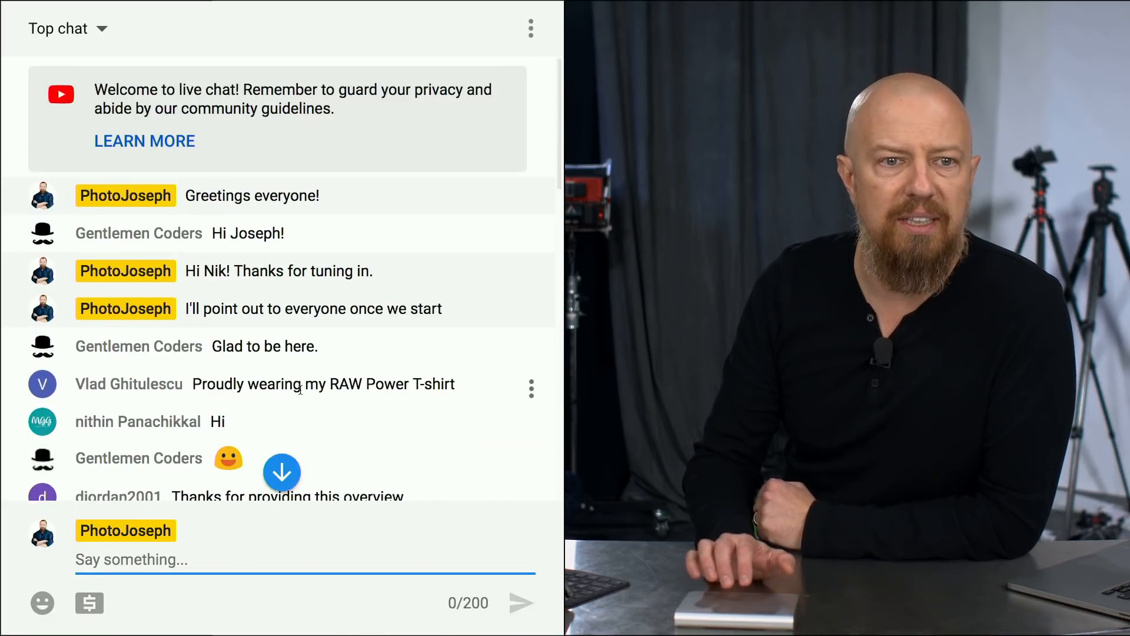
pyautogui.scroll(-12, 300, 390)
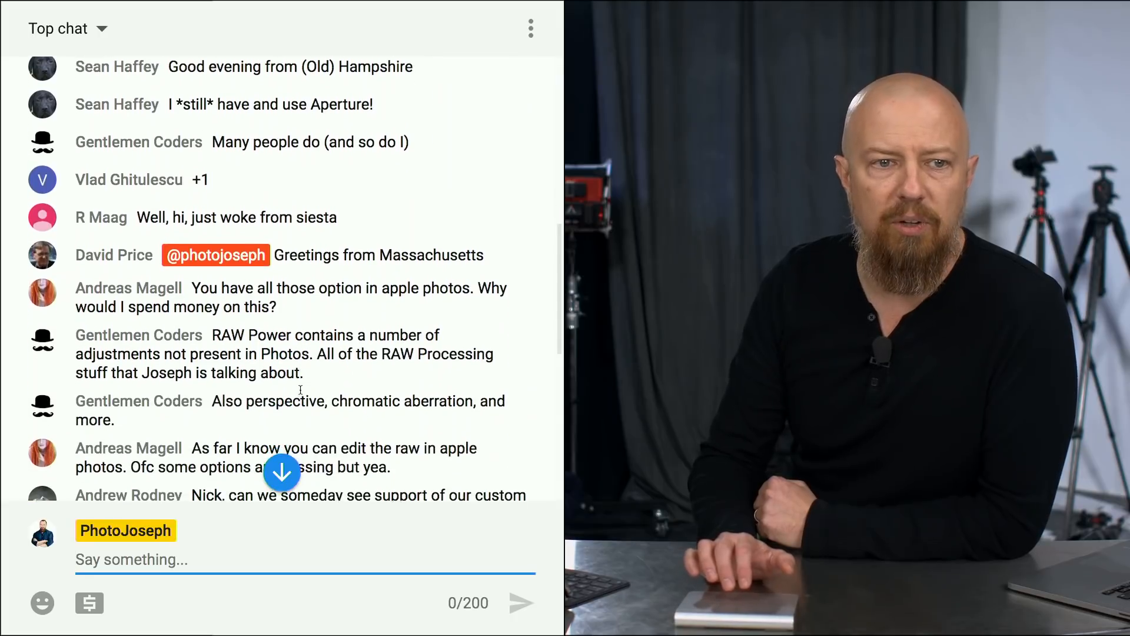
pyautogui.scroll(-2, 301, 390)
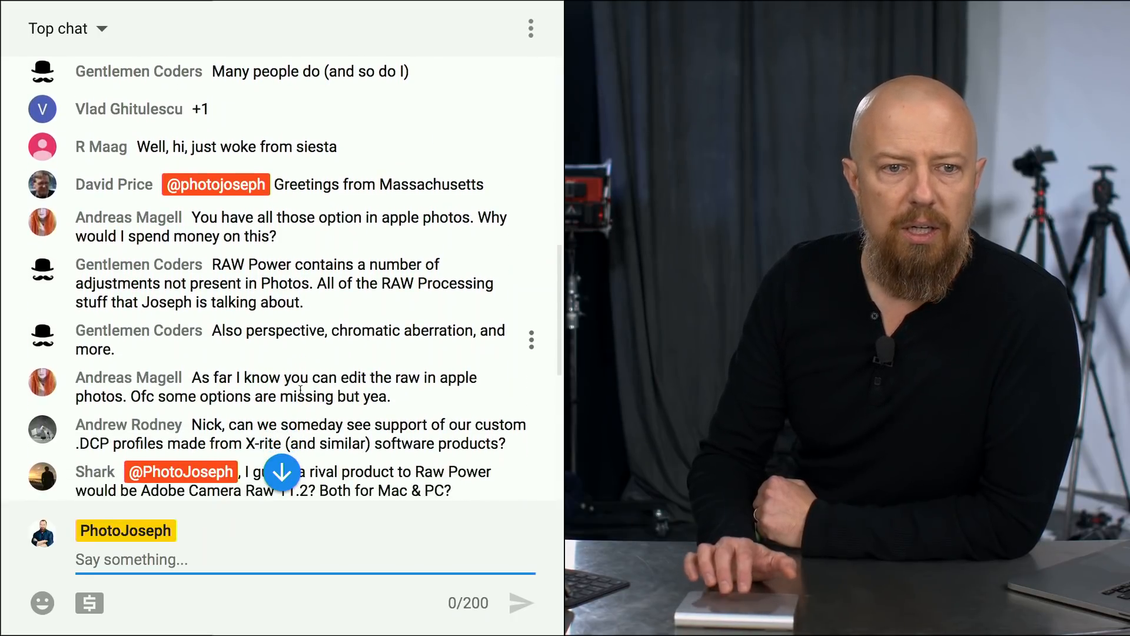
pyautogui.scroll(-3, 300, 390)
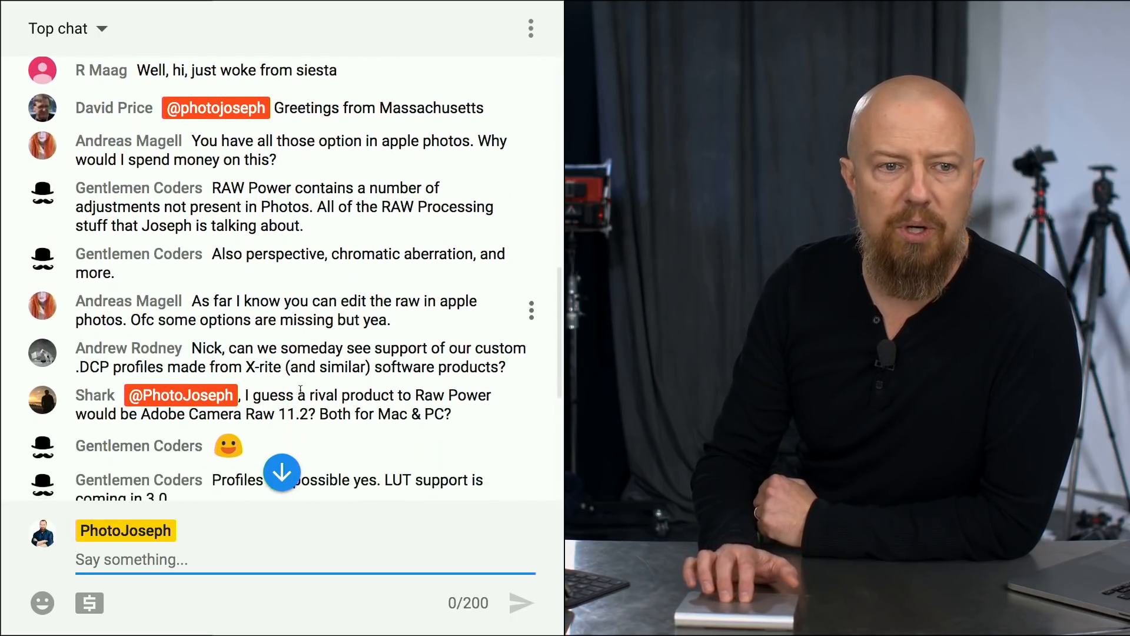
pyautogui.scroll(-3, 300, 390)
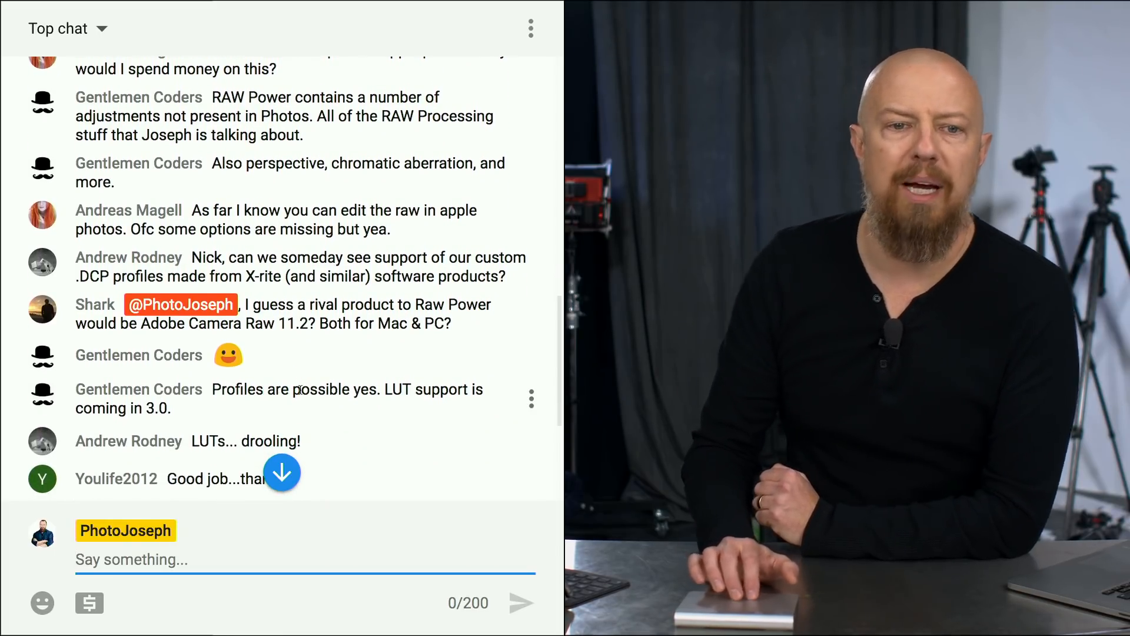
pyautogui.scroll(-2, 299, 390)
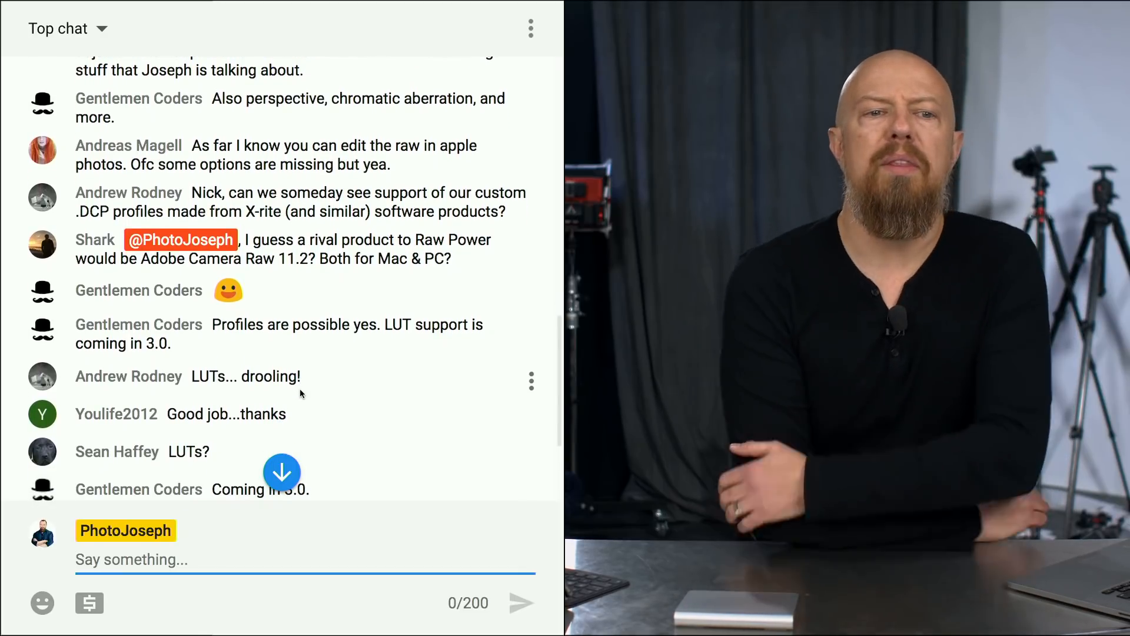